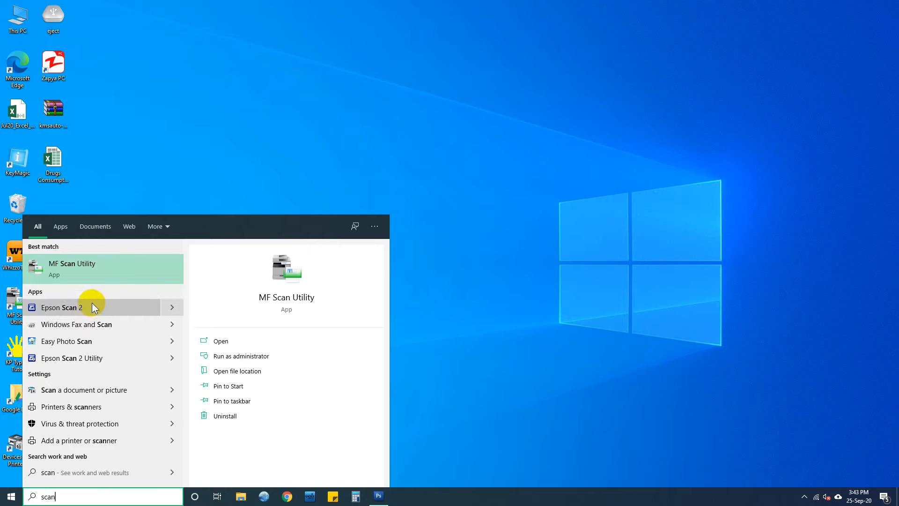
Open Epson Scan 2 and switch the scan mode to Document Mode.
left_click(96, 307)
left_click(445, 111)
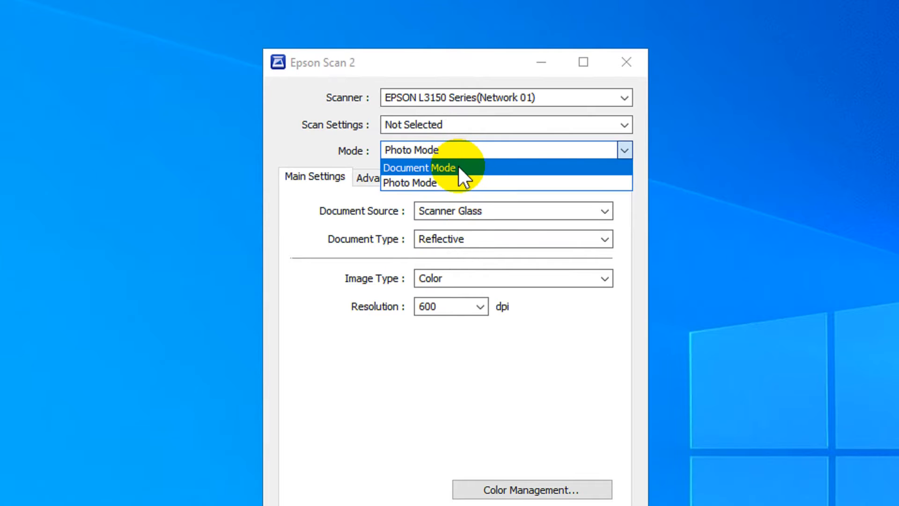
left_click(460, 167)
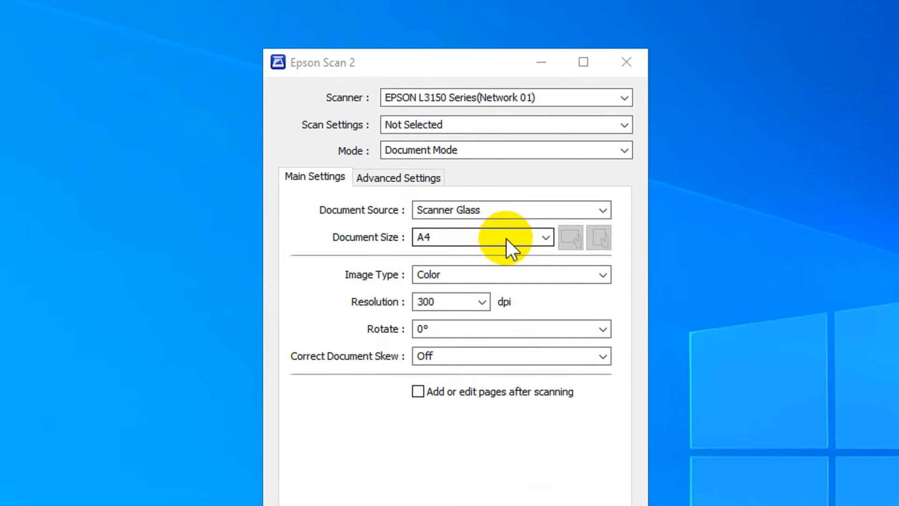
Keep the document size at A4 and set the scan resolution to 600 dpi.
left_click(546, 238)
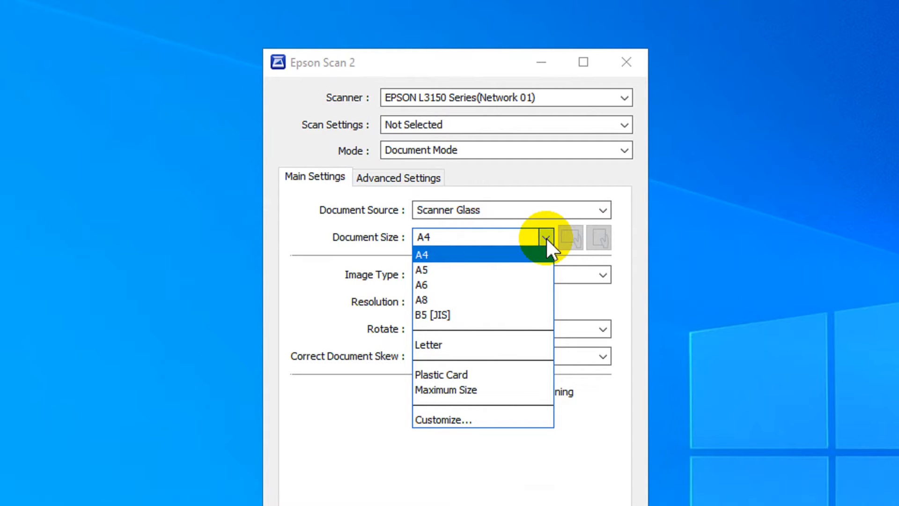
left_click(547, 238)
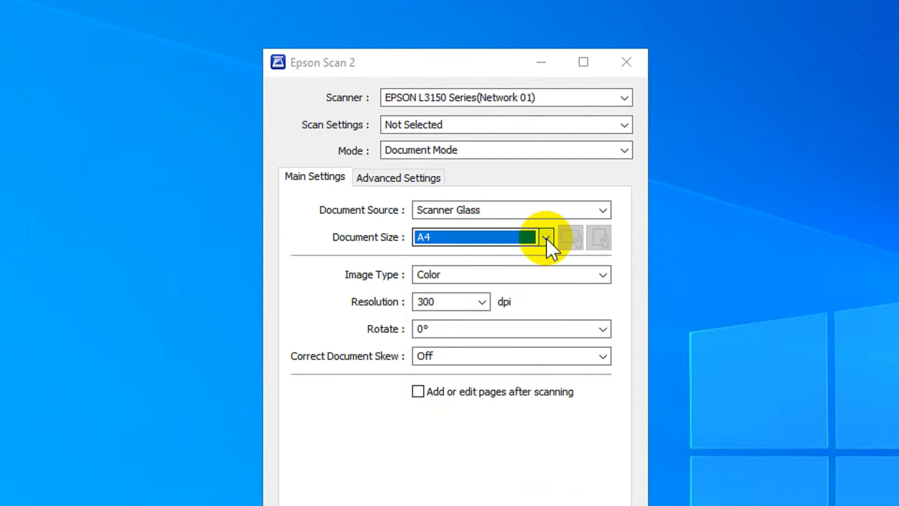
left_click(482, 302)
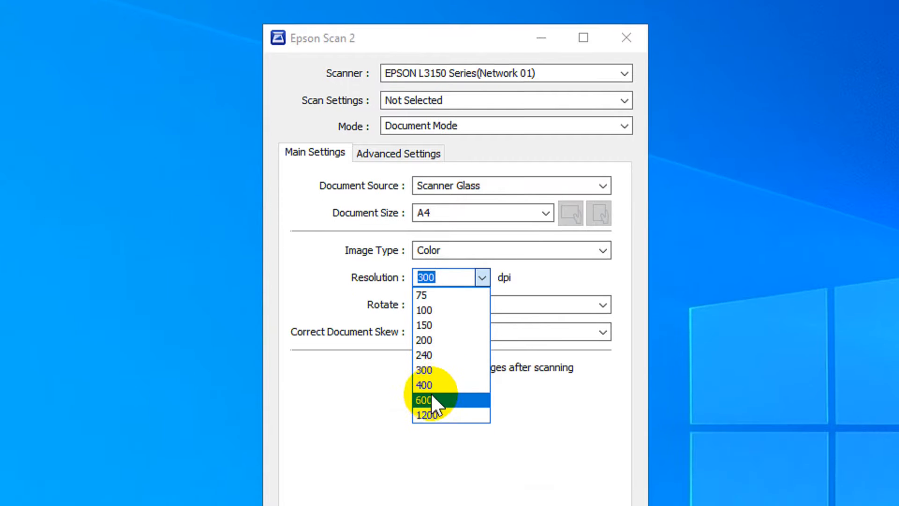
left_click(430, 423)
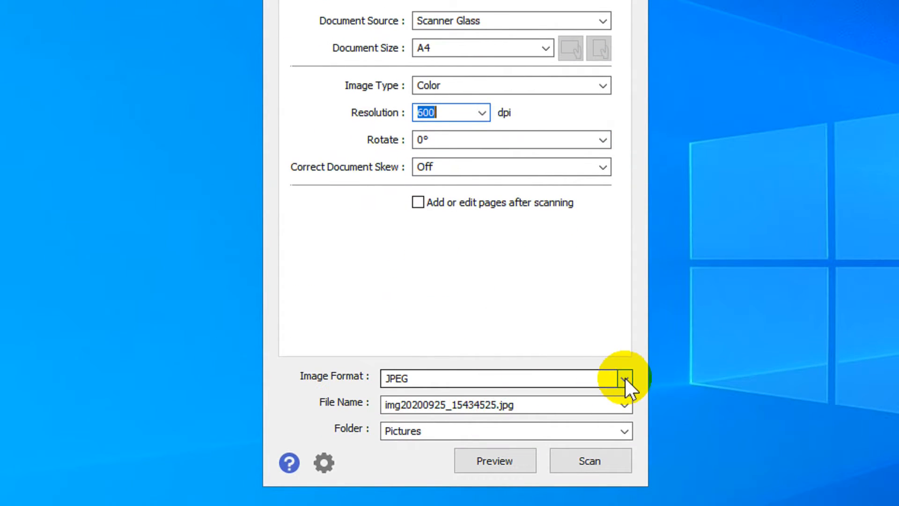
Set the image format to PDF and scan the document into the Pictures folder.
left_click(625, 378)
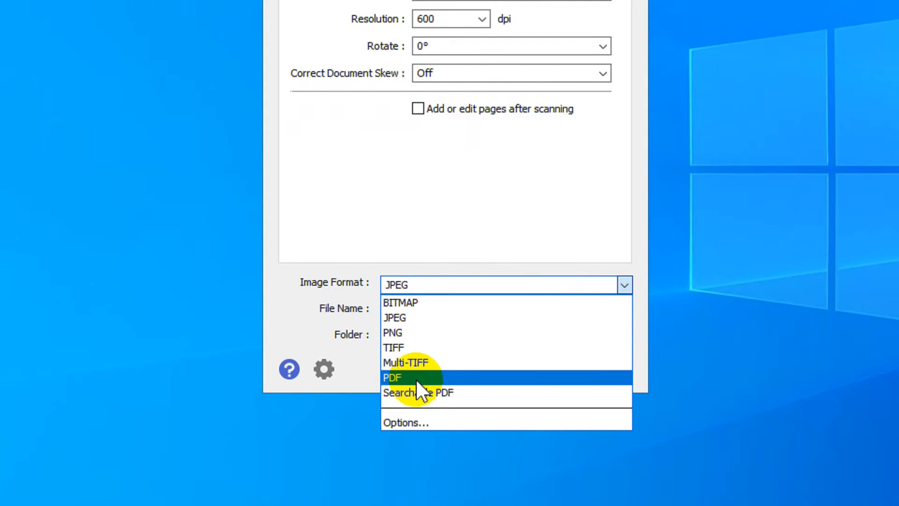
left_click(417, 379)
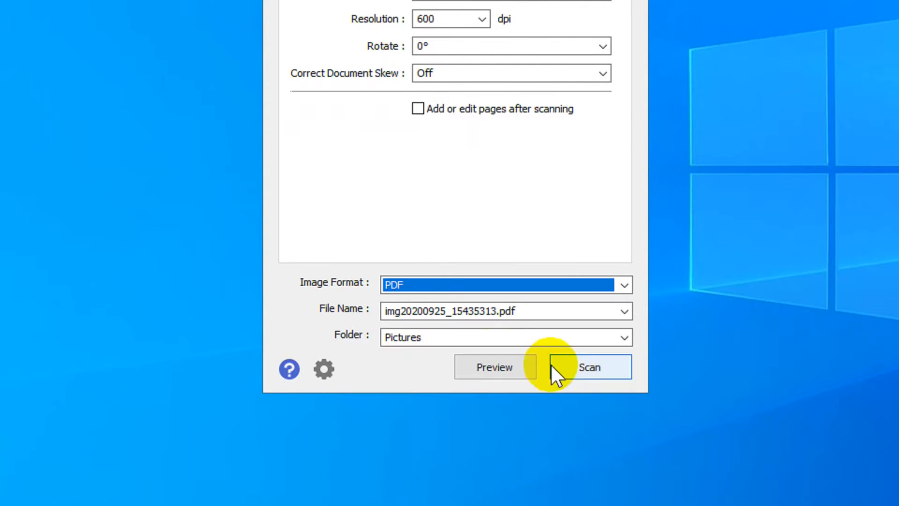
left_click(574, 369)
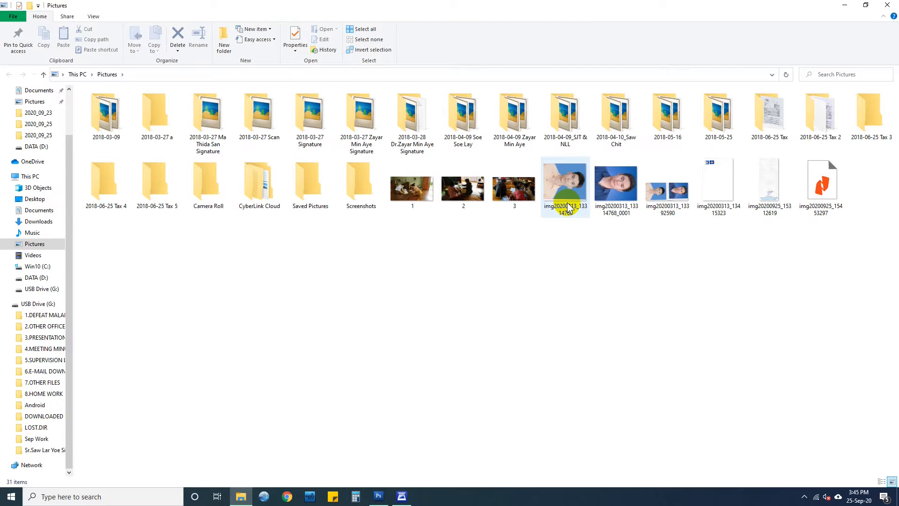
Open the scanned file img20200925_15453297 from the Pictures folder, check the page for the signature and stamp, and close it.
left_click(829, 206)
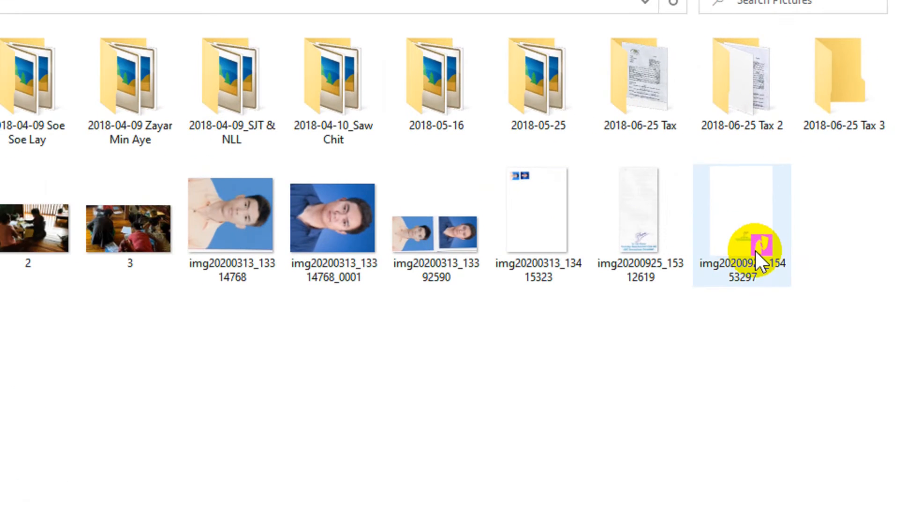
double_click(829, 205)
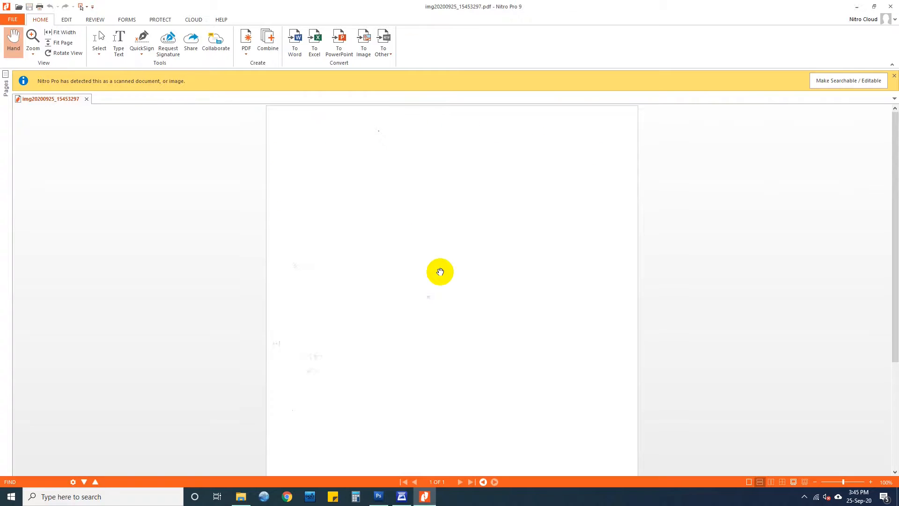
scroll(532, 201, "down", 3)
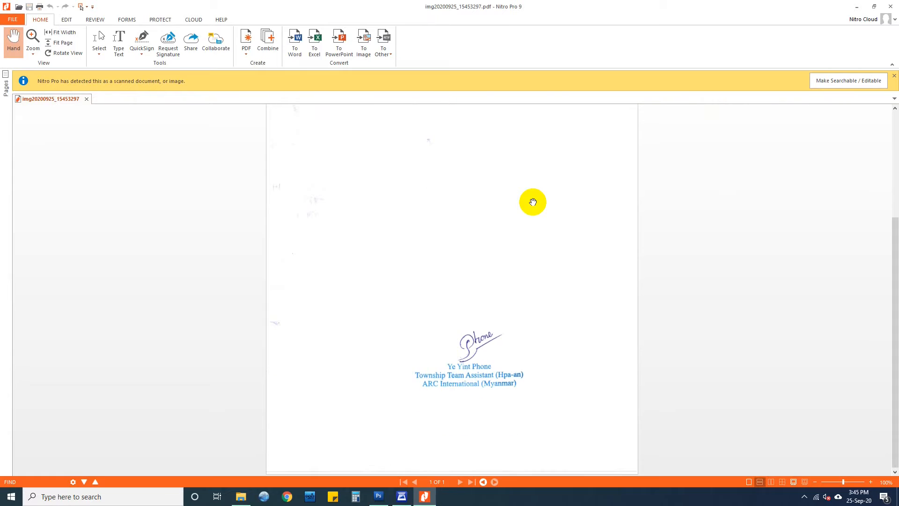
scroll(532, 214, "up", 3)
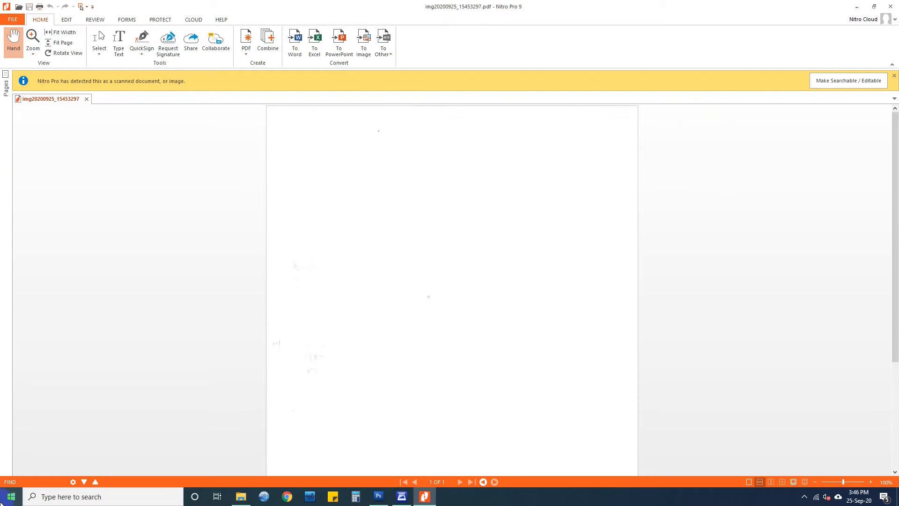
left_click(890, 6)
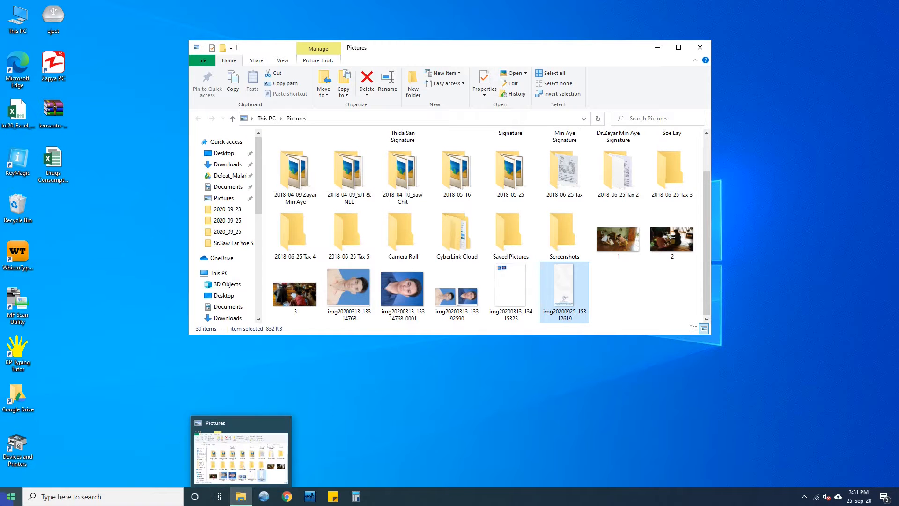
Search Windows for "adobe photo" and launch Adobe Photoshop CS3.
left_click(4, 500)
type("ad")
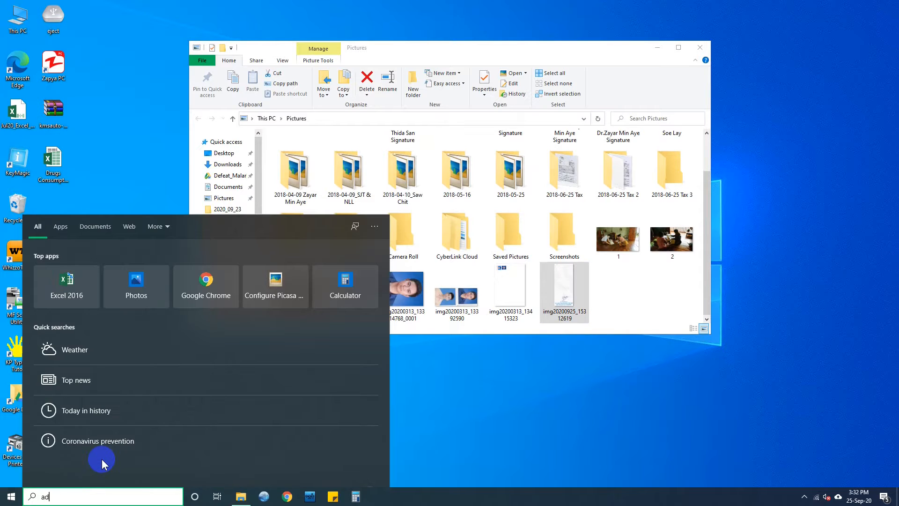
type("obe photo")
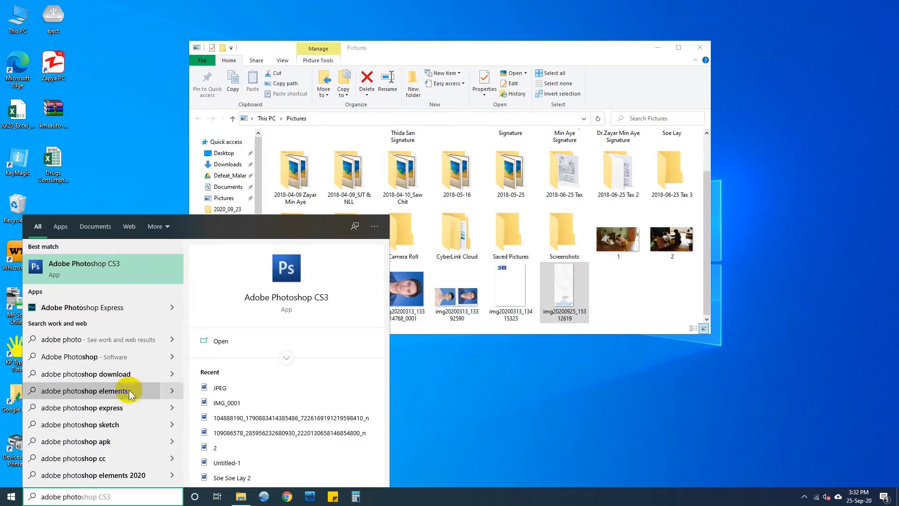
left_click(132, 272)
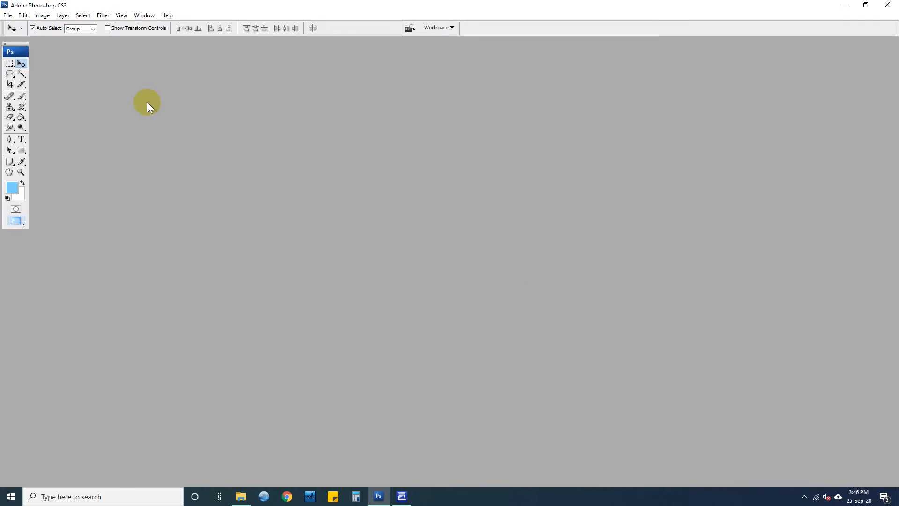
Open the scanned PDF img20200925_15453297 from Pictures, importing it as a page at 300 pixels/inch in RGB Color.
left_click(8, 15)
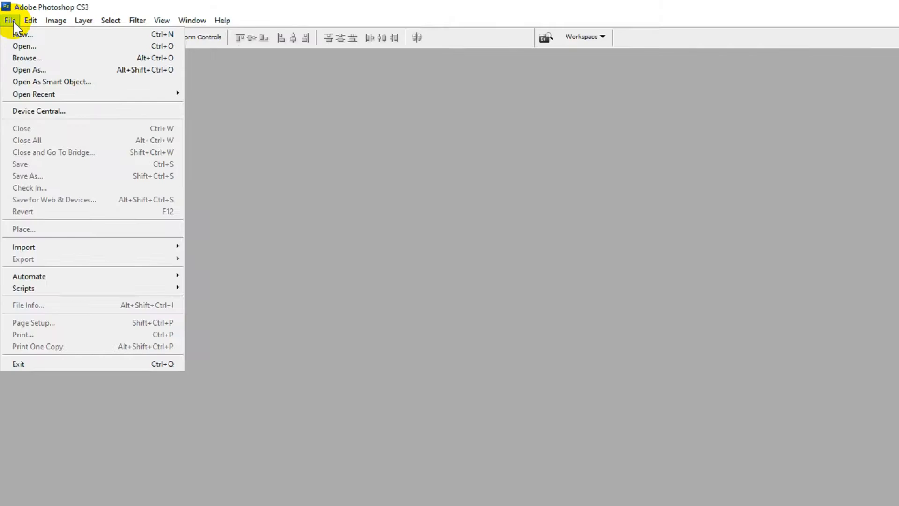
left_click(18, 34)
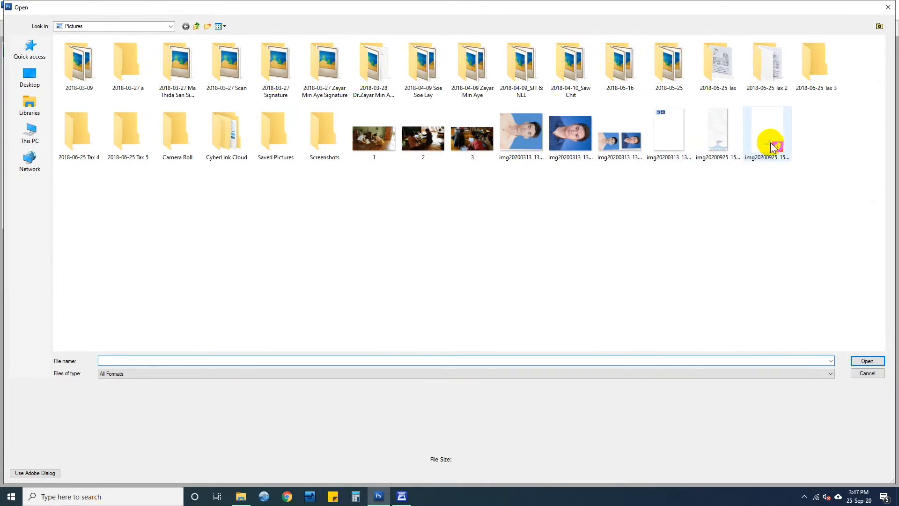
left_click(776, 146)
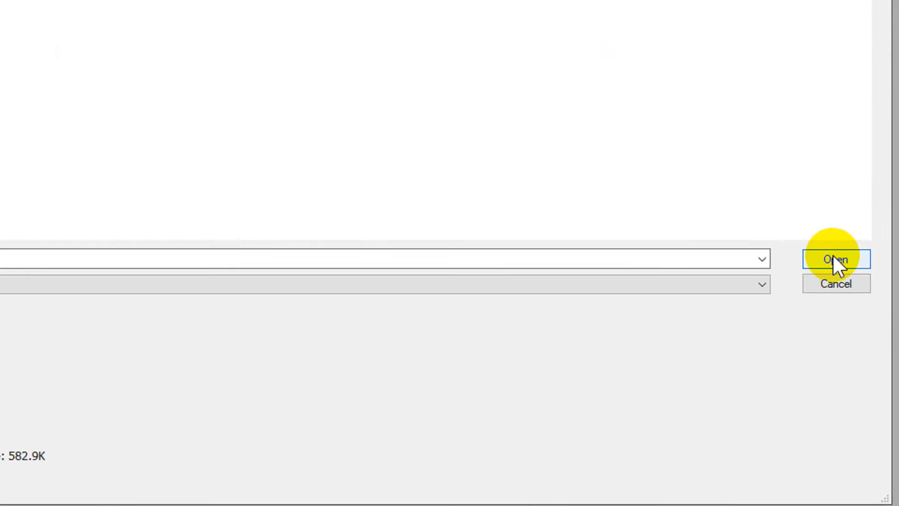
left_click(866, 360)
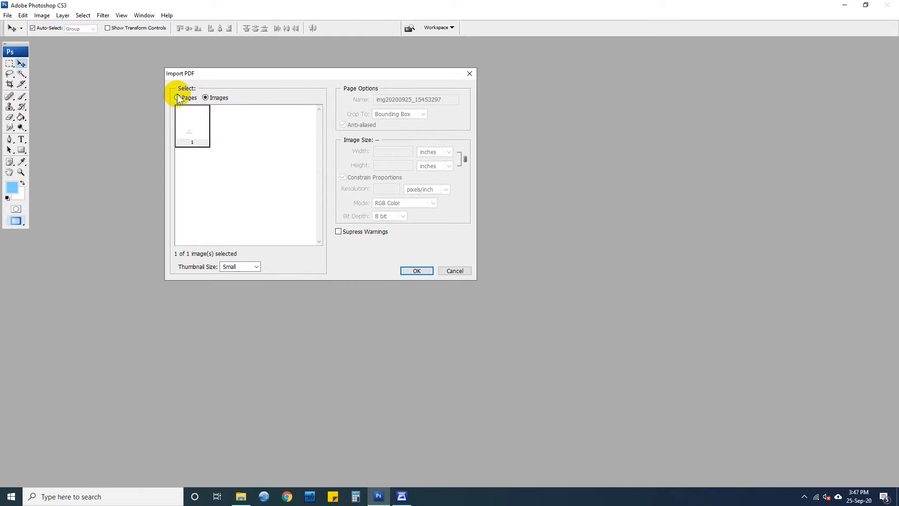
left_click(178, 97)
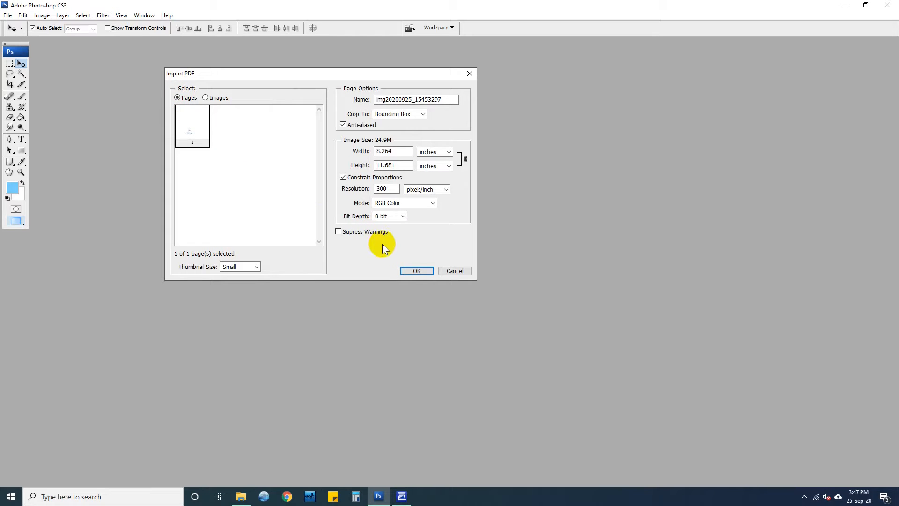
left_click(419, 272)
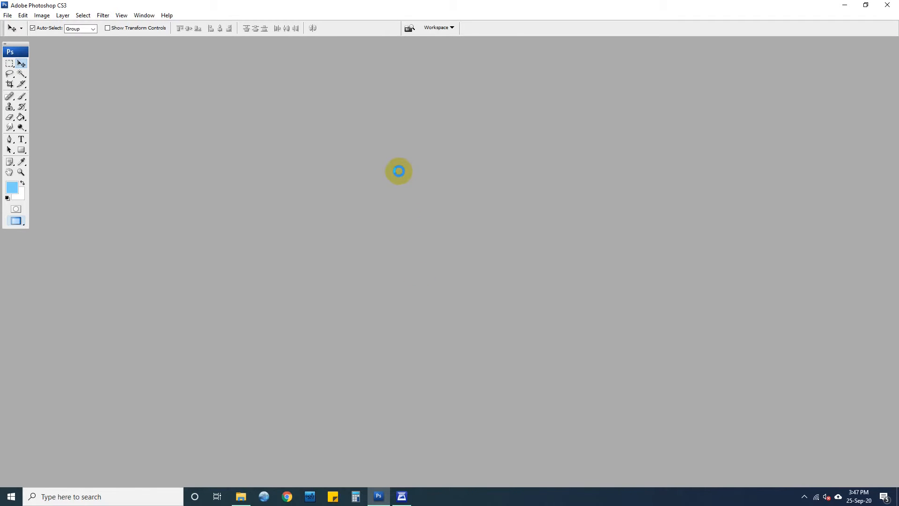
Crop the page tightly around the handwritten signature and the three stamped text lines, about 2.4 by 1.3 inches.
key("ctrl+plus")
key("ctrl+plus")
key("ctrl+plus")
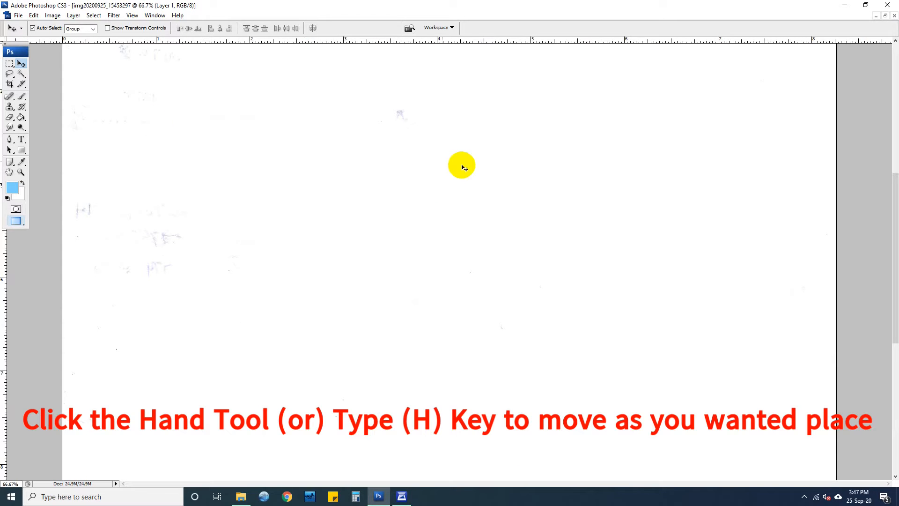
left_click(9, 172)
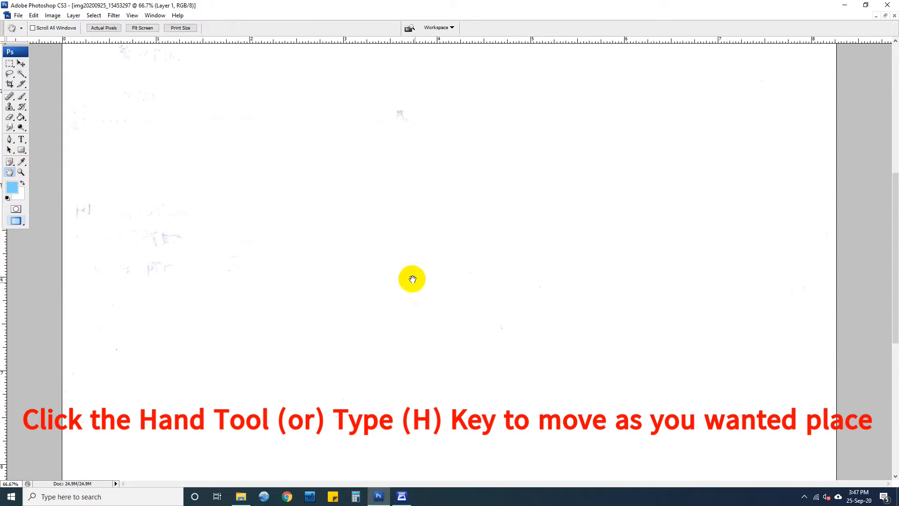
left_click_drag(468, 366, 471, 242)
mouse_move(512, 403)
left_mouse_down()
mouse_move(502, 251)
mouse_move(521, 246)
left_mouse_up()
key("ctrl+alt+0")
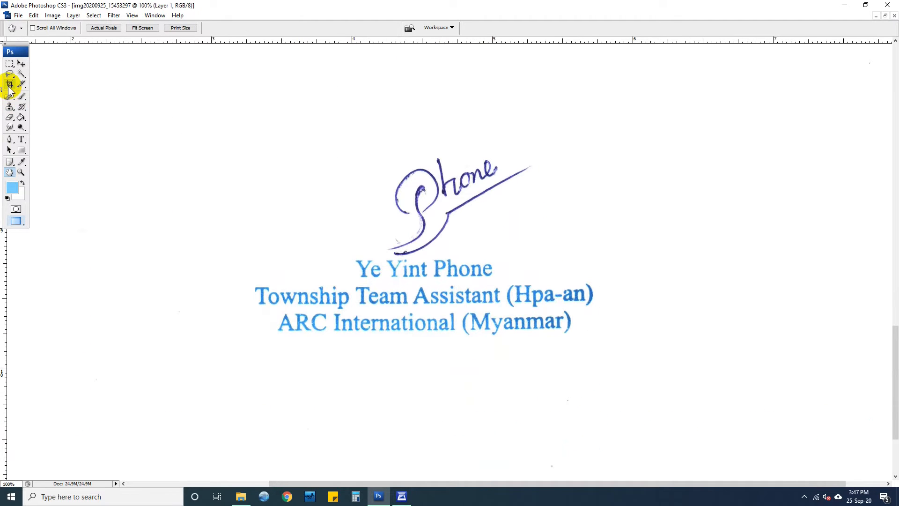
left_click(10, 85)
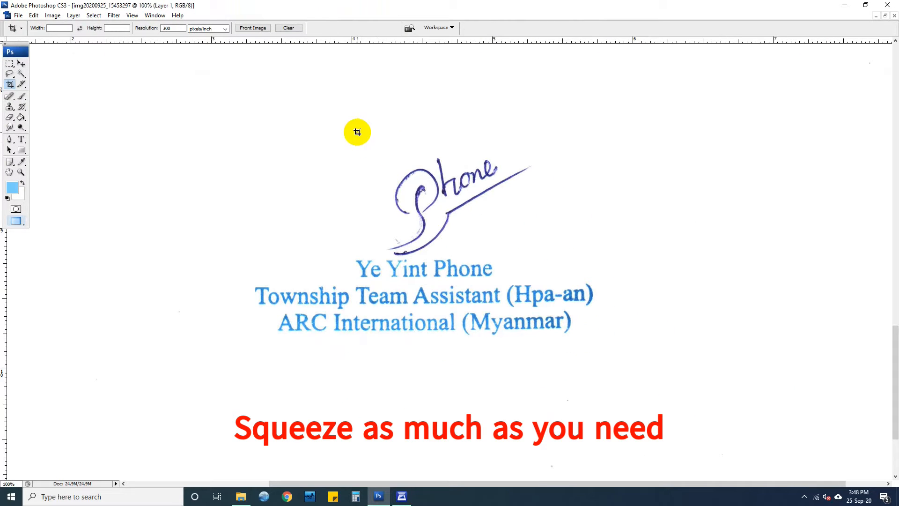
mouse_move(254, 133)
left_mouse_down()
mouse_move(395, 288)
mouse_move(594, 345)
left_mouse_up()
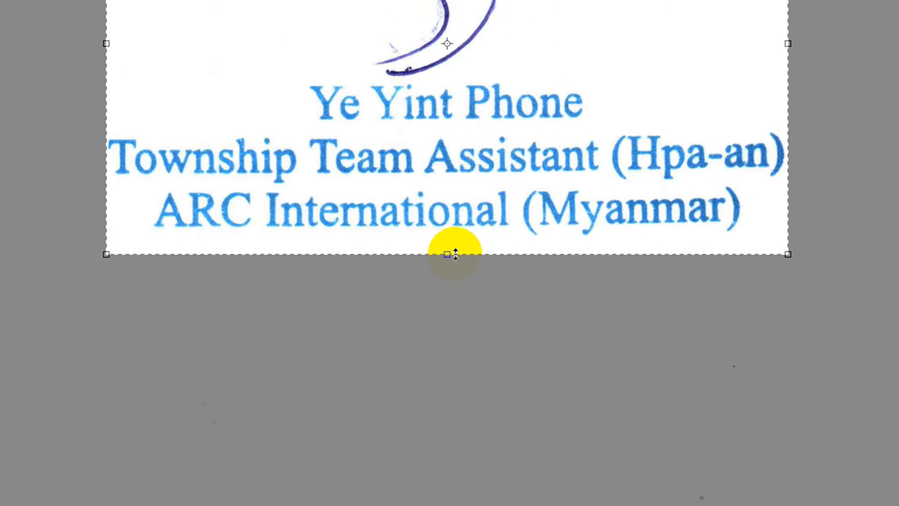
left_click_drag(449, 255, 450, 240)
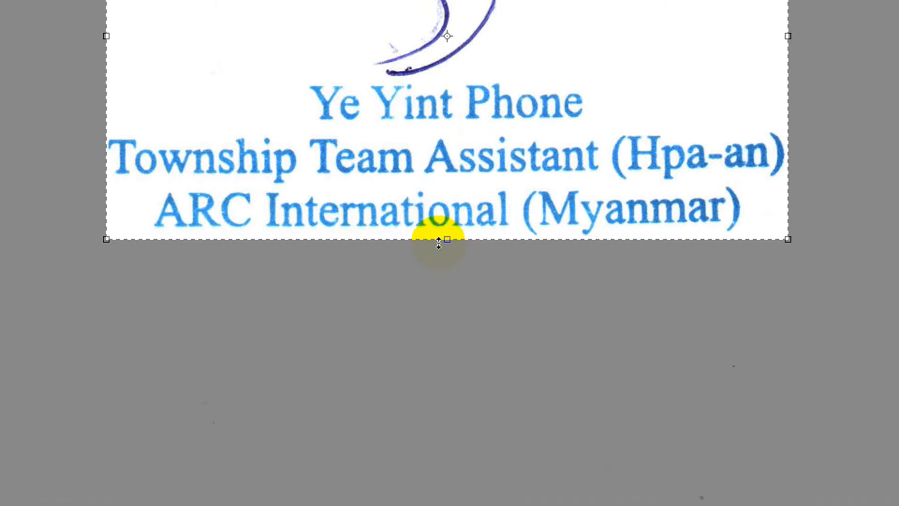
left_click_drag(448, 125, 450, 172)
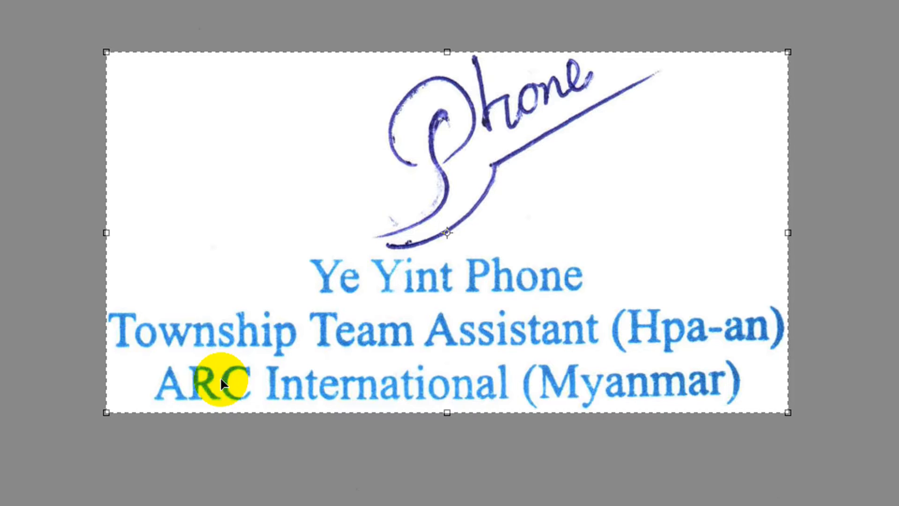
key("Return")
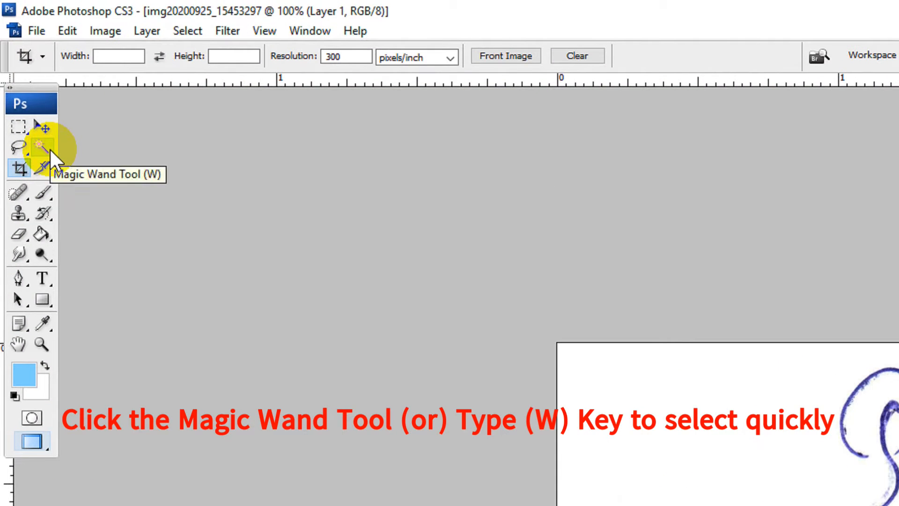
Select the white background around the signature and stamp with the Magic Wand and delete it to leave transparency.
left_click(48, 150)
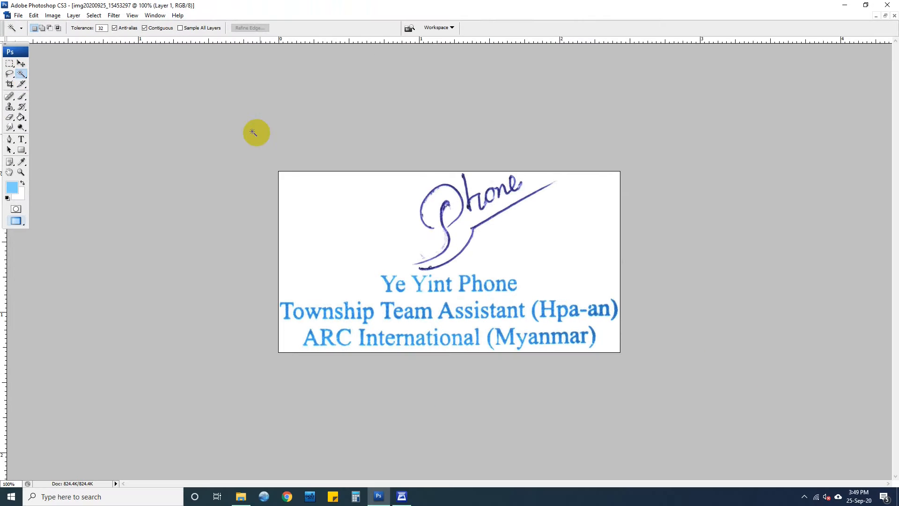
left_click(378, 209)
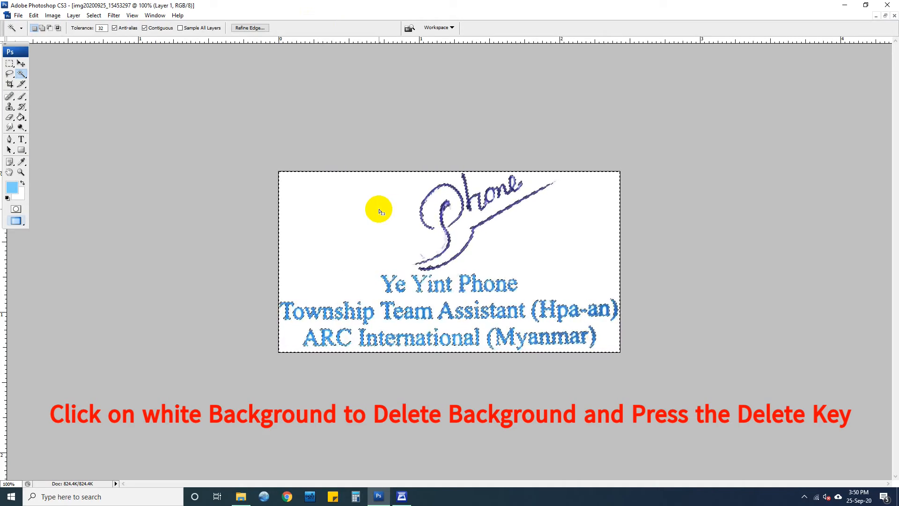
key("Delete")
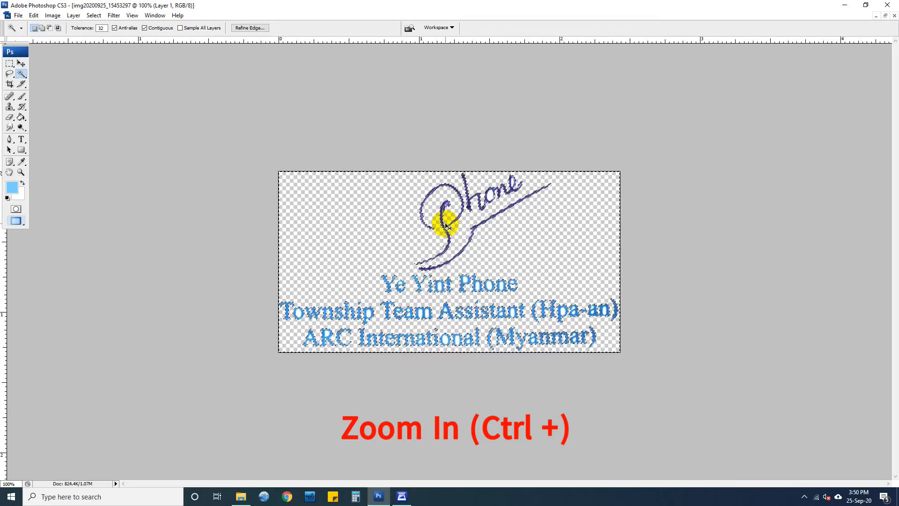
key("ctrl+plus")
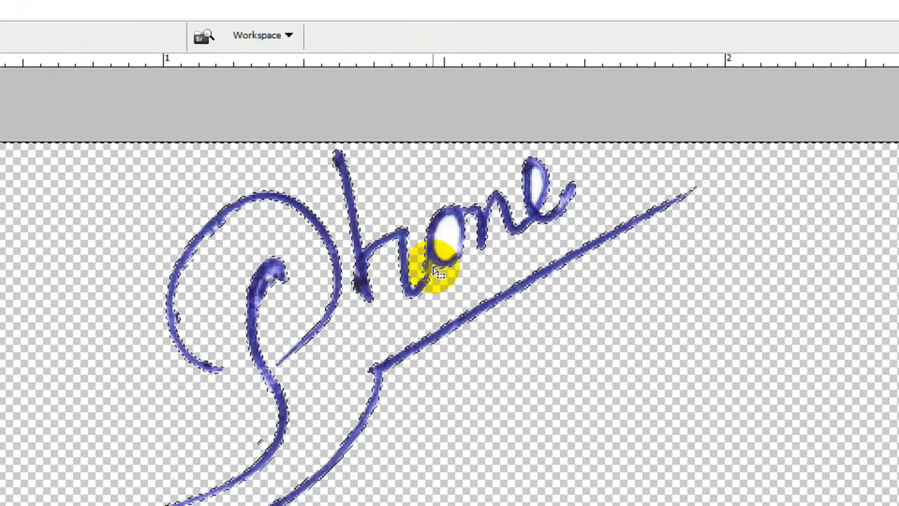
Delete the white areas enclosed by the signature's letters and by the letters of the first stamped line using the Magic Wand.
left_click(446, 239)
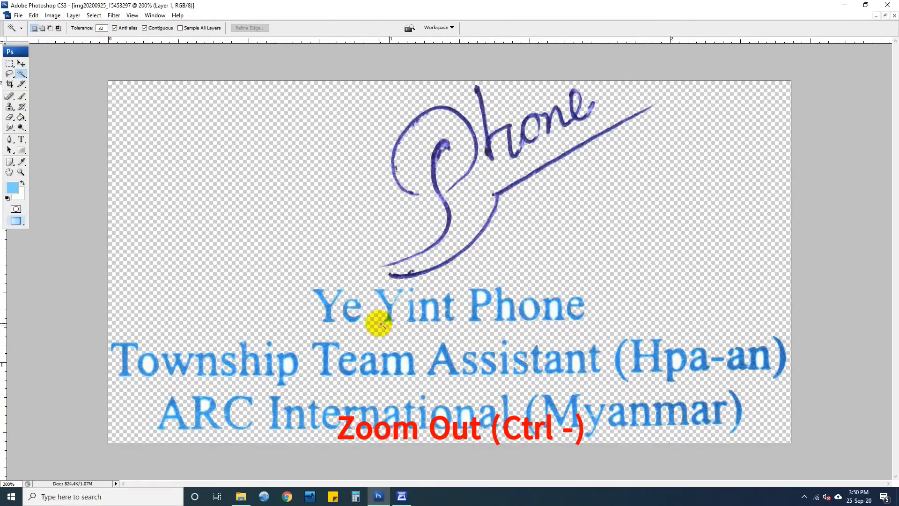
key("ctrl+plus")
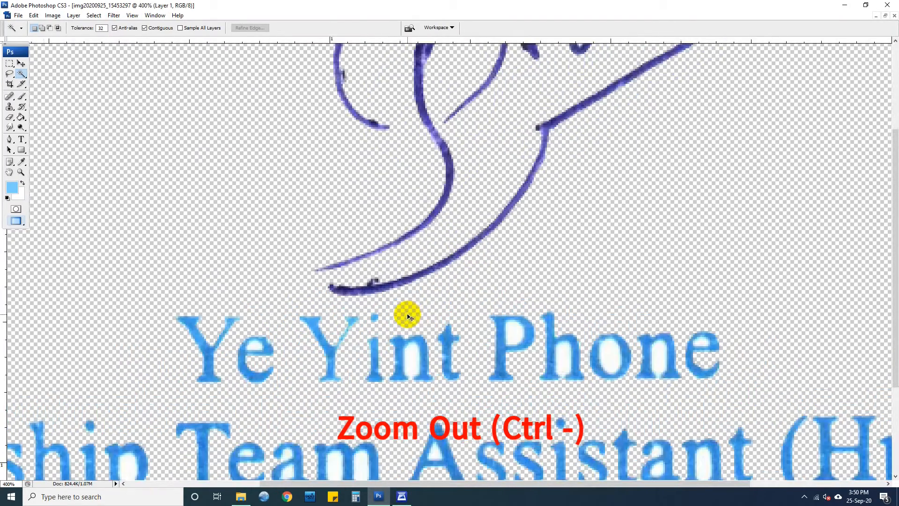
scroll(417, 317, "down", 3)
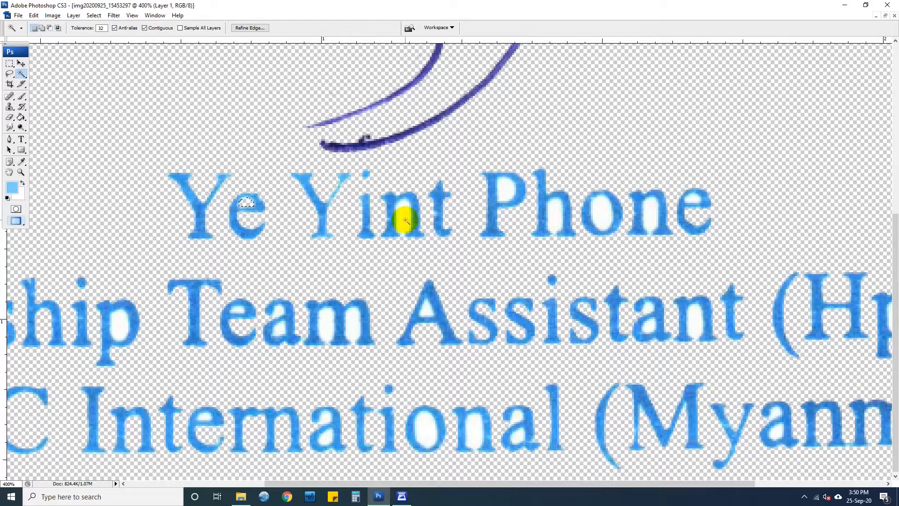
left_click(510, 192)
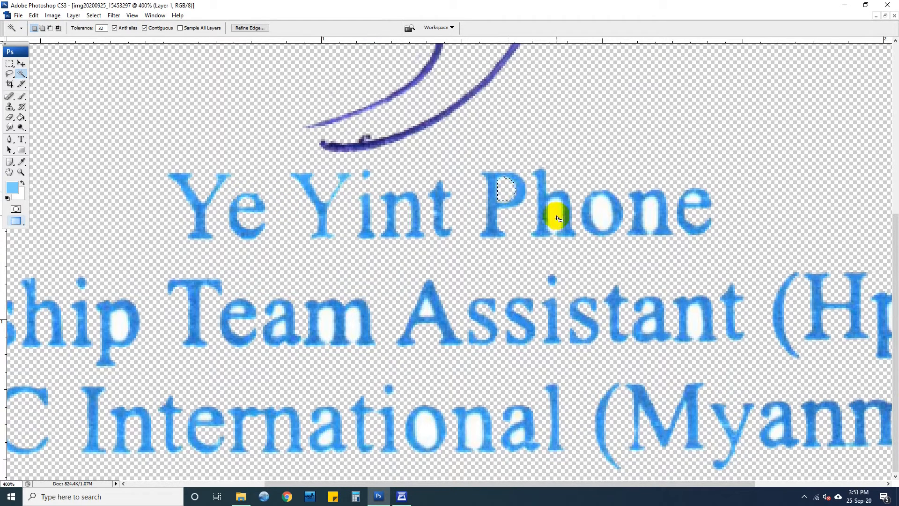
left_click(650, 213)
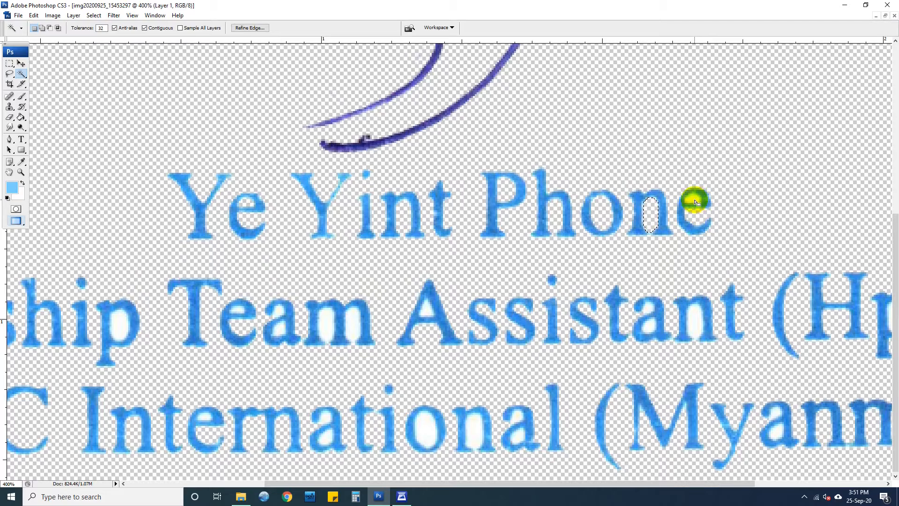
Delete the white areas enclosed by the letters of "Township Team" in the second stamped line.
left_click_drag(201, 315, 404, 258)
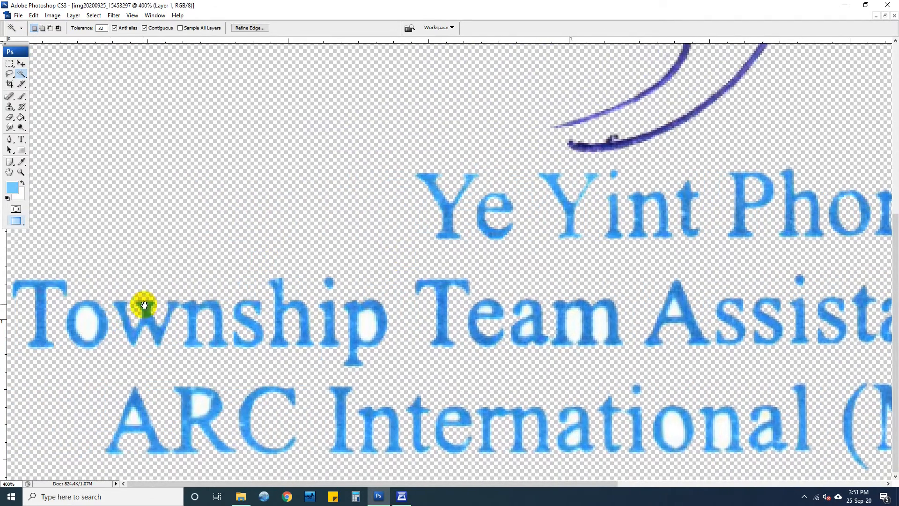
left_click(368, 324)
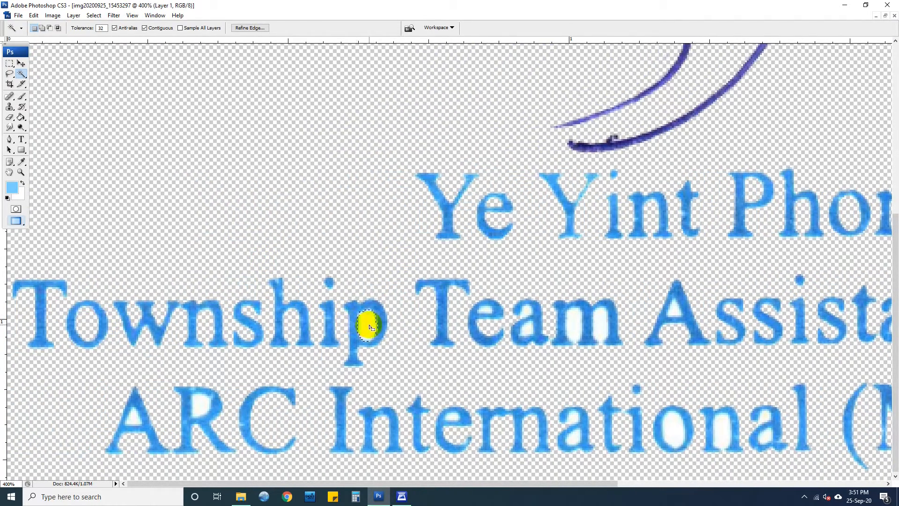
left_click(527, 328)
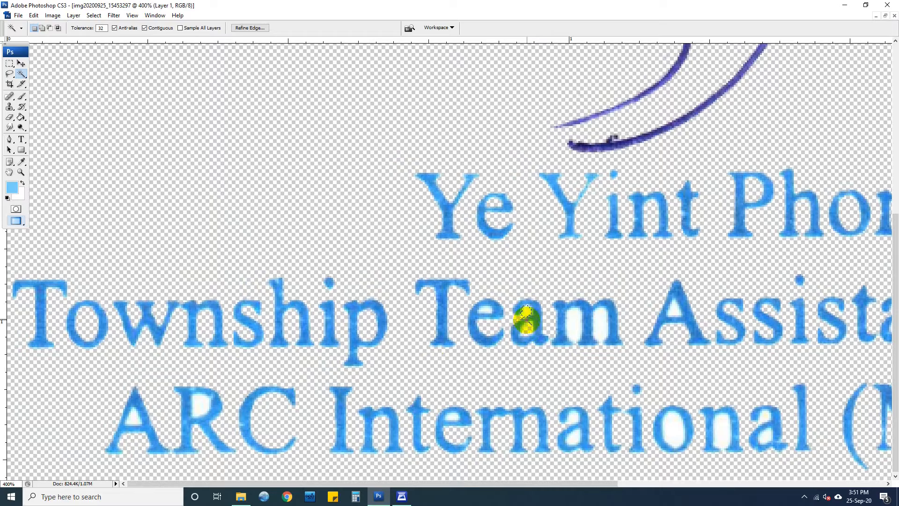
scroll(492, 287, "right", 3)
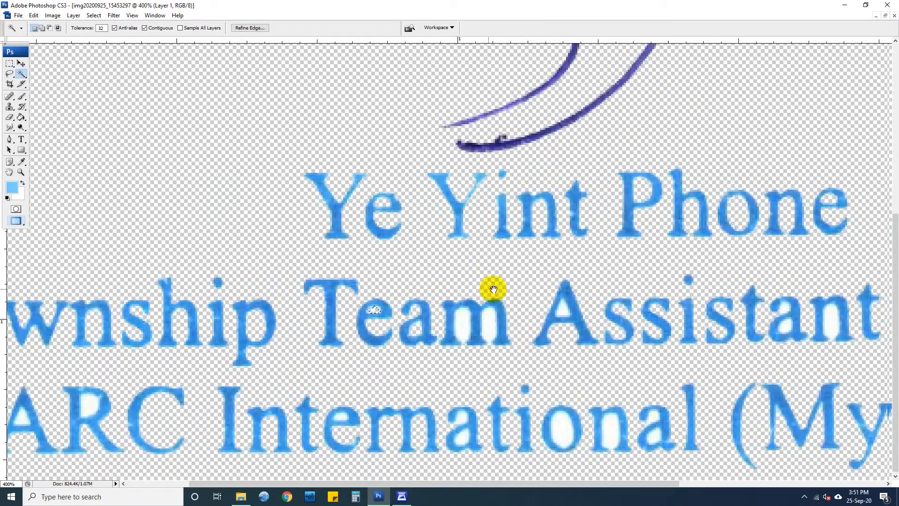
left_click(407, 324)
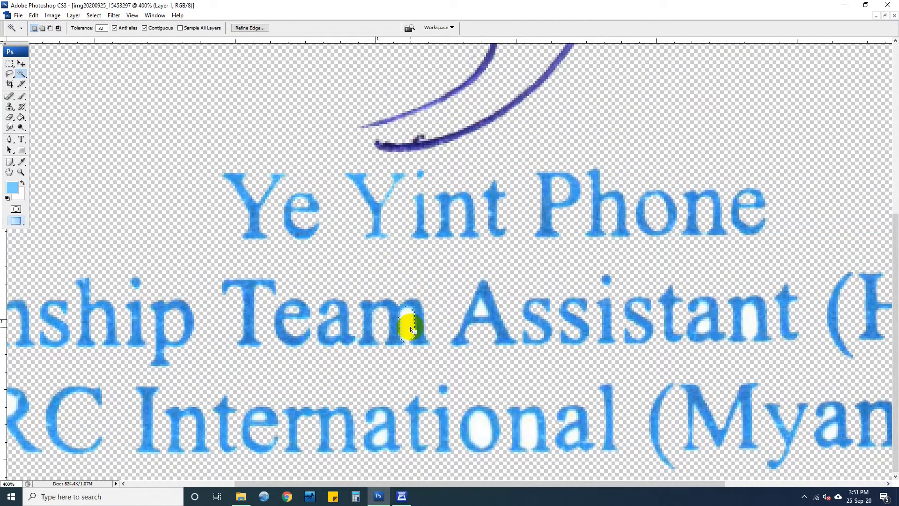
Delete the white areas enclosed by the letters of "Assistant (Hpa-an)" in the second stamped line.
left_click(483, 311)
scroll(609, 341, "right", 3)
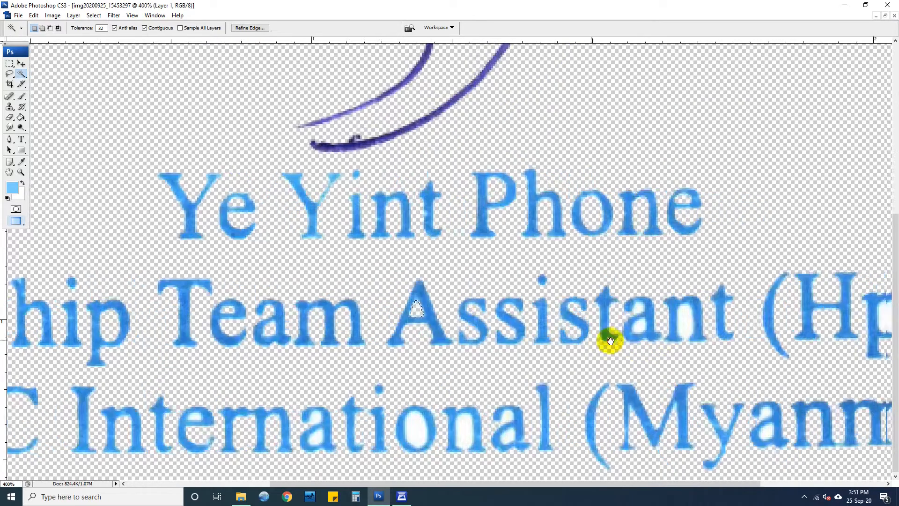
left_click(559, 330)
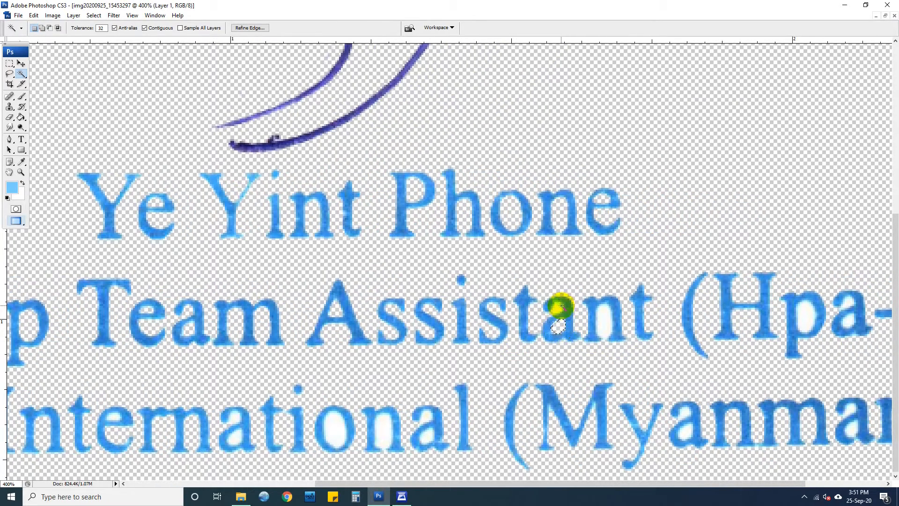
left_click(604, 326)
scroll(641, 342, "right", 3)
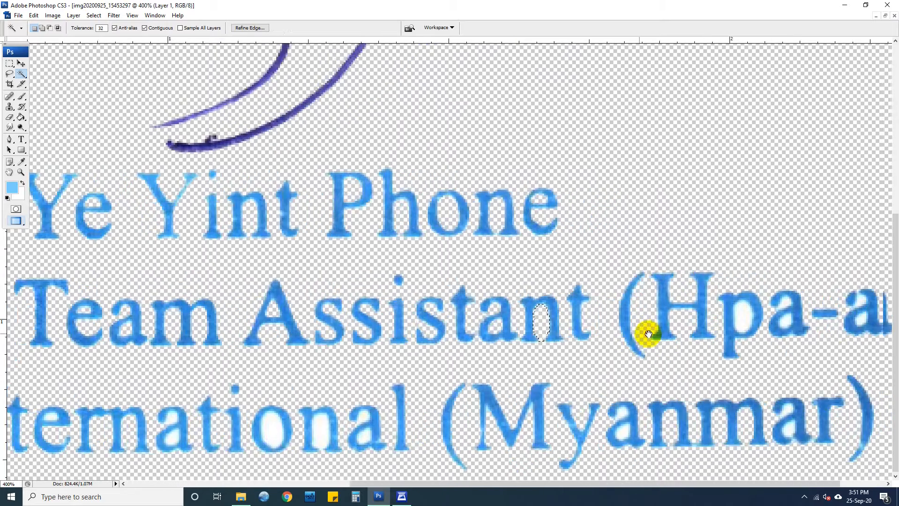
left_click(663, 321)
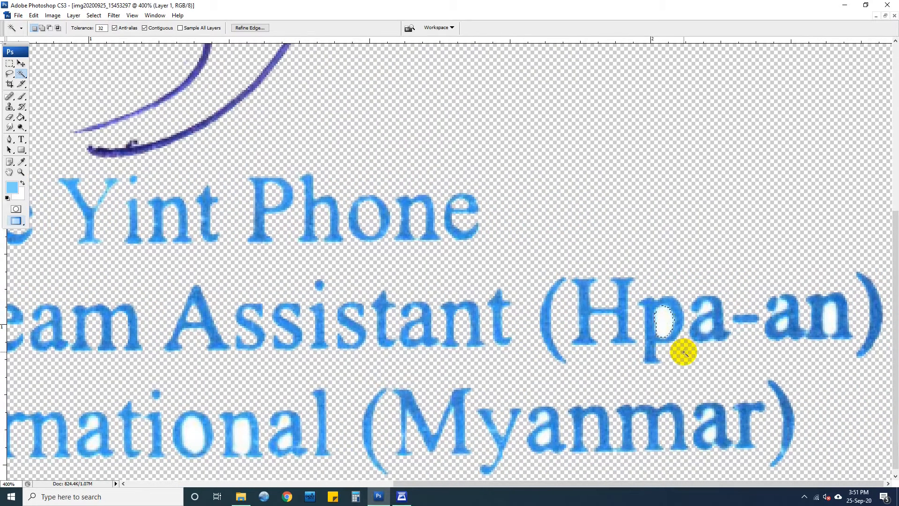
left_click(706, 308)
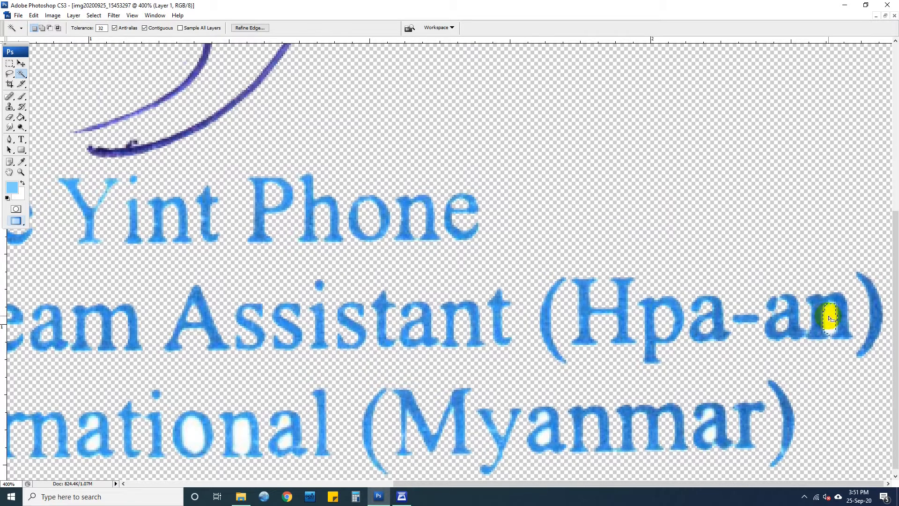
Delete the white areas inside the letters of "(Myanmar)" and inside the closing letters "onal" of "International" in the third line.
scroll(522, 387, "left", 3)
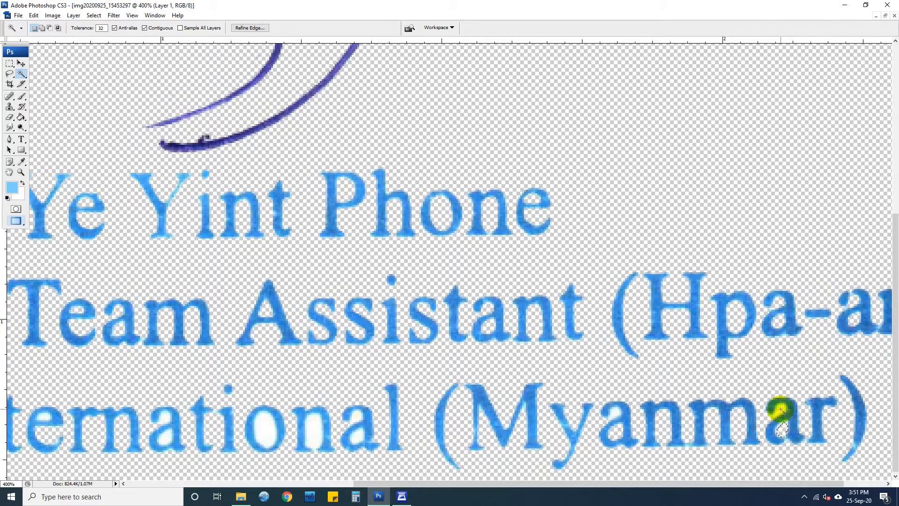
left_click(613, 413)
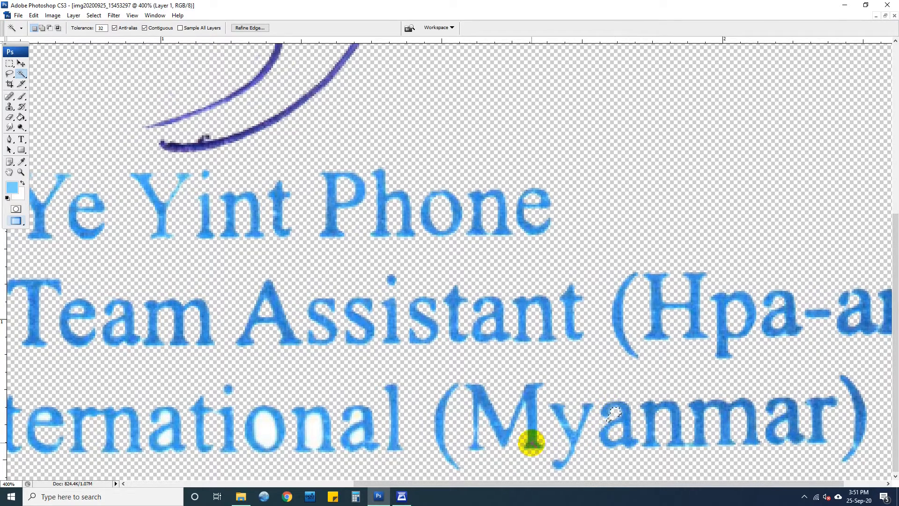
scroll(531, 443, "left", 6)
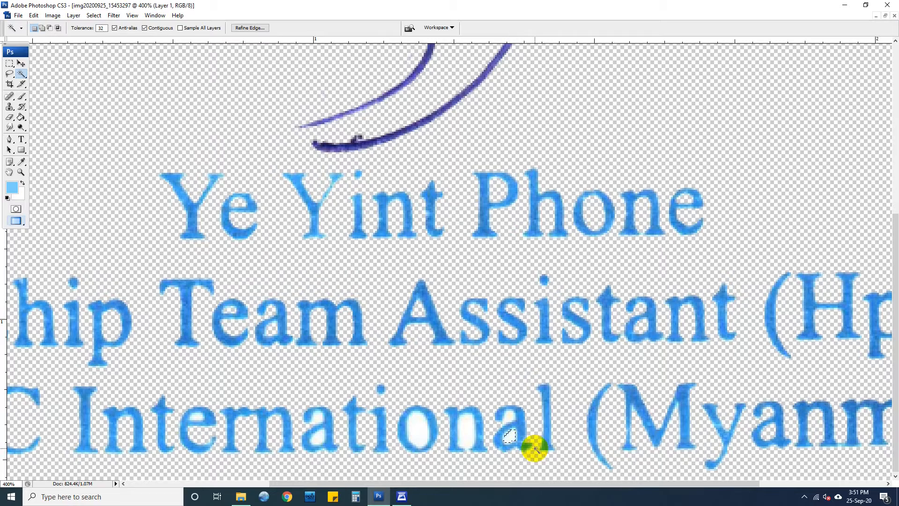
left_click(466, 430)
left_click(418, 428)
scroll(558, 382, "left", 10)
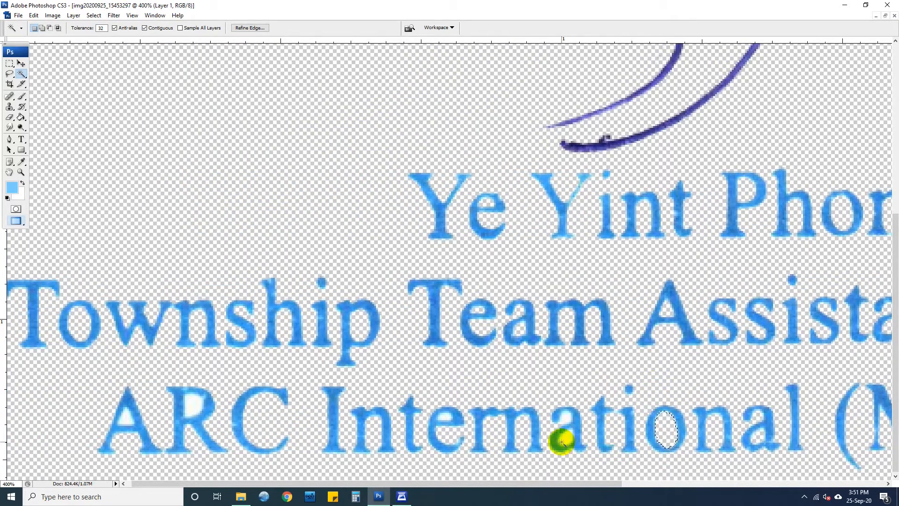
Select the remaining white areas in "ARC" and in the e and first a of "International" together, delete them, and deselect.
left_click(565, 420, "shift")
left_click(446, 417, "shift")
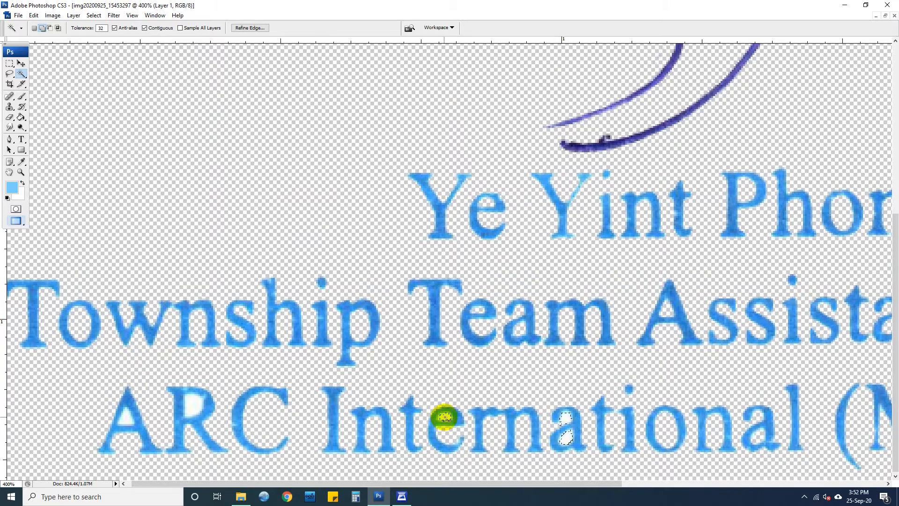
left_click(190, 406)
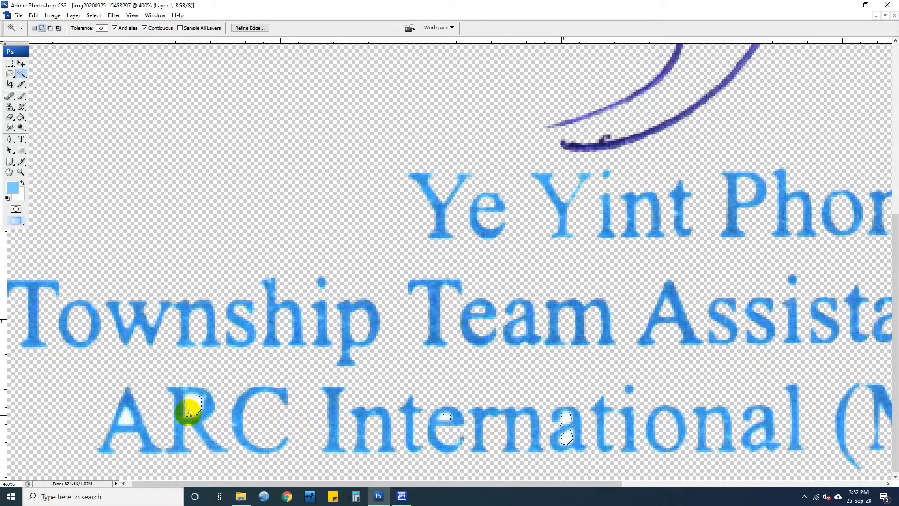
left_click(125, 418)
key("ctrl+d")
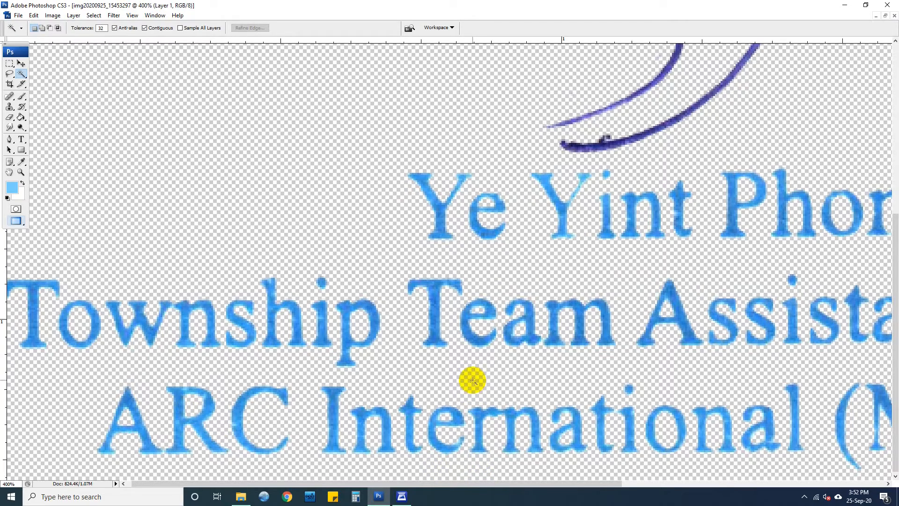
Erase the stray marks along the inside of the signature's large loop with the Eraser tool at brush size 15.
key("ctrl+minus")
key("ctrl+minus")
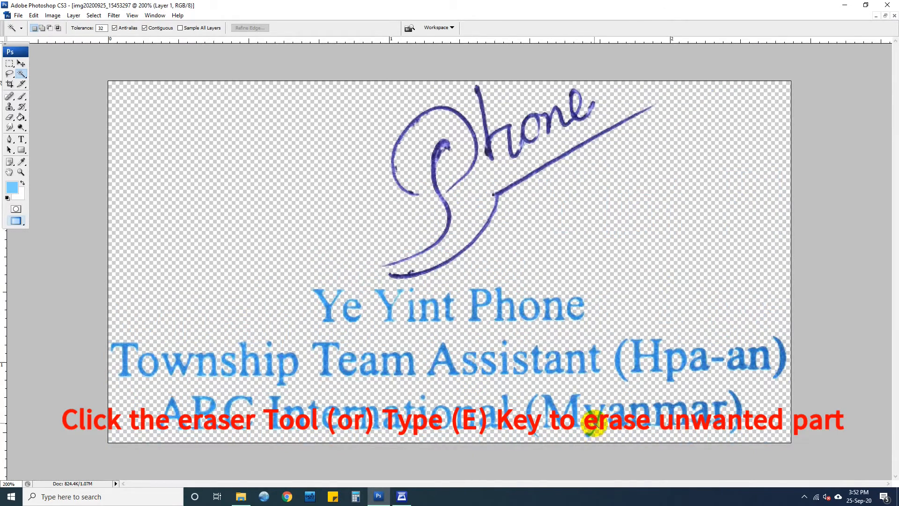
key("ctrl+plus")
key("ctrl+plus")
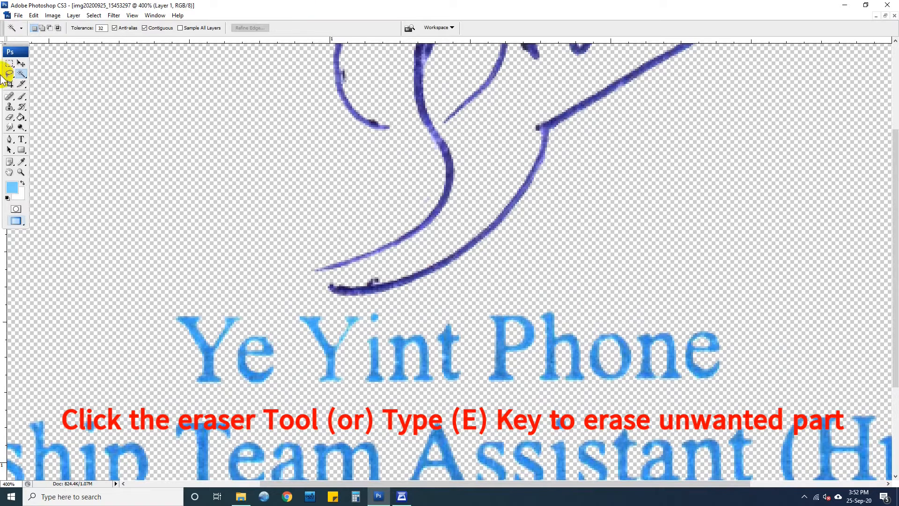
left_click(9, 117)
scroll(353, 261, "up", 3)
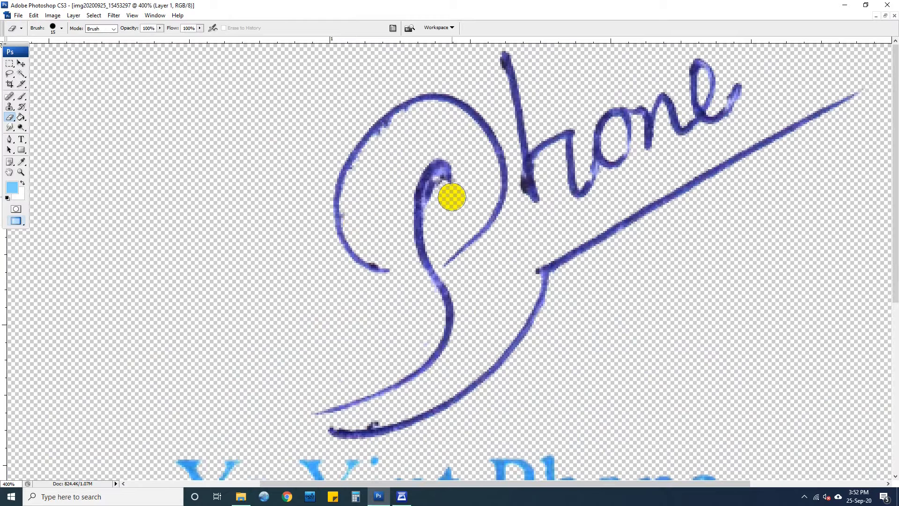
left_click_drag(398, 151, 390, 144)
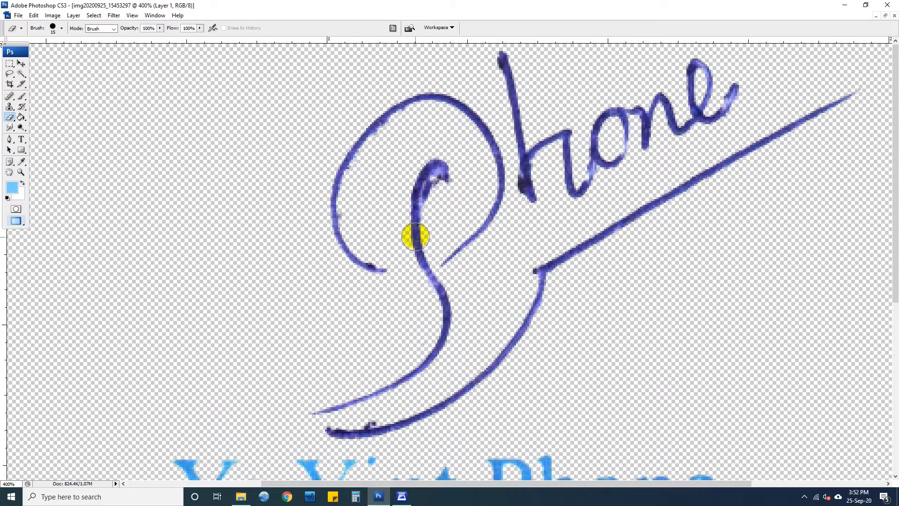
Reduce the eraser brush size to 10 and erase the stray specks on the signature's lower stroke and final letter.
scroll(417, 180, "down", 3)
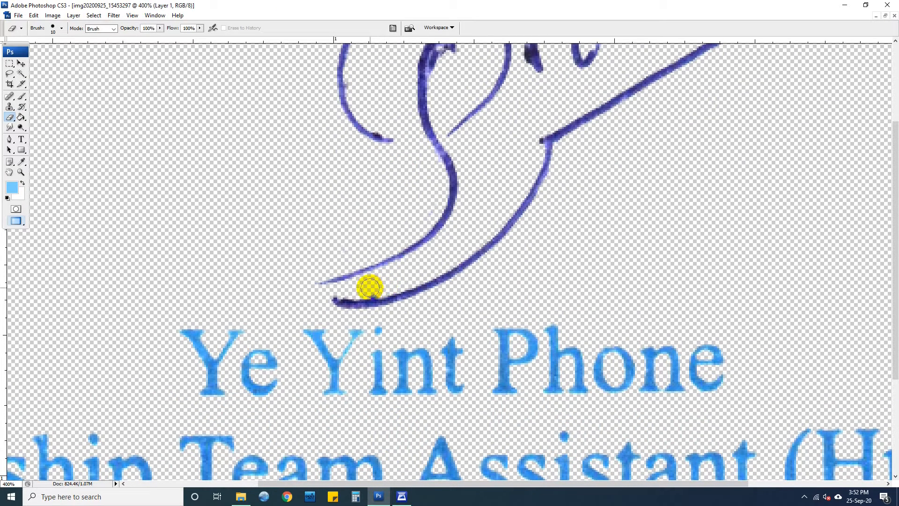
left_click_drag(468, 185, 438, 309)
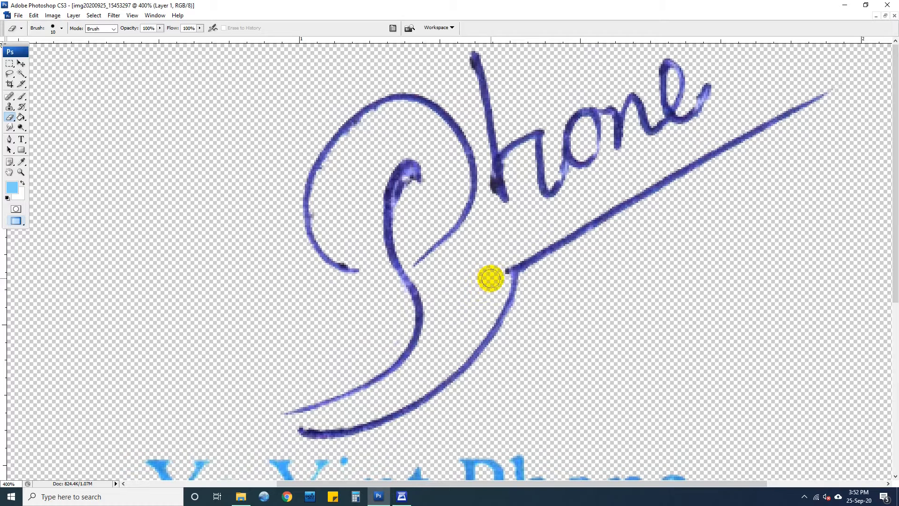
scroll(577, 240, "right", 3)
left_click(706, 84)
scroll(633, 112, "left", 2)
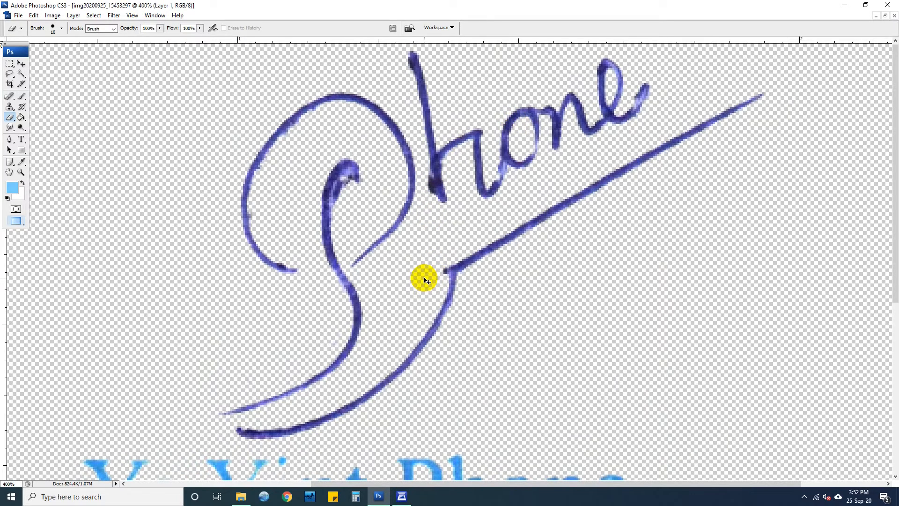
key("ctrl+minus")
key("ctrl+minus")
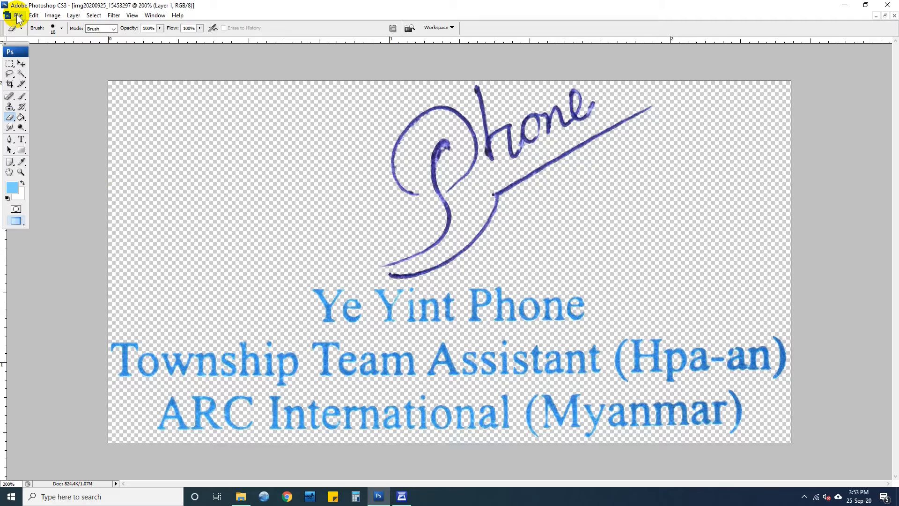
Start saving a copy of the cleaned image on the DATA (D:) drive in CompuServe GIF format.
left_click(17, 15)
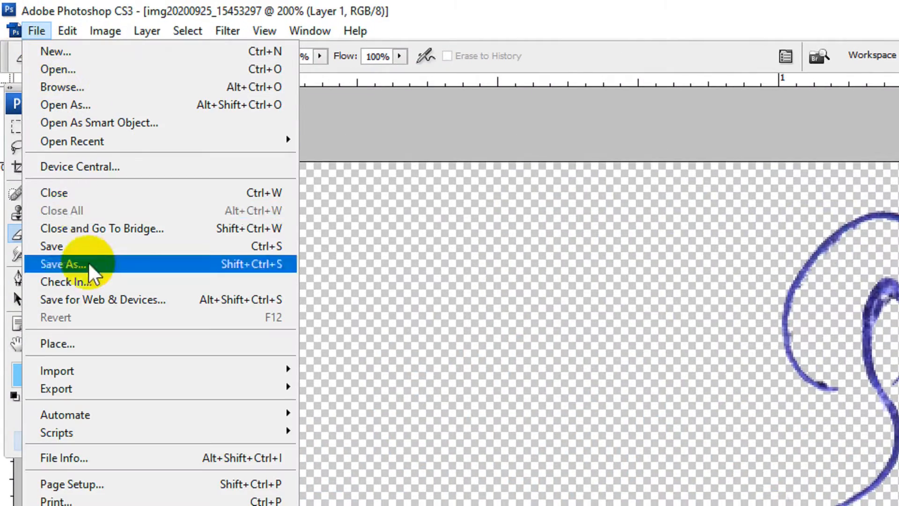
left_click(91, 263)
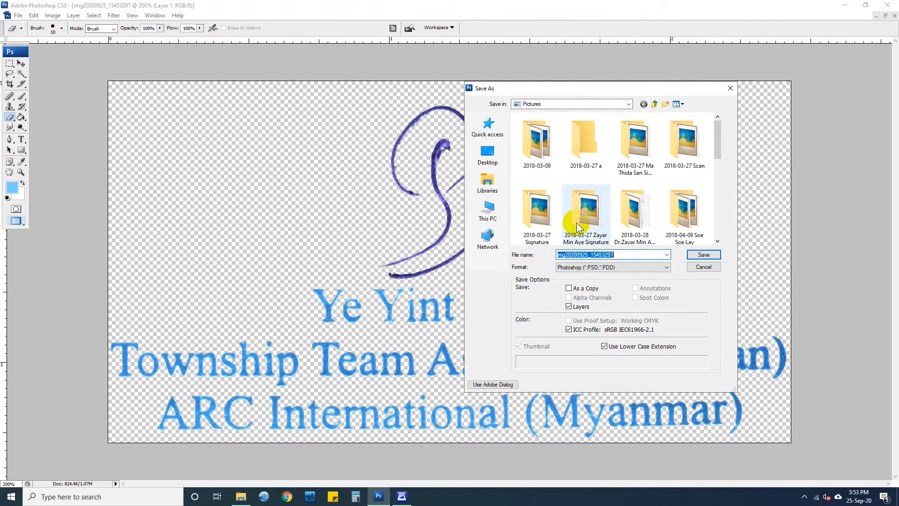
left_click(497, 208)
scroll(621, 209, "down", 3)
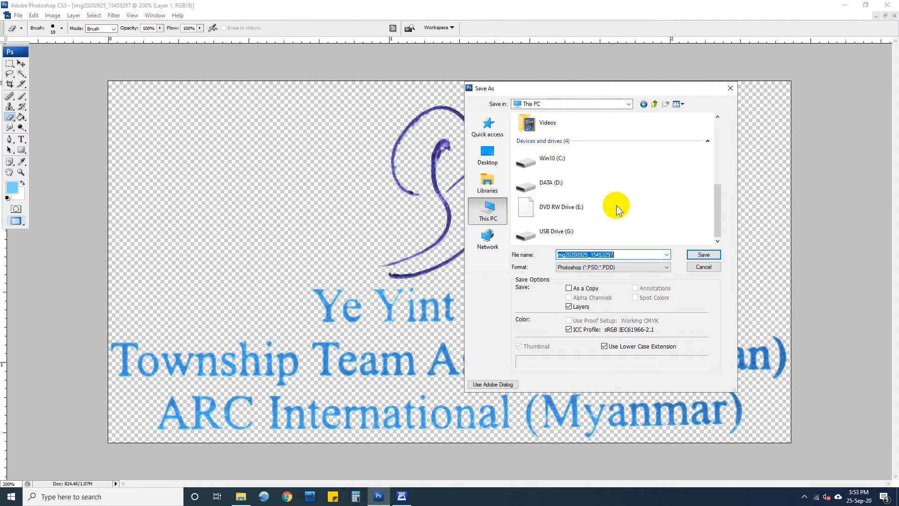
double_click(564, 176)
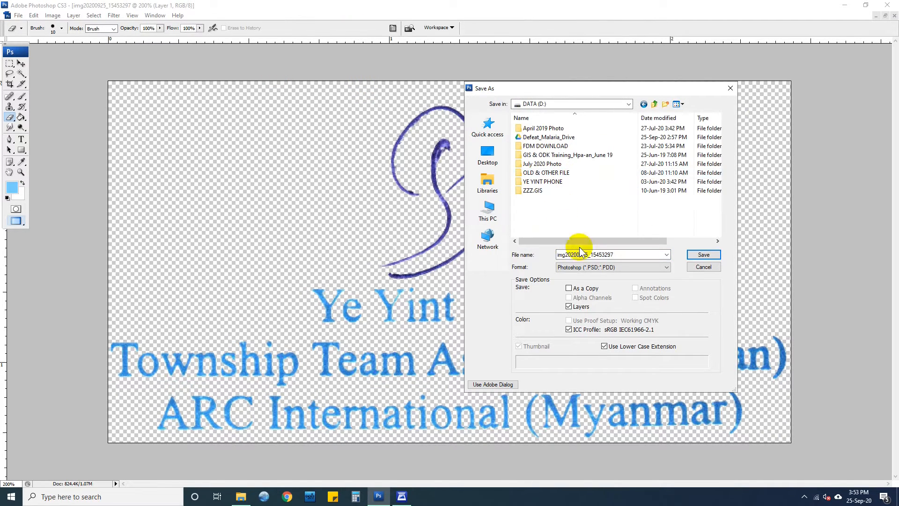
left_click(650, 268)
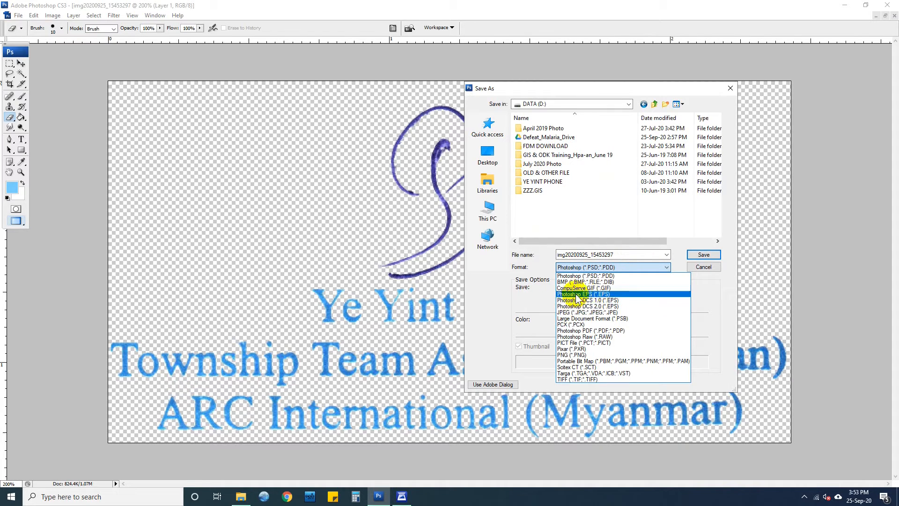
left_click(595, 289)
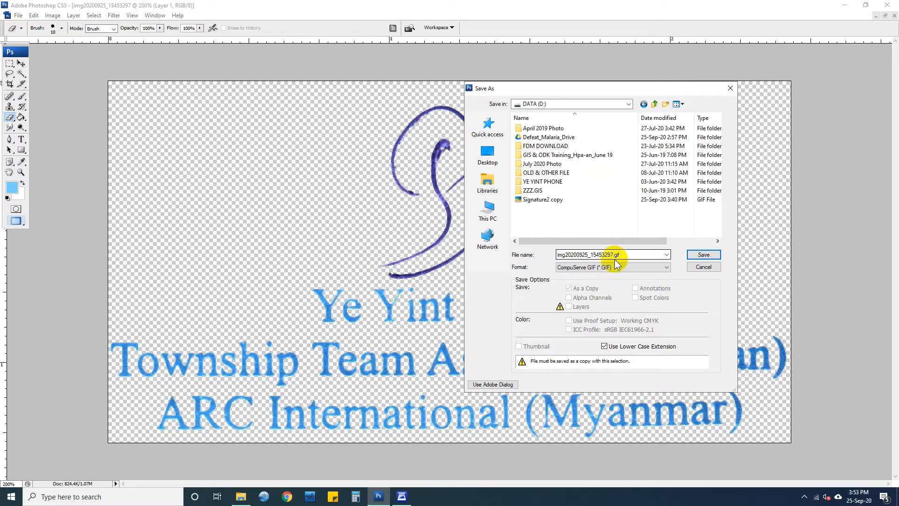
Name the GIF "Update Signature 1" and save it with transparency, 256 indexed colors and normal row order.
double_click(629, 253)
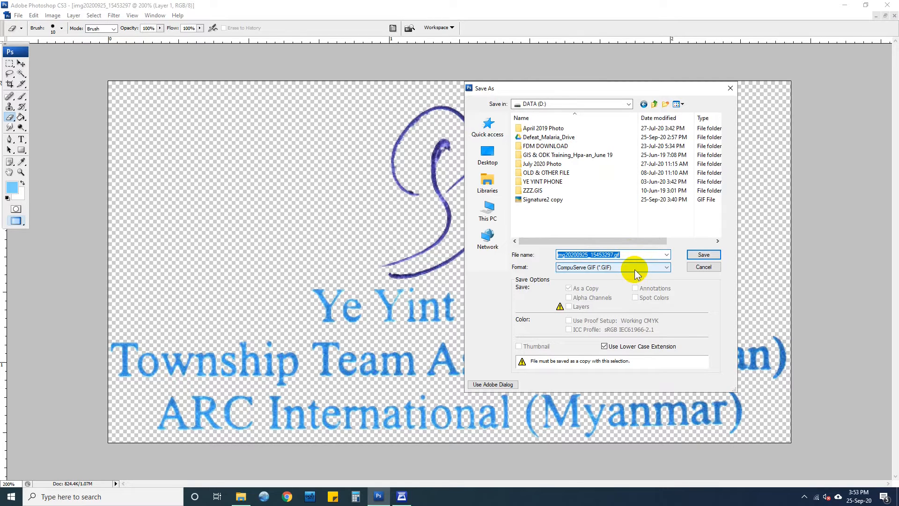
type("Signa")
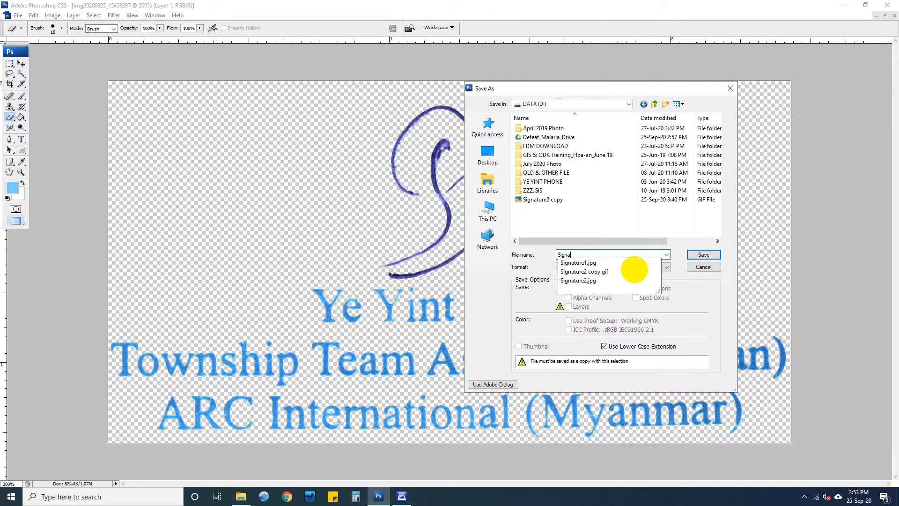
type("ture")
key("Home")
type("Update")
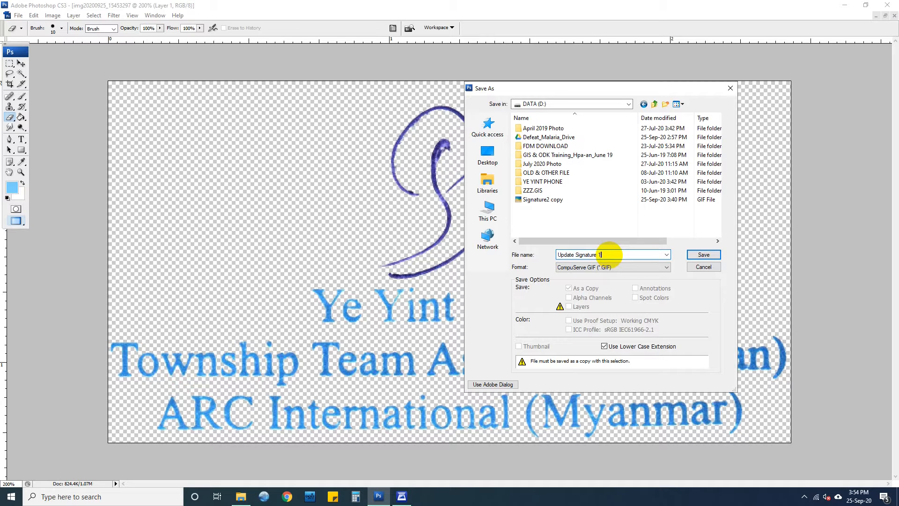
left_click(706, 256)
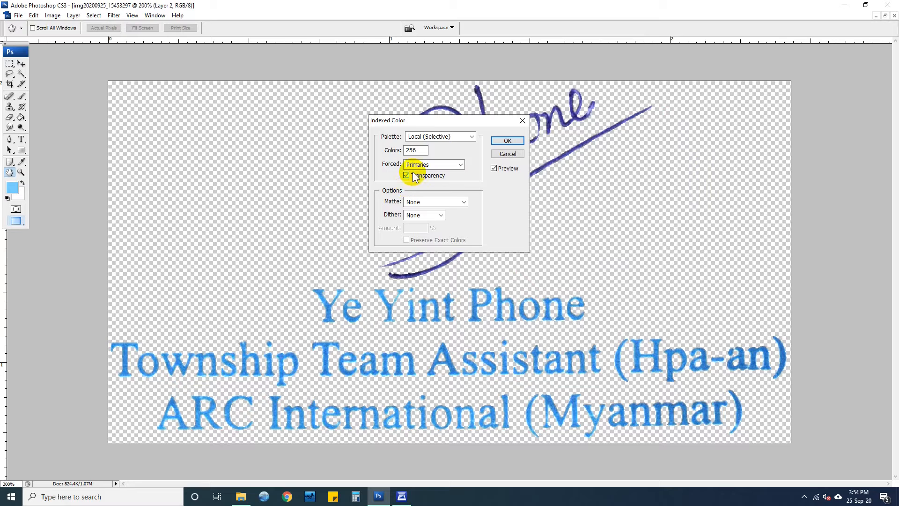
left_click(505, 141)
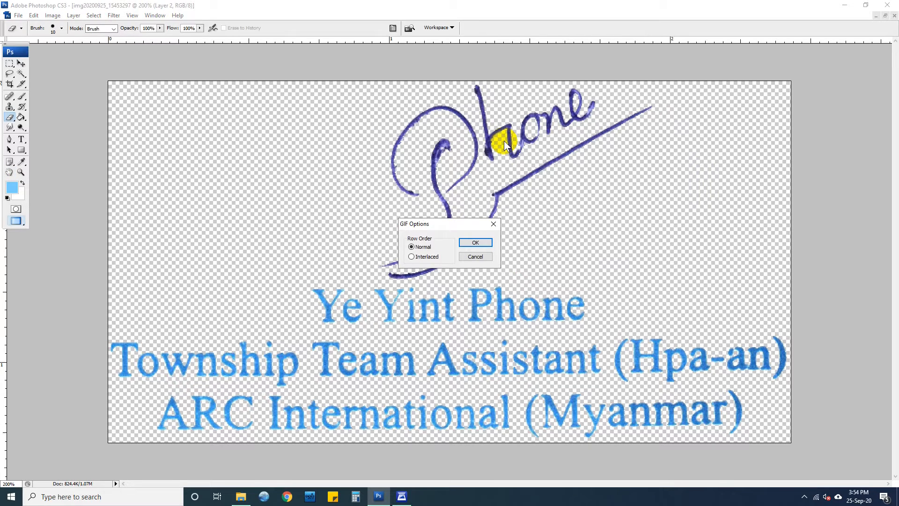
left_click(476, 243)
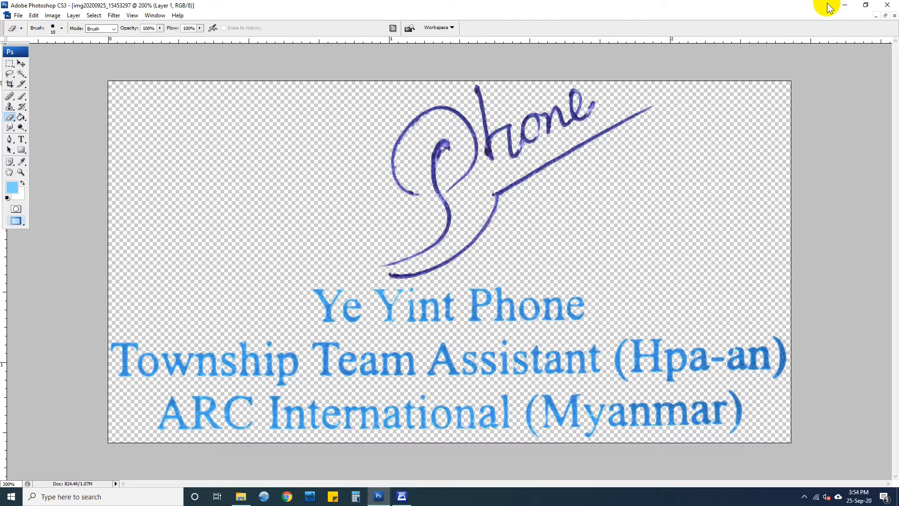
Switch to File Explorer and locate the Update Signature 1 image on the DATA (D:) drive.
left_click(841, 8)
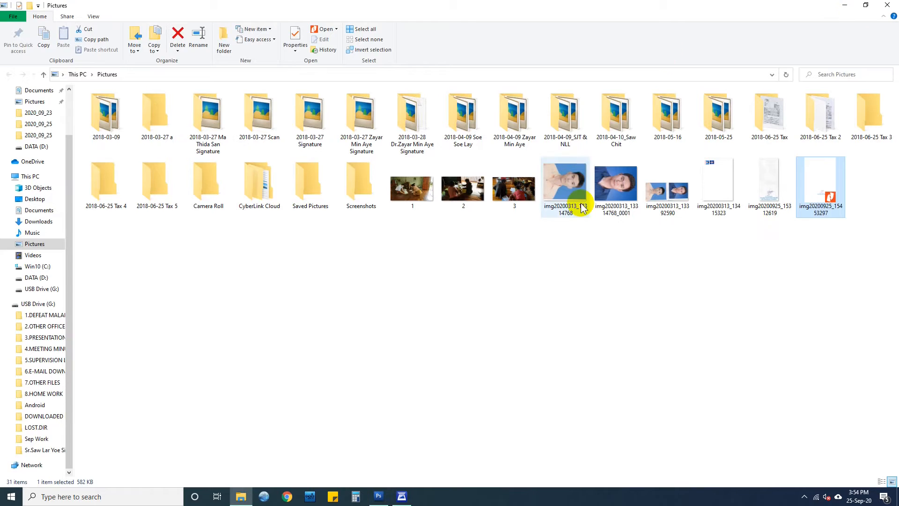
left_click(42, 280)
left_click(463, 206)
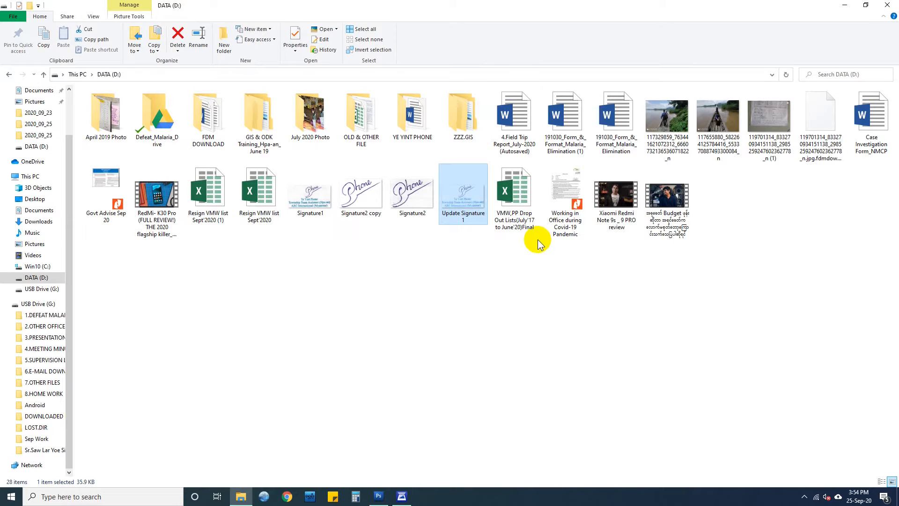
Switch back to Photoshop and close the edited signature and stamp document without saving changes.
left_click(402, 497)
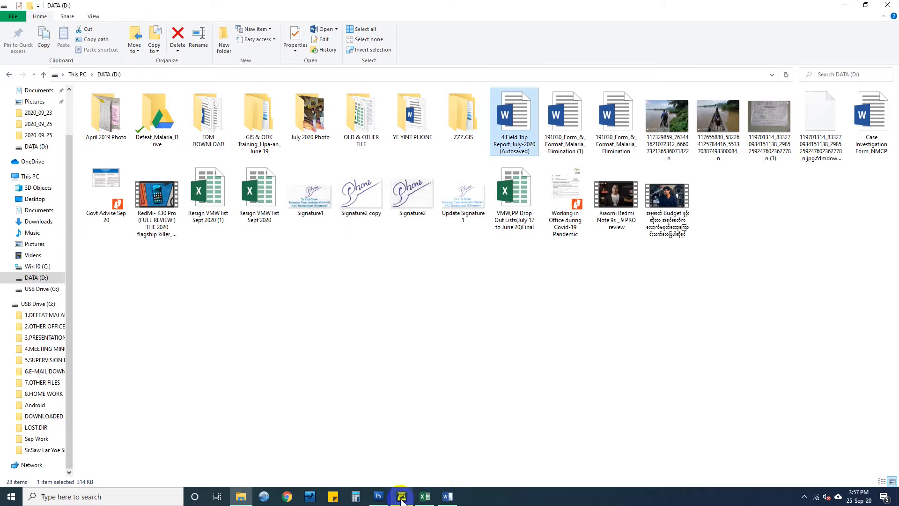
left_click(379, 498)
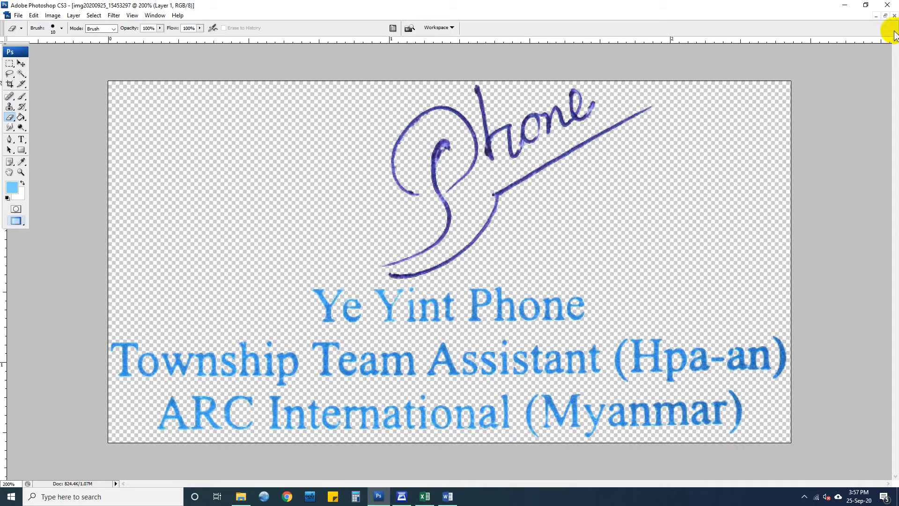
left_click(894, 16)
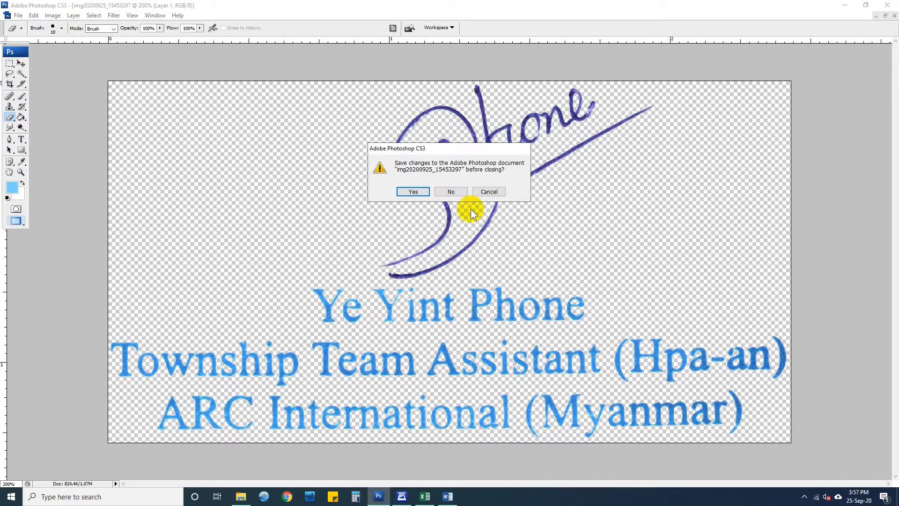
left_click(444, 192)
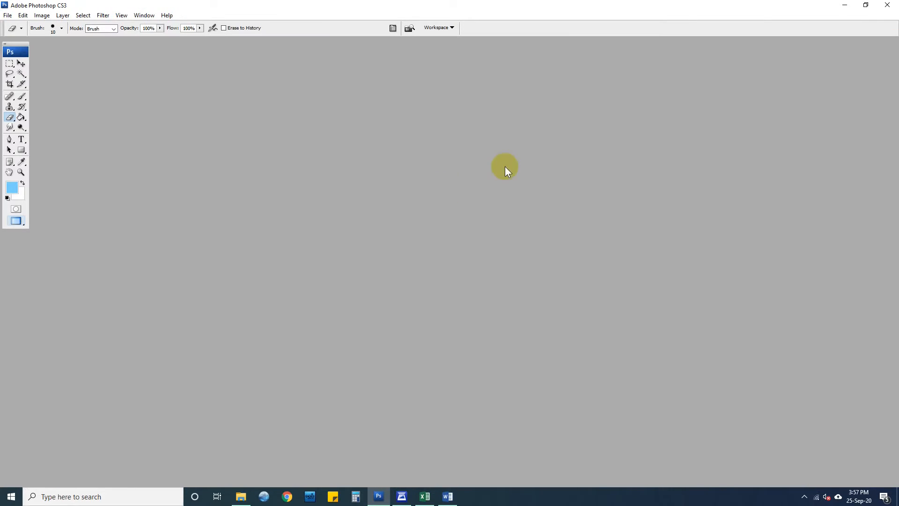
Open the scanned PDF img20200925_15453297 from the Pictures library, importing its single page at 300 pixels/inch in RGB Color.
left_click(8, 16)
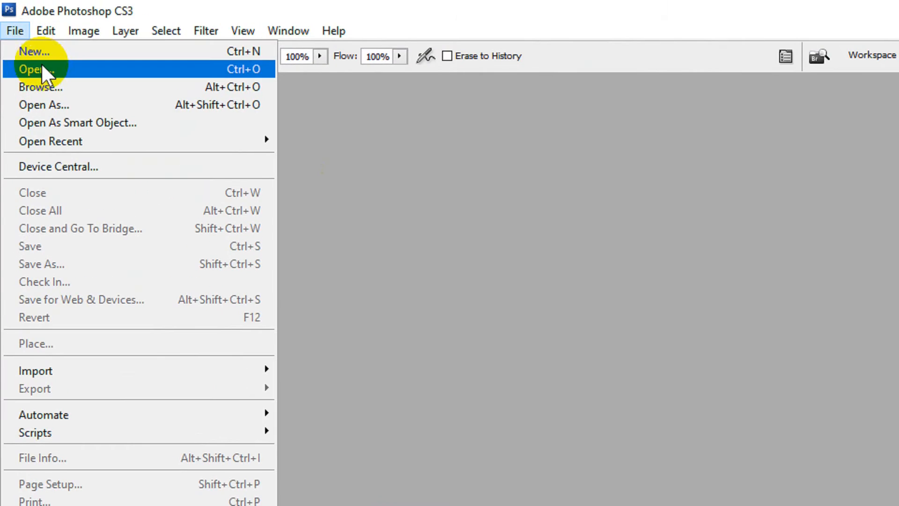
left_click(47, 68)
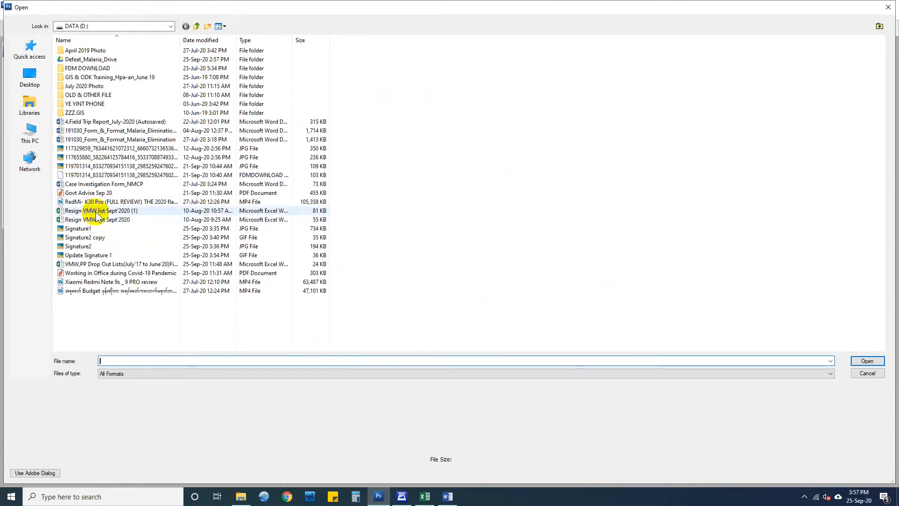
left_click(36, 102)
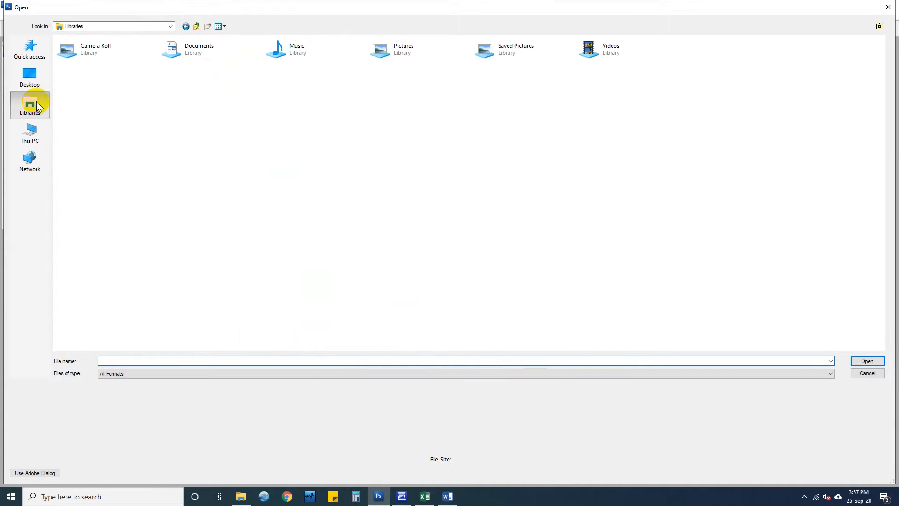
double_click(420, 51)
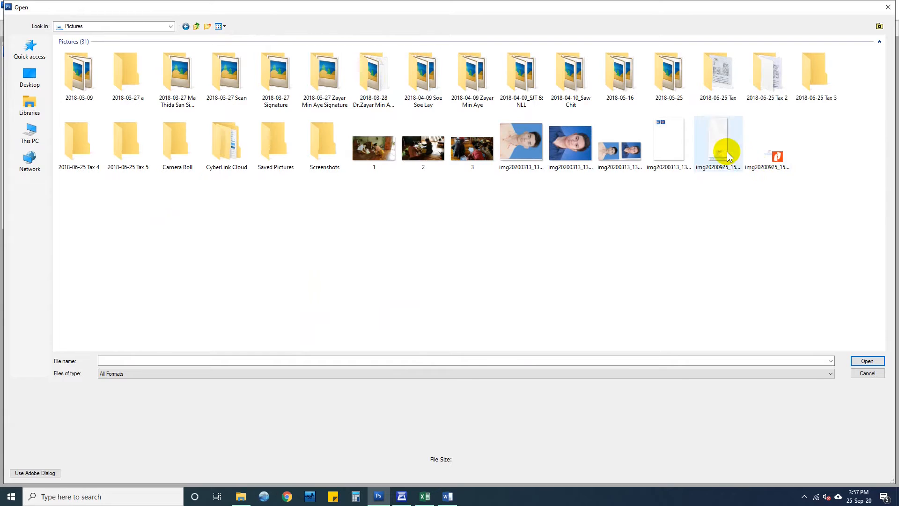
left_click(771, 159)
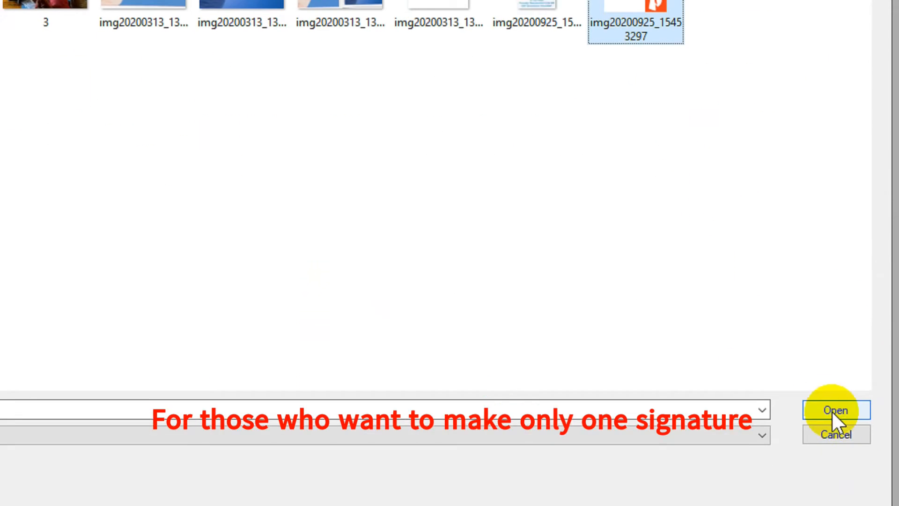
left_click(867, 361)
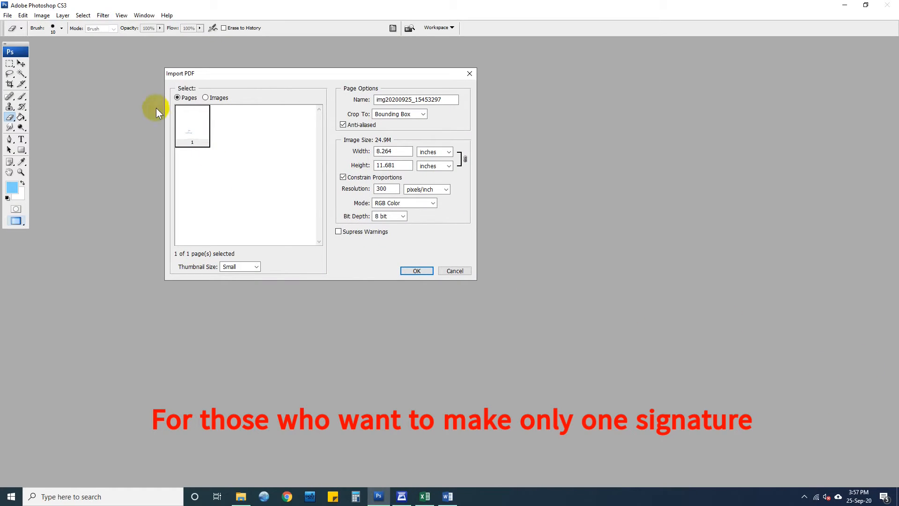
left_click(417, 270)
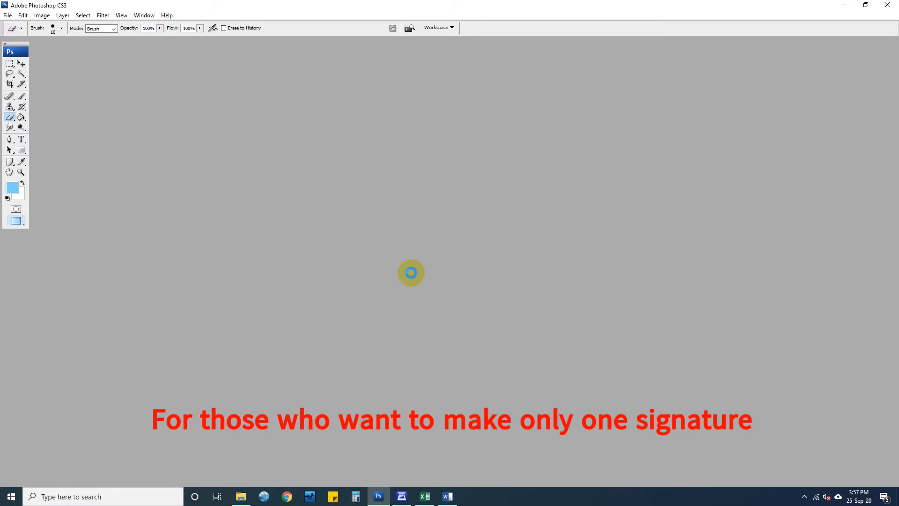
Draw a crop frame around only the handwritten signature with the Crop tool, leaving its width and height unconstrained.
key("ctrl+plus")
key("ctrl+plus")
key("ctrl+plus")
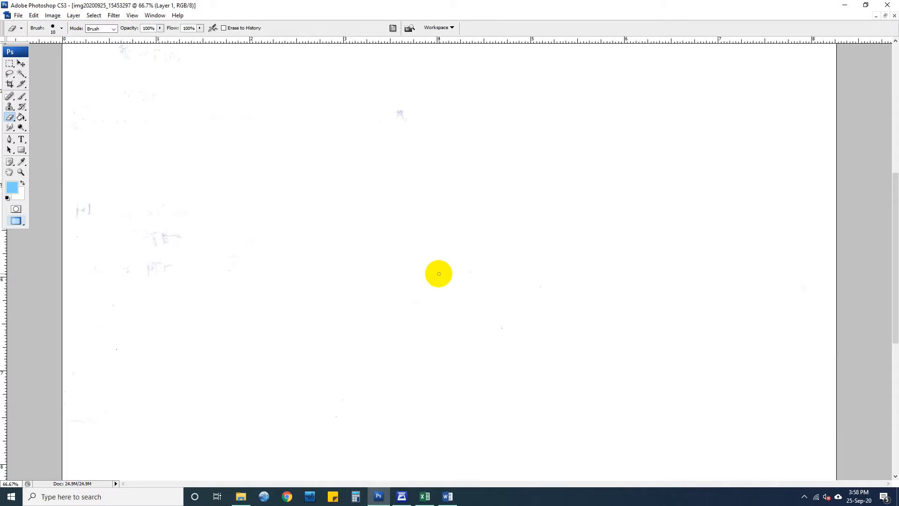
scroll(496, 372, "down", 10)
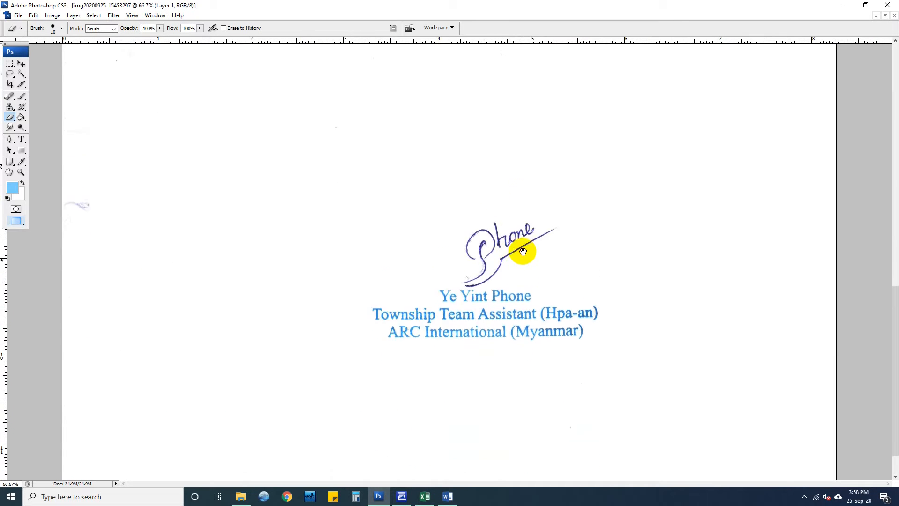
left_click(9, 84)
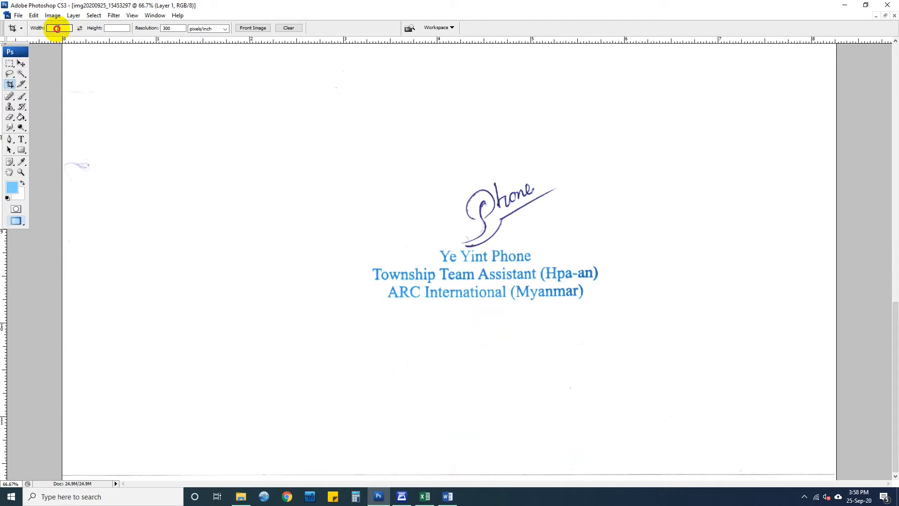
left_click(117, 28)
left_click(340, 58)
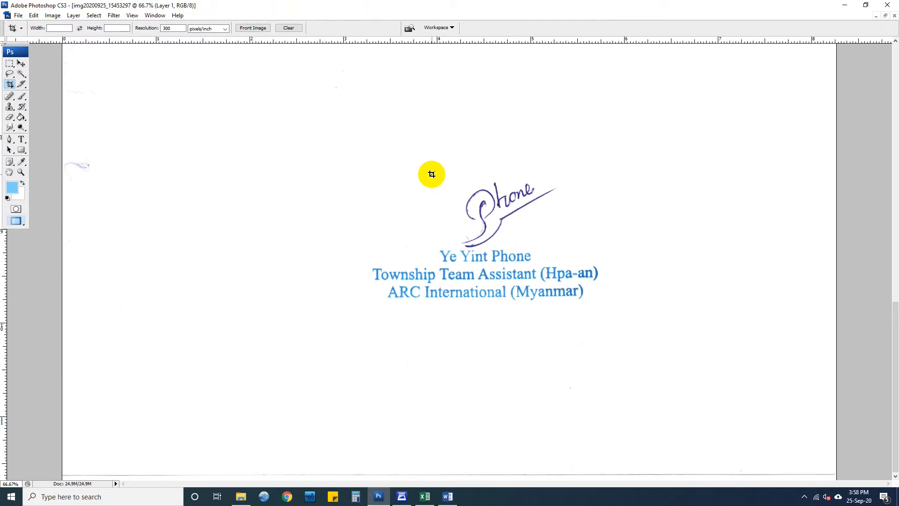
left_click_drag(431, 174, 561, 250)
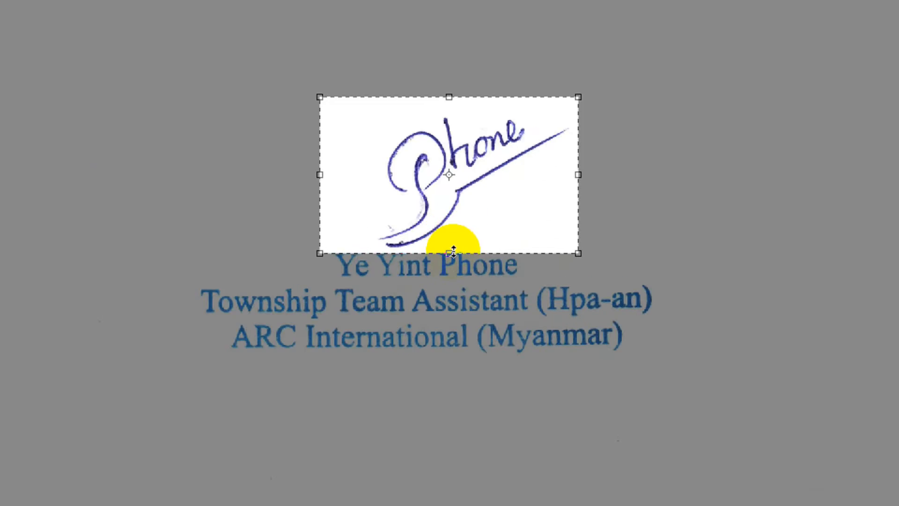
Tighten all four edges of the crop frame closely around the signature, excluding the stamp text, and apply the crop.
left_click_drag(497, 250, 449, 248)
left_click_drag(323, 175, 376, 175)
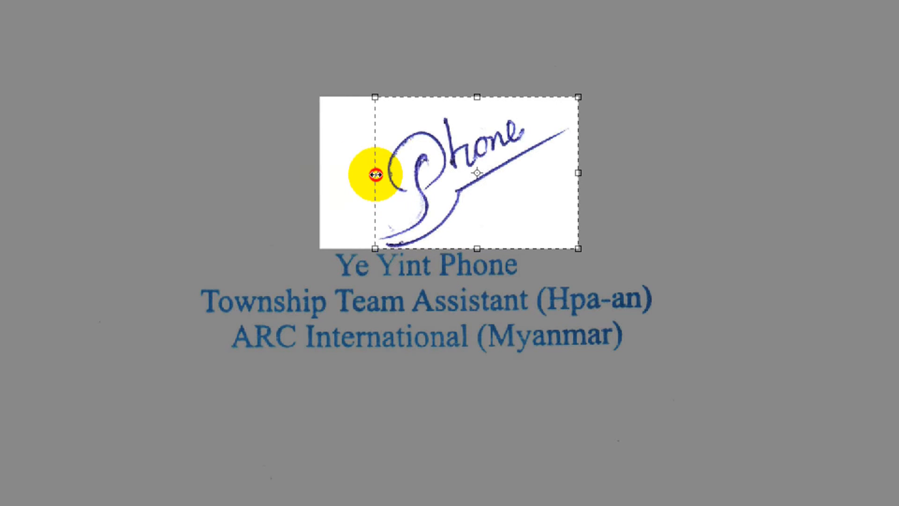
left_click_drag(579, 174, 572, 173)
left_click_drag(475, 118, 478, 145)
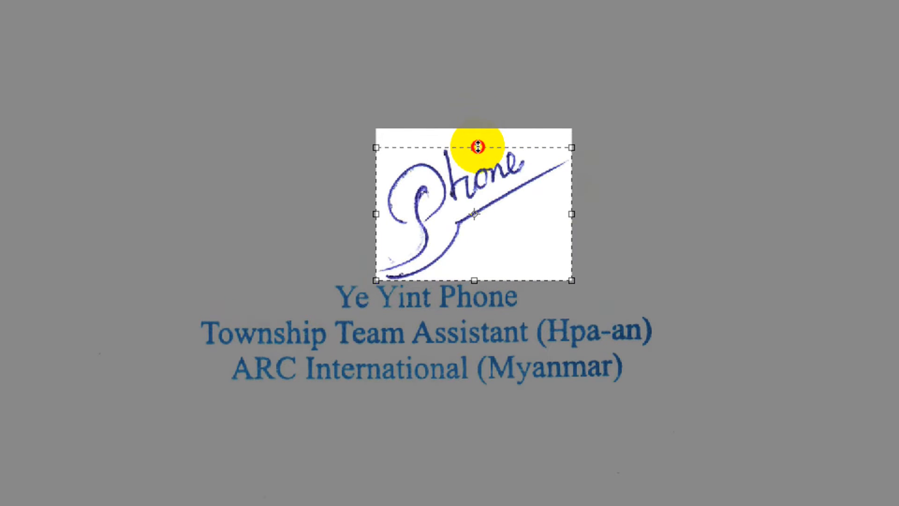
double_click(525, 265)
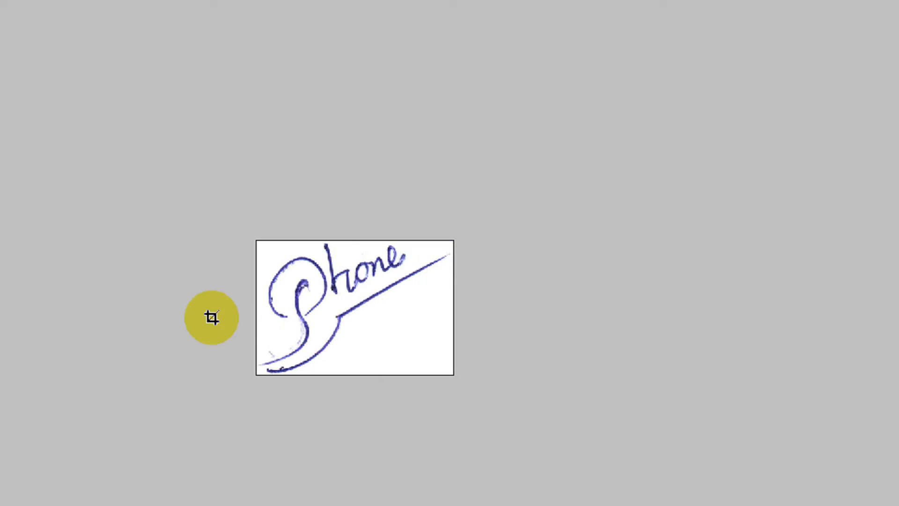
Remove the white background around the cropped signature using the Magic Wand at tolerance 32, and clear the selection.
key("ctrl+plus")
key("ctrl+plus")
key("ctrl+plus")
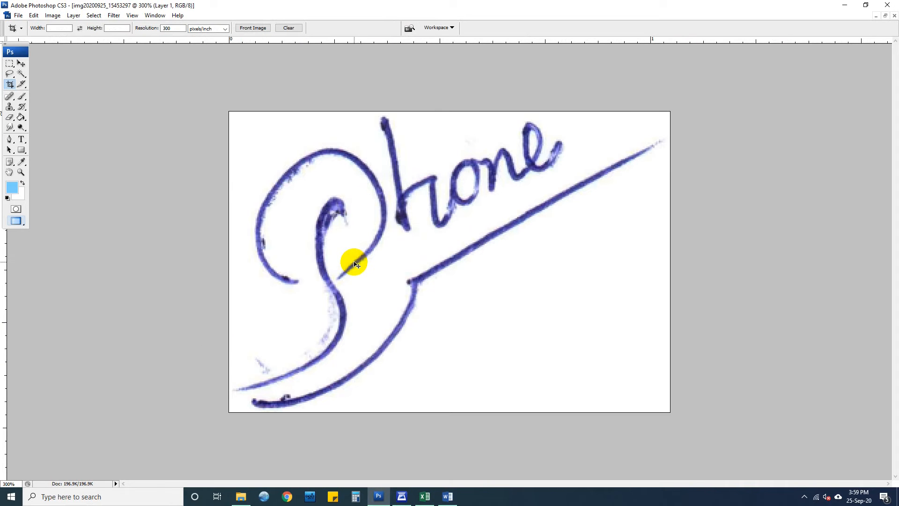
left_click(21, 74)
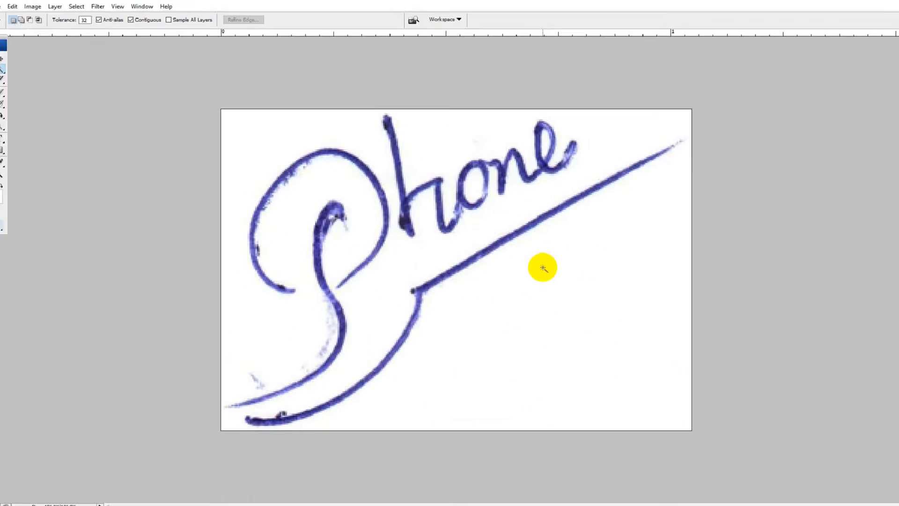
left_click(713, 373)
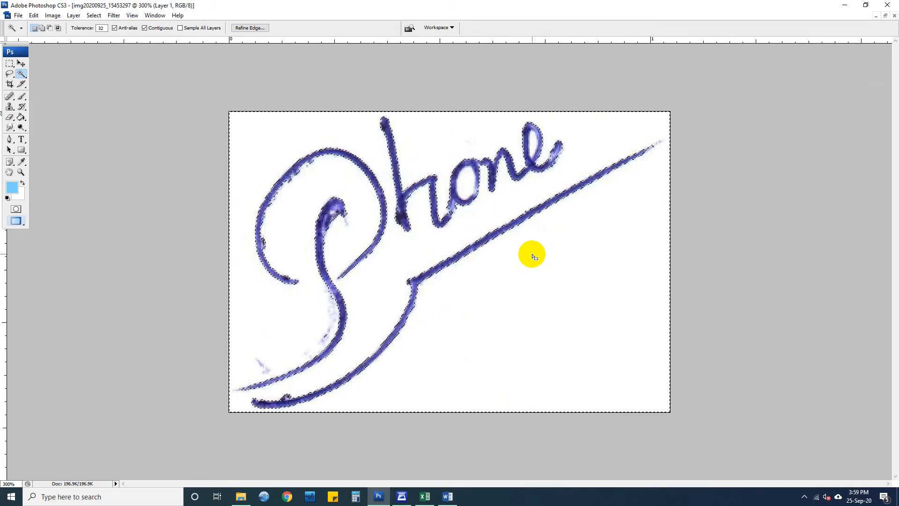
key("Delete")
key("ctrl+d")
Remove the white areas enclosed by the signature's closed letter loops and clear the selection.
left_click(468, 186)
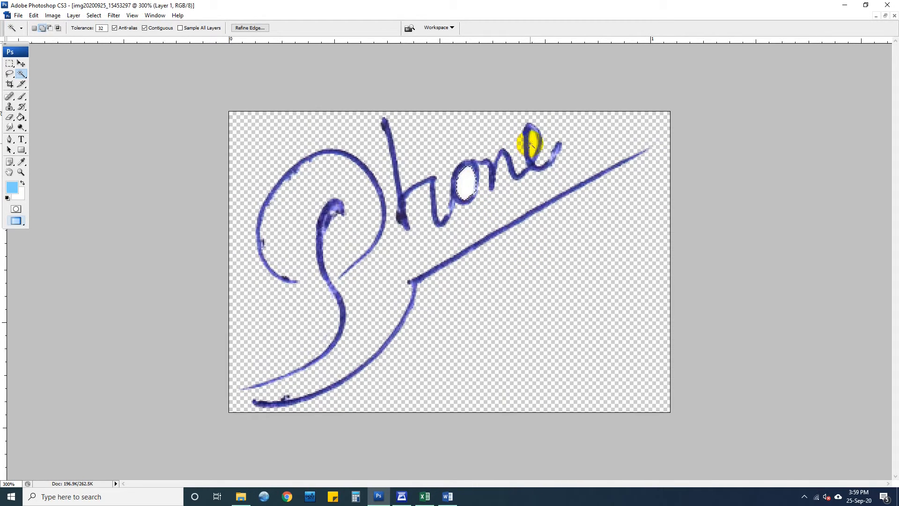
key("Delete")
left_click(466, 188)
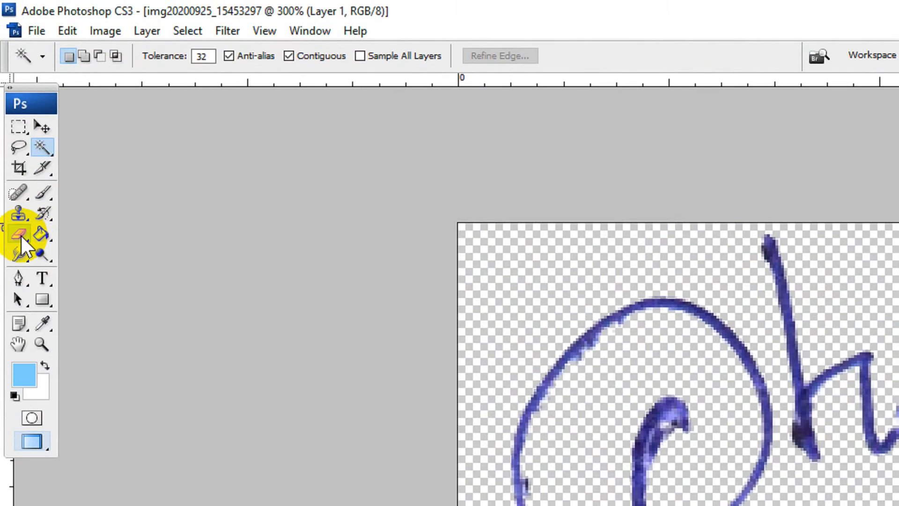
Clean stray specks and rough edges along the signature's strokes with the Eraser tool at brush size 10.
left_click(21, 235)
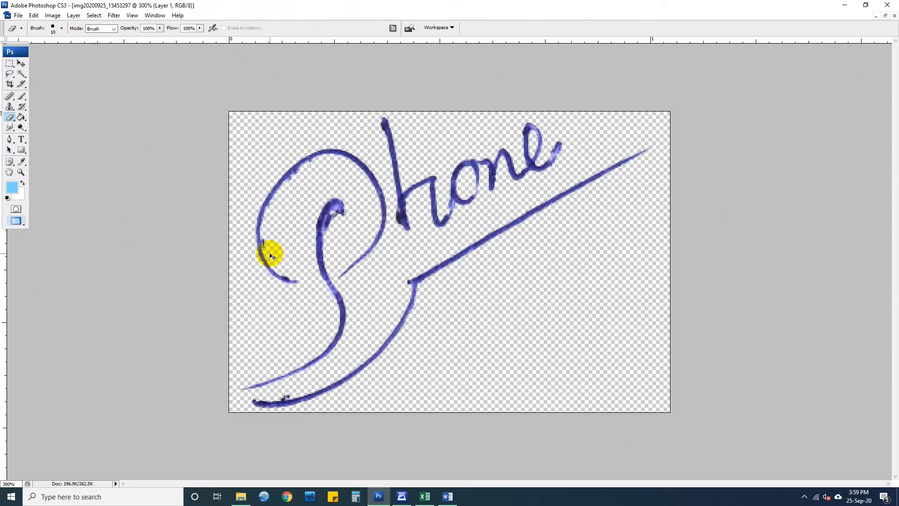
key("ctrl+plus")
key("ctrl+plus")
scroll(203, 209, "down", 2)
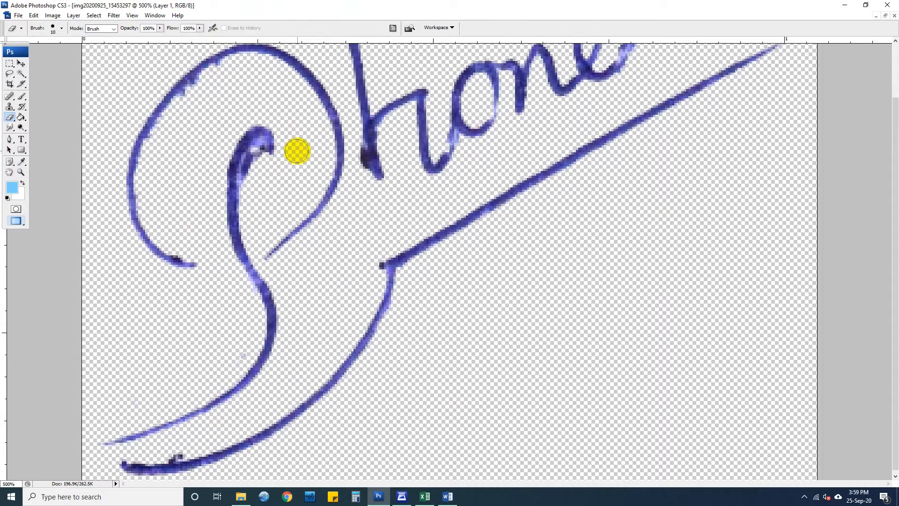
scroll(328, 141, "up", 4)
scroll(553, 170, "down", 4)
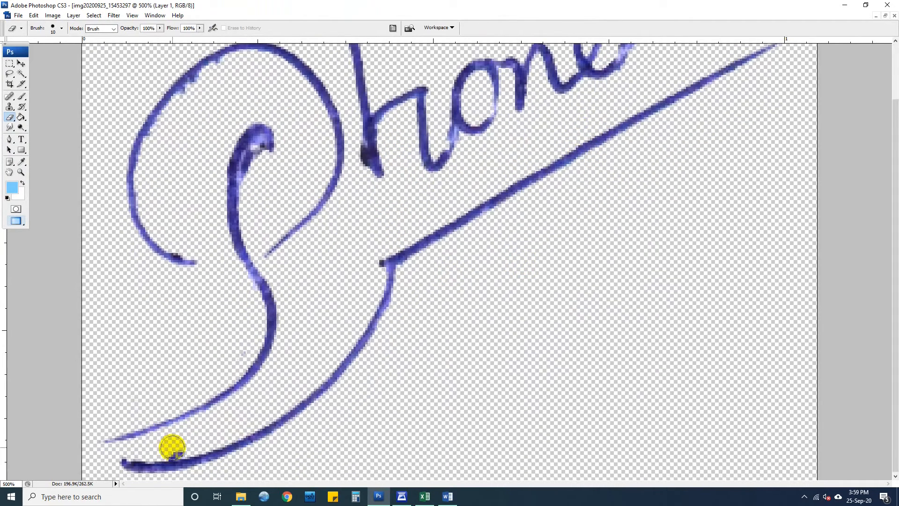
scroll(361, 278, "up", 1)
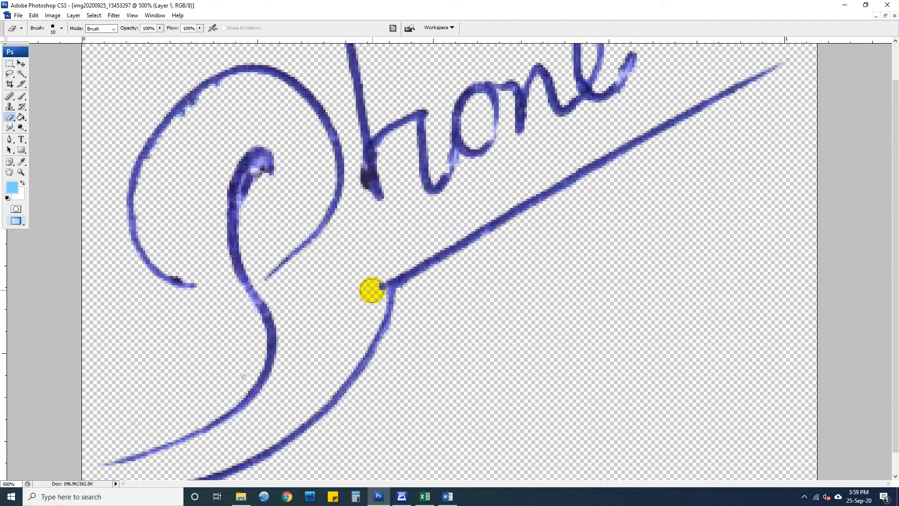
scroll(375, 281, "up", 2)
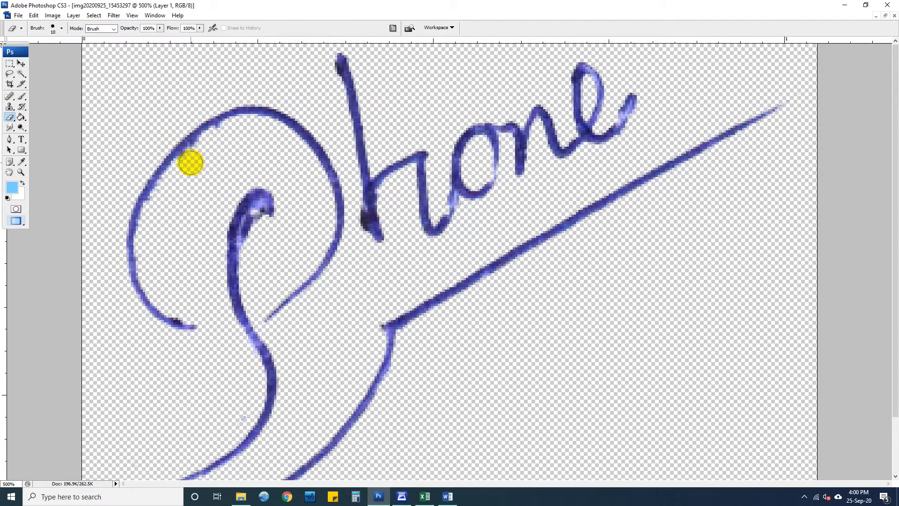
key("ctrl+minus")
key("ctrl+minus")
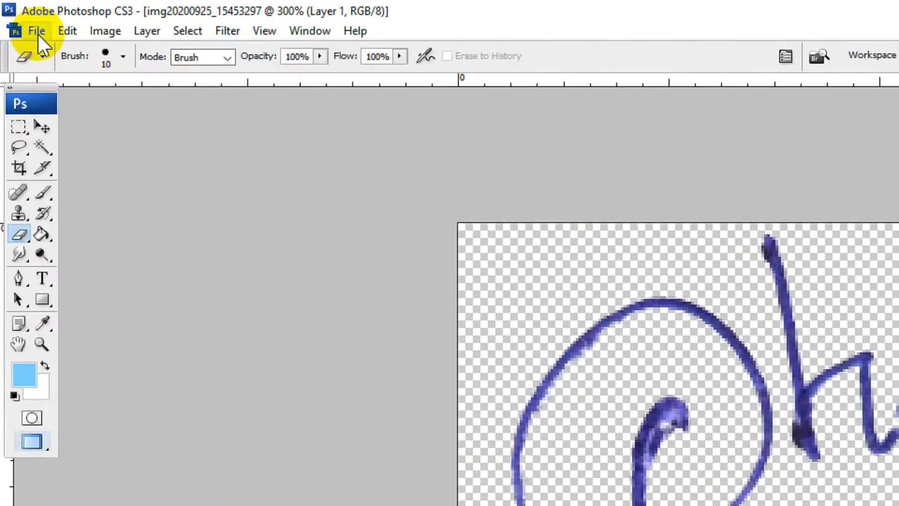
Save the signature to DATA (D:) in CompuServe GIF format under the file name Update Signature 2.
left_click(18, 16)
left_click(50, 130)
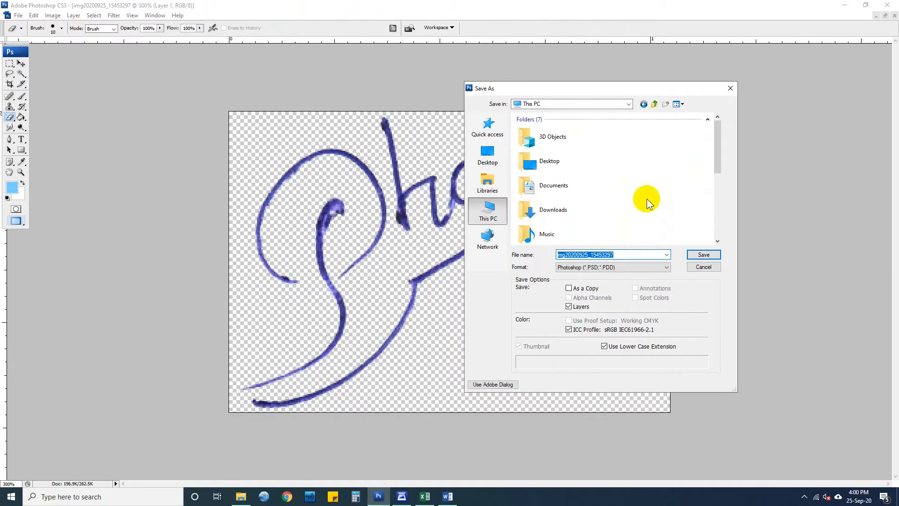
left_click_drag(717, 161, 721, 219)
double_click(585, 186)
left_click(601, 268)
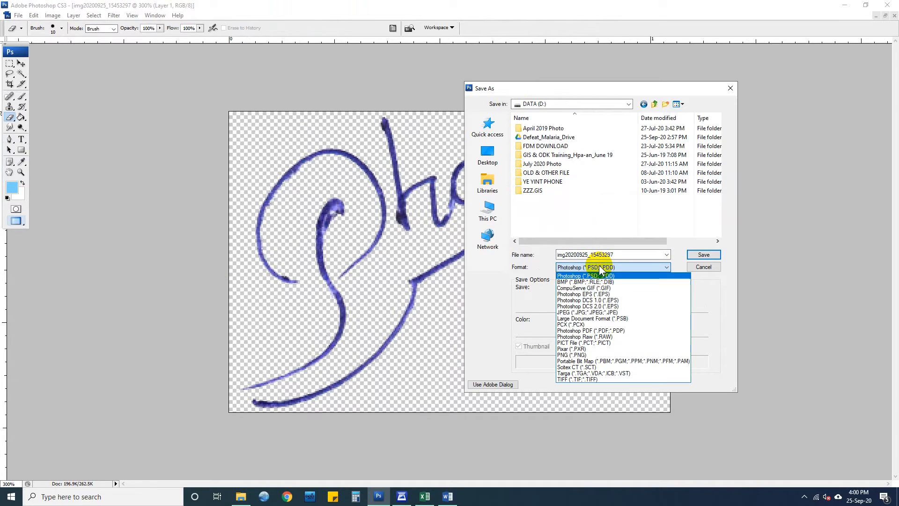
left_click(590, 288)
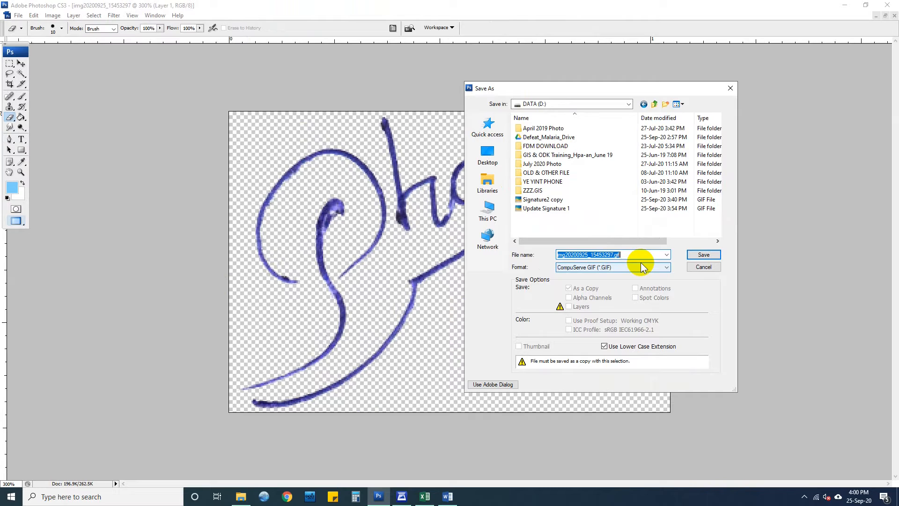
type("Update Signatu")
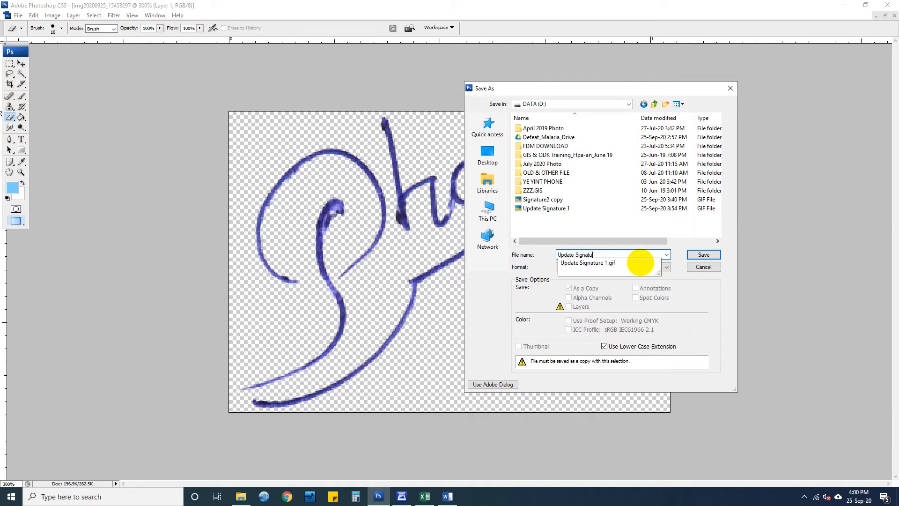
type("re 2")
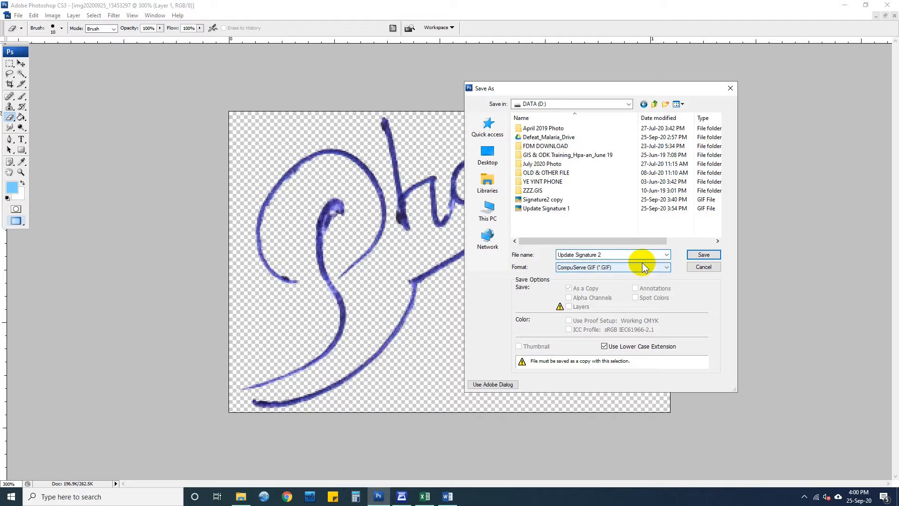
left_click(705, 256)
Enable Transparency in the indexed color settings and finish the GIF export with Normal row order.
left_click(408, 176)
left_click(408, 176)
left_click(407, 176)
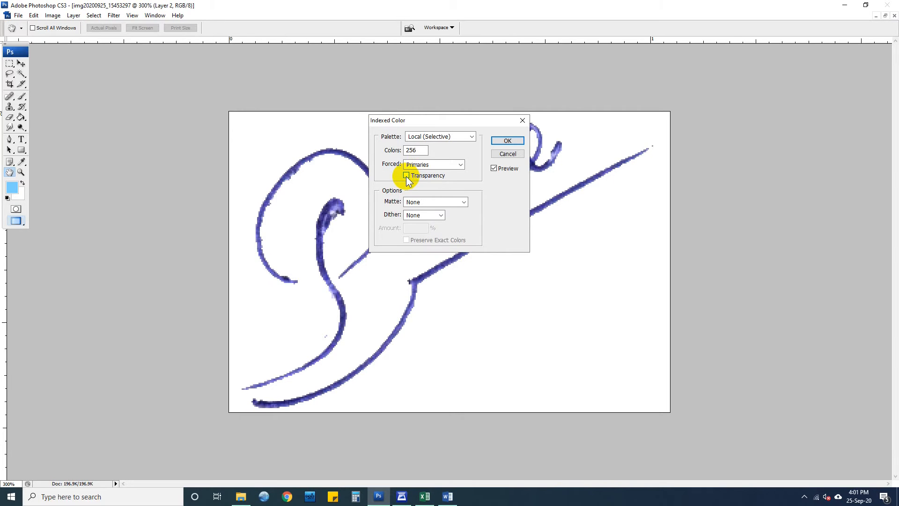
left_click(407, 176)
left_click(521, 141)
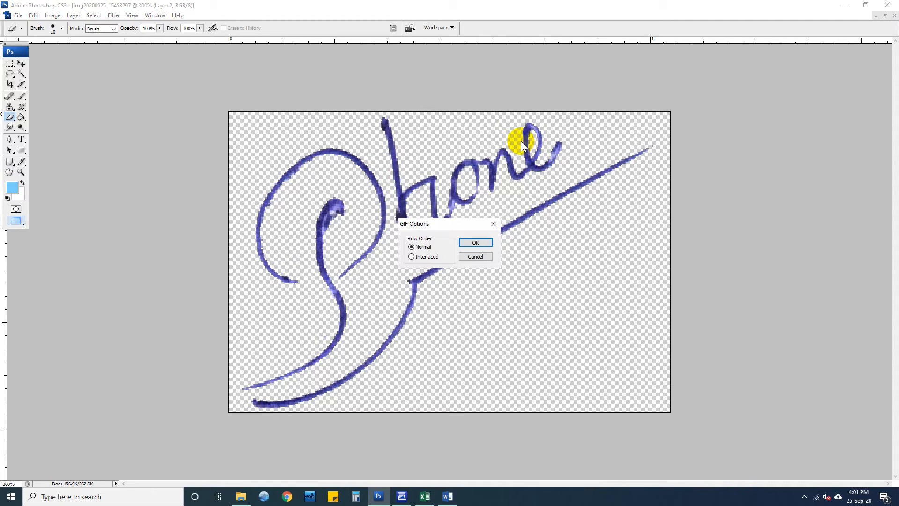
left_click(486, 246)
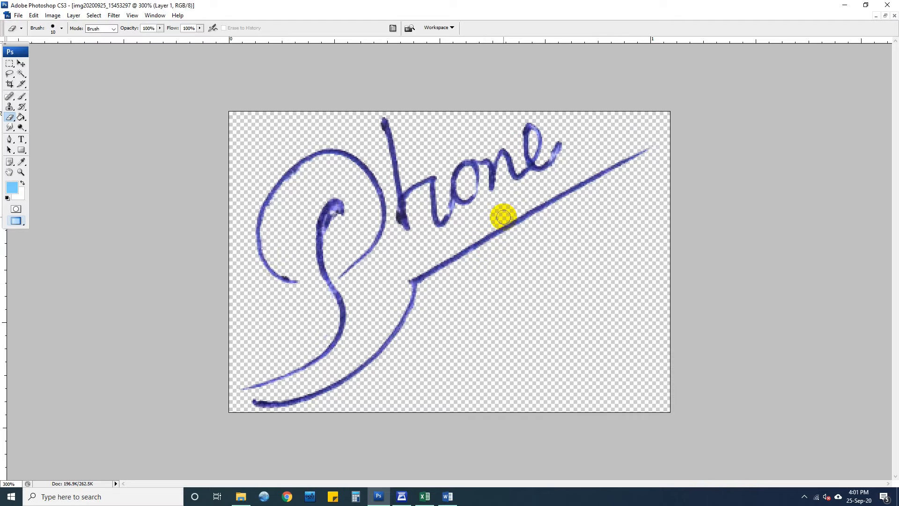
Minimize Photoshop and refresh the DATA (D:) folder in File Explorer.
left_click(842, 7)
right_click(405, 276)
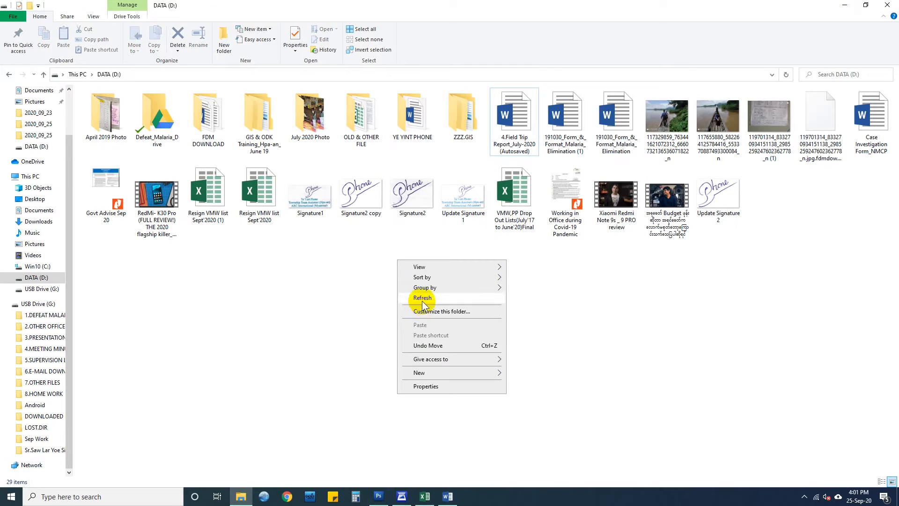
left_click(421, 307)
Preview Update Signature 2 enlarged in Picasa Photo Viewer and close the viewer.
left_click(474, 194)
left_click(517, 208)
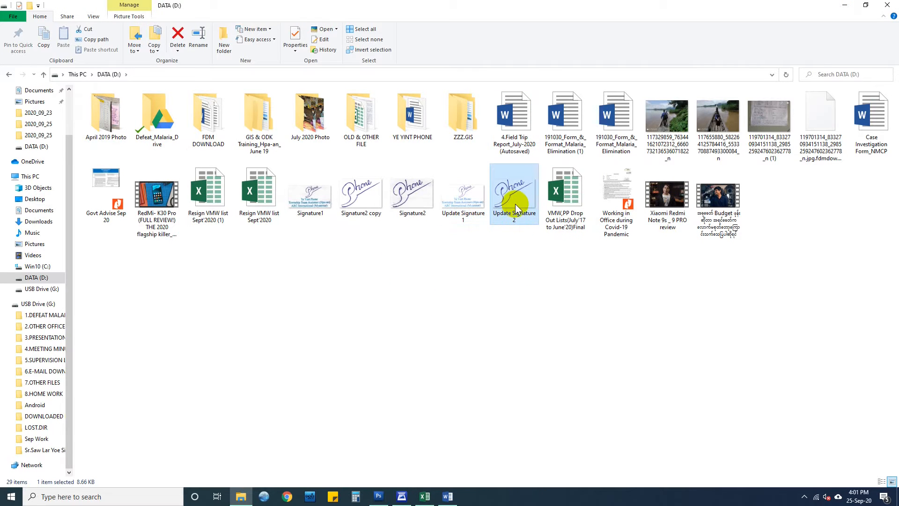
double_click(517, 208)
scroll(476, 254, "up", 5)
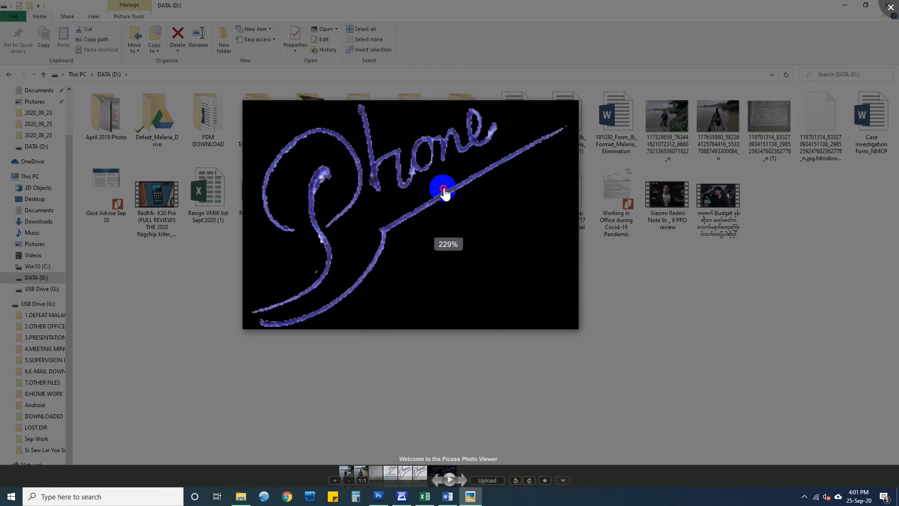
scroll(511, 220, "up", 3)
scroll(533, 259, "down", 2)
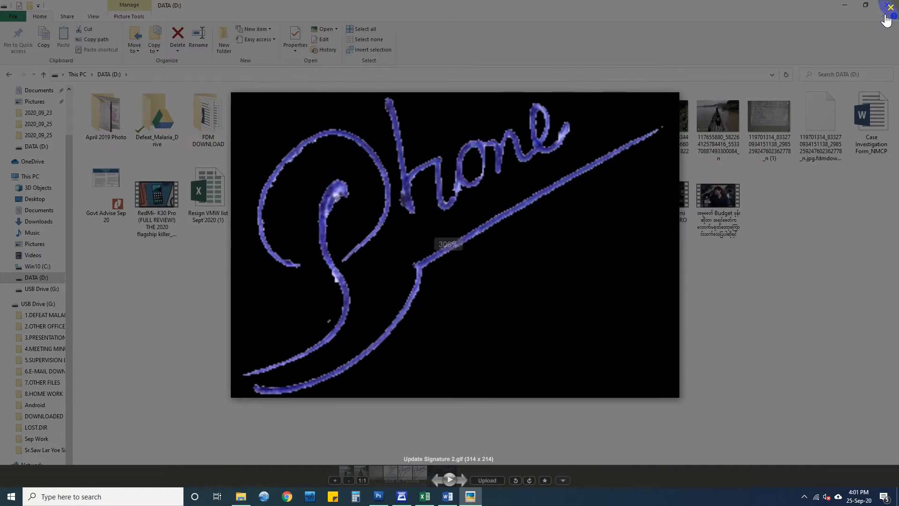
left_click(891, 9)
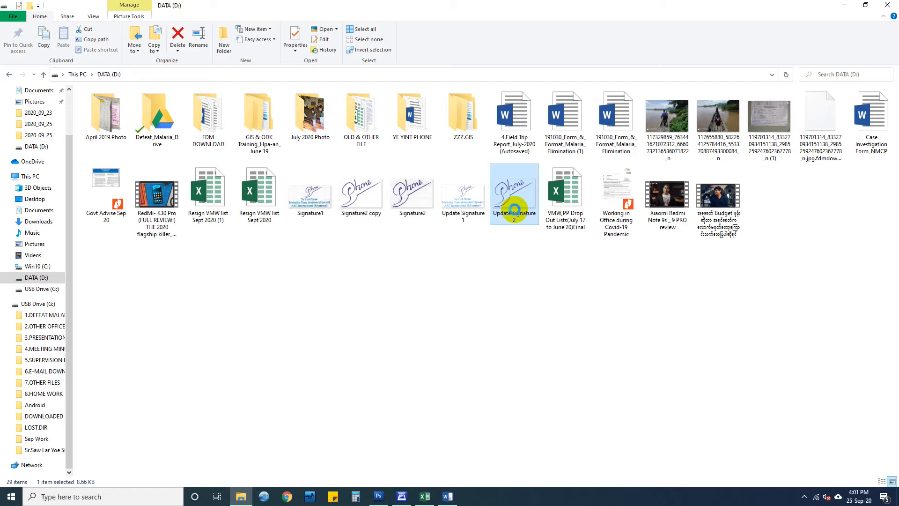
Set Photos as the default app for GIF files through the properties of Update Signature 2.
right_click(514, 210)
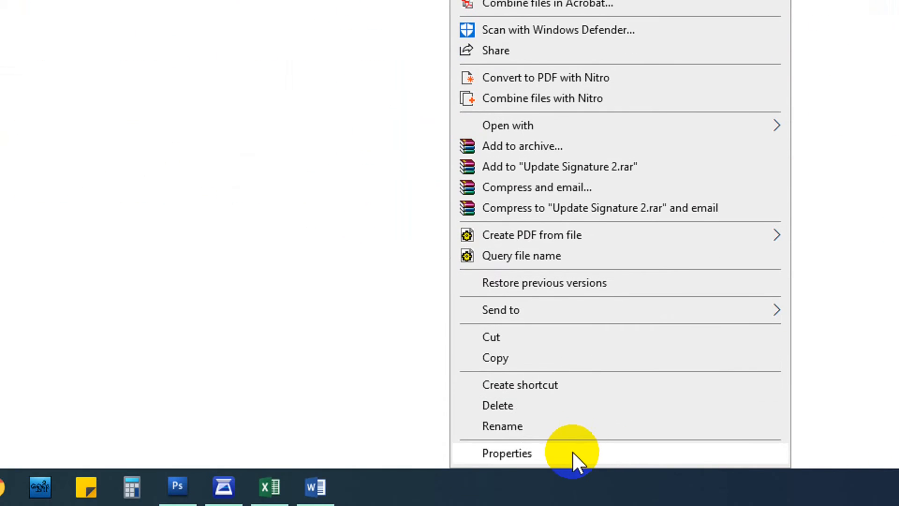
left_click(573, 451)
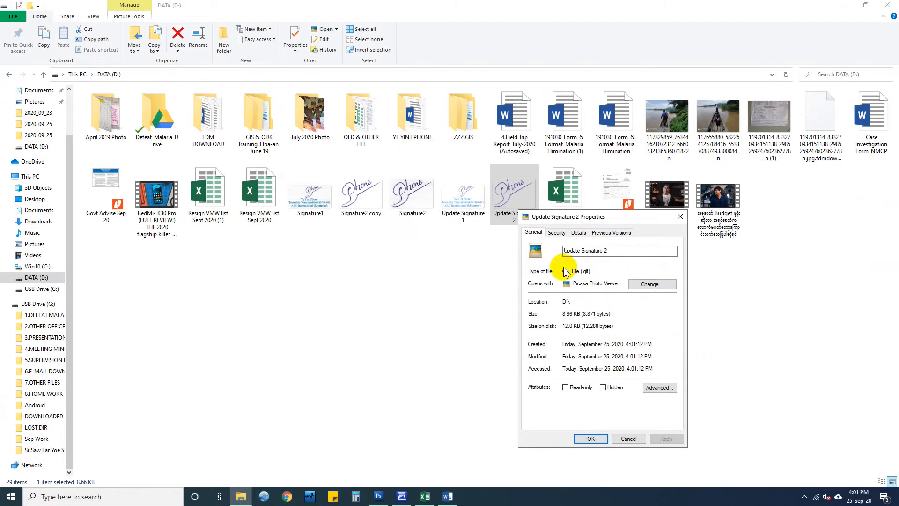
left_click(664, 286)
left_click(415, 240)
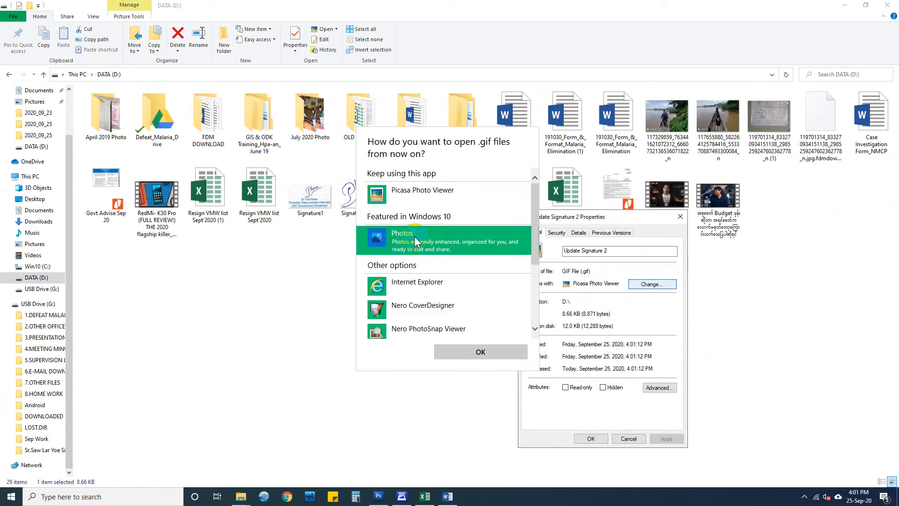
left_click(494, 353)
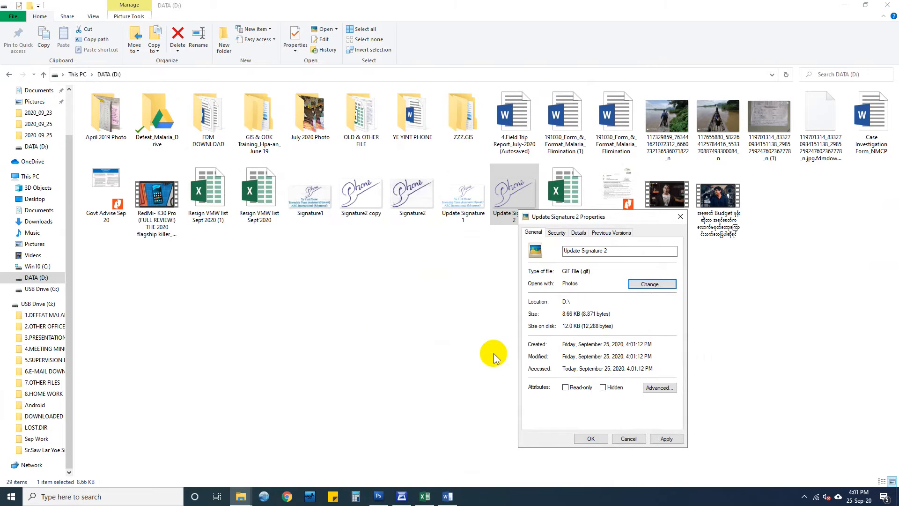
left_click(594, 437)
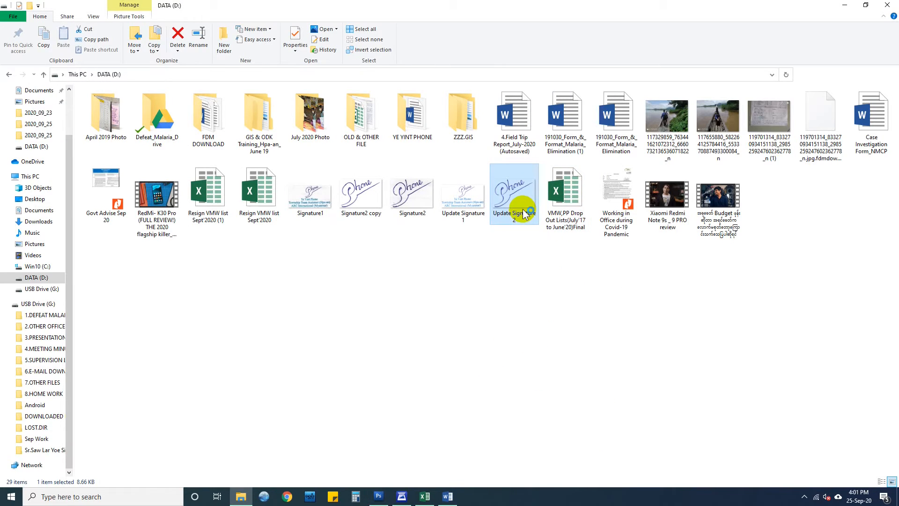
View Update Signature 2 in Photos, compare it with Update Signature 1, and close the viewer.
double_click(524, 209)
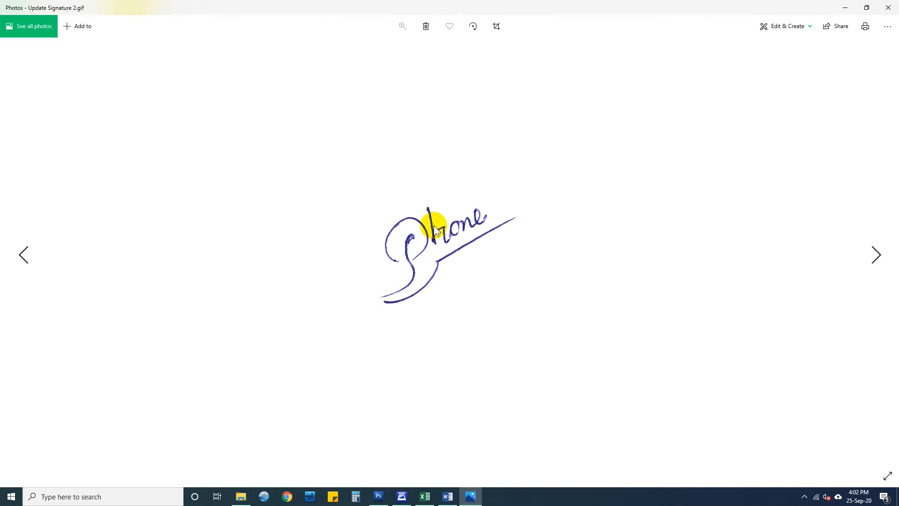
key("Left")
key("Left")
key("Right")
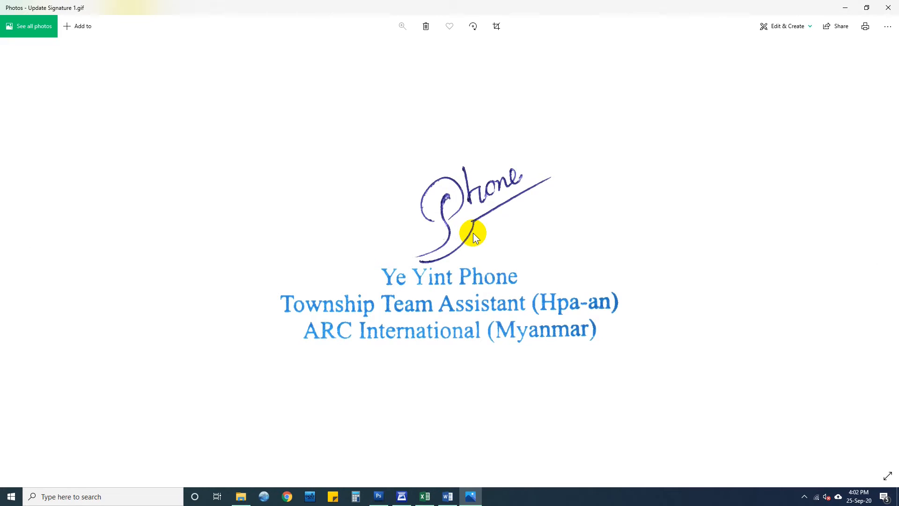
key("Right")
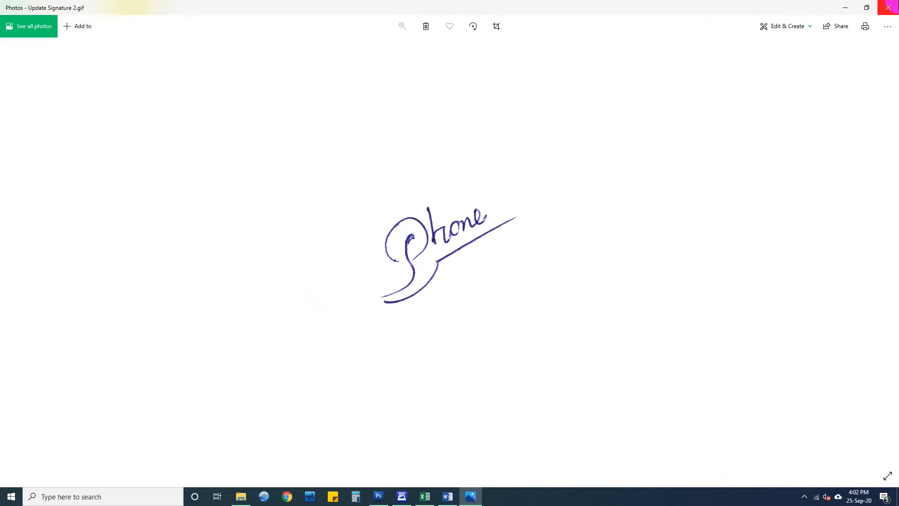
key("alt+F4")
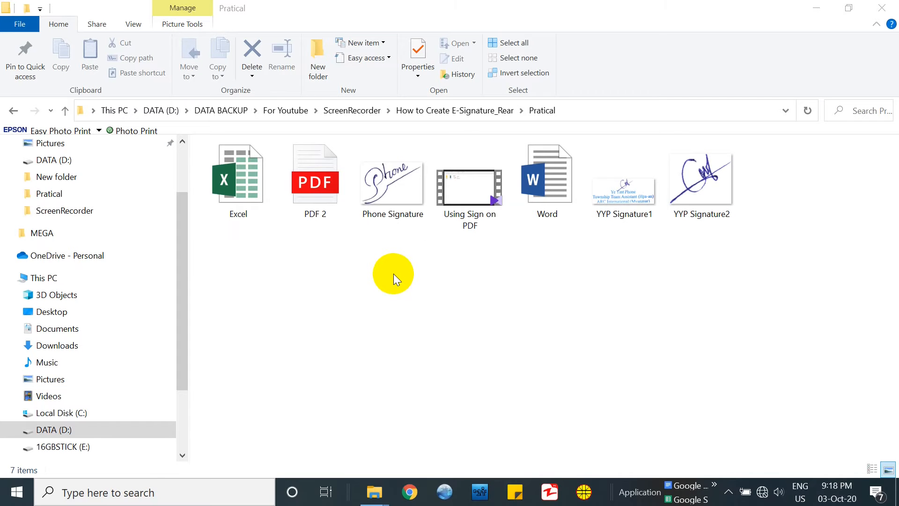
Open the Word document in the Pratical folder.
left_click(565, 192)
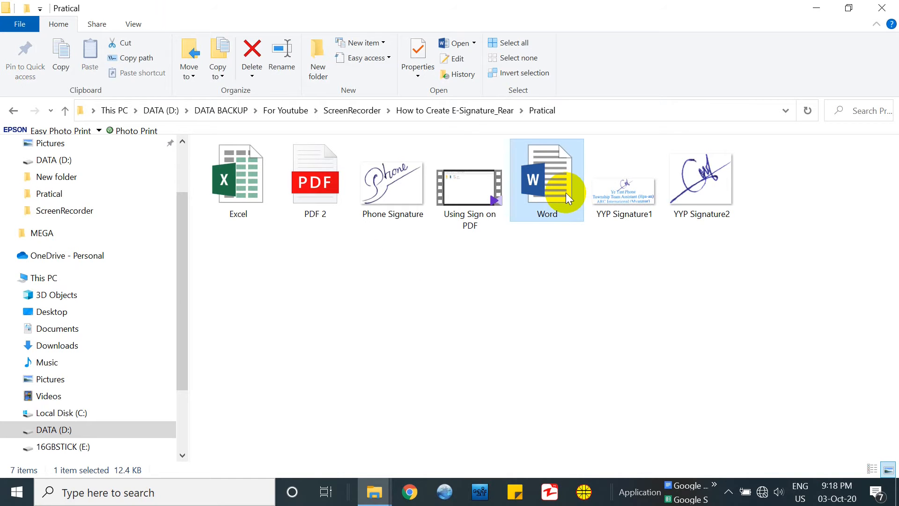
double_click(566, 193)
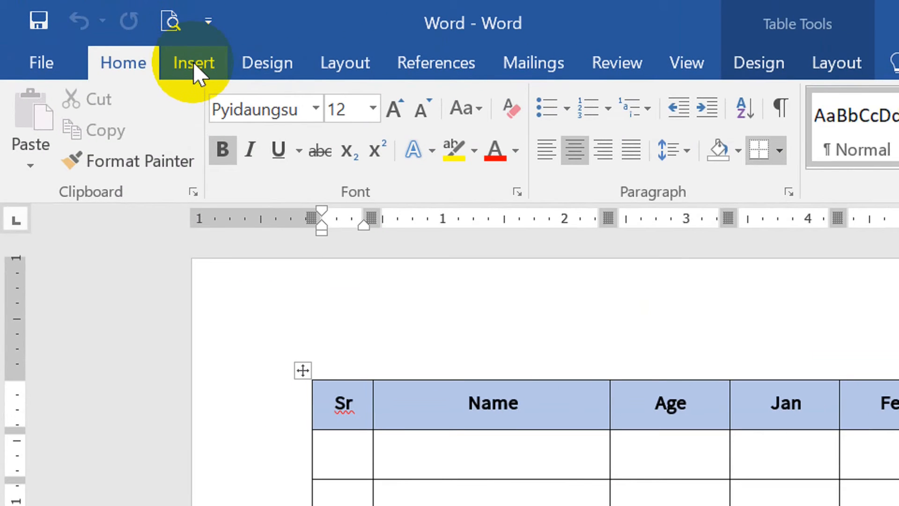
Start inserting a picture into the document and browse to DATA (D:) > DATA BACKUP > For Youtube > ScreenRecorder.
left_click(99, 31)
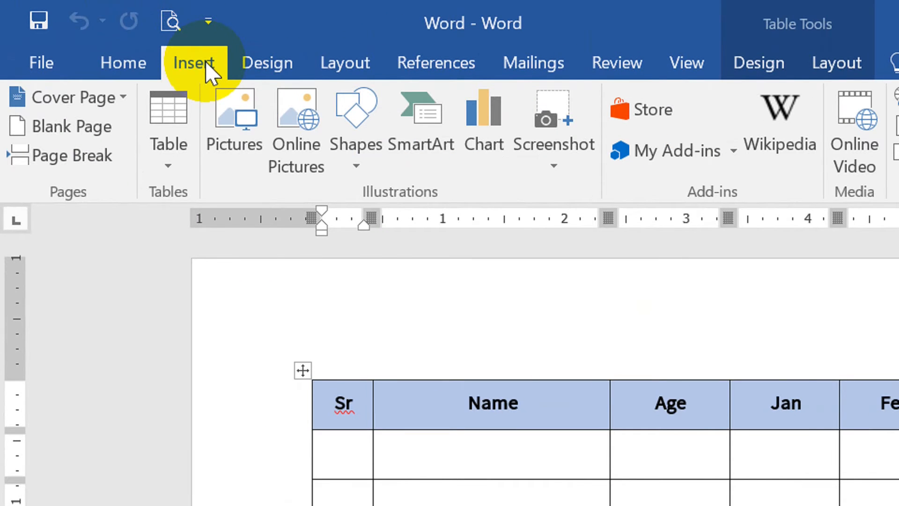
left_click(230, 127)
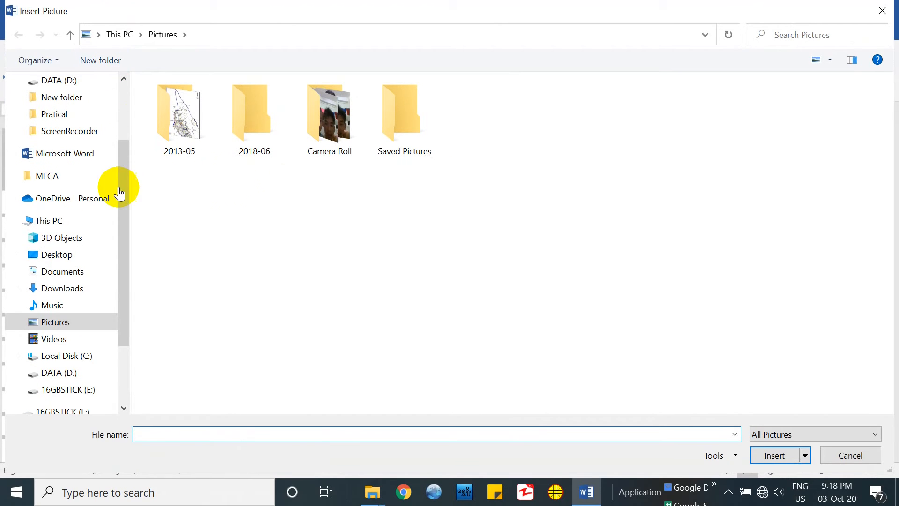
left_click_drag(125, 193, 125, 248)
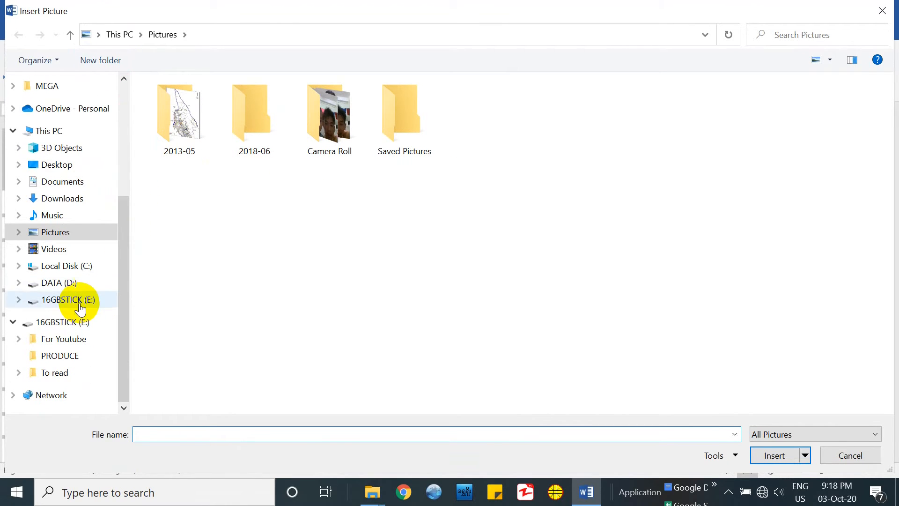
left_click(59, 282)
double_click(179, 132)
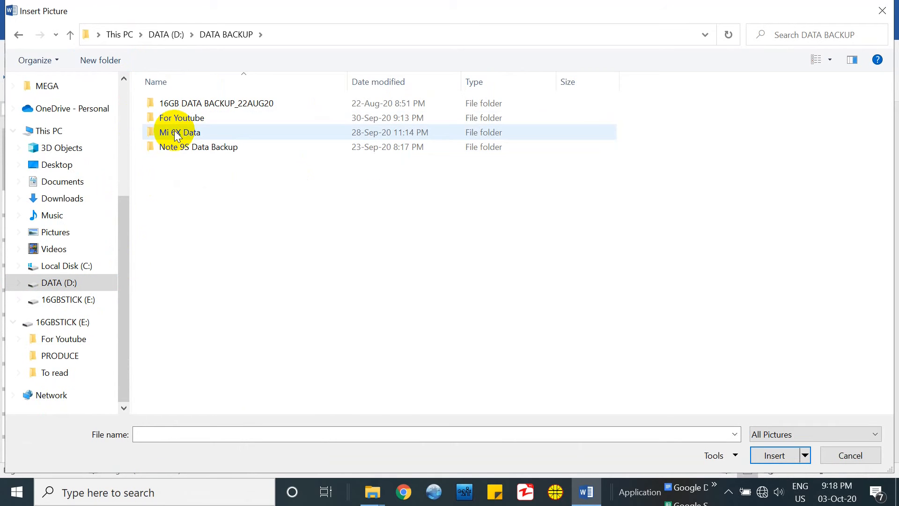
double_click(189, 118)
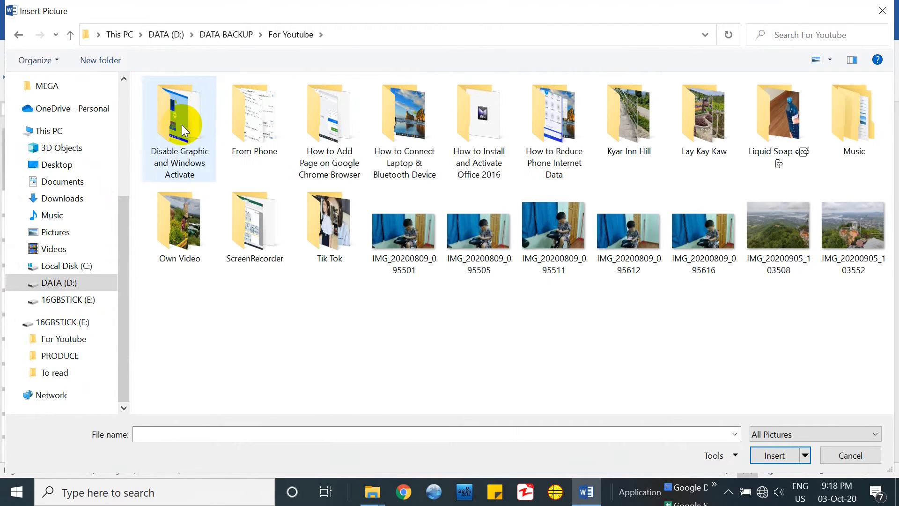
double_click(253, 223)
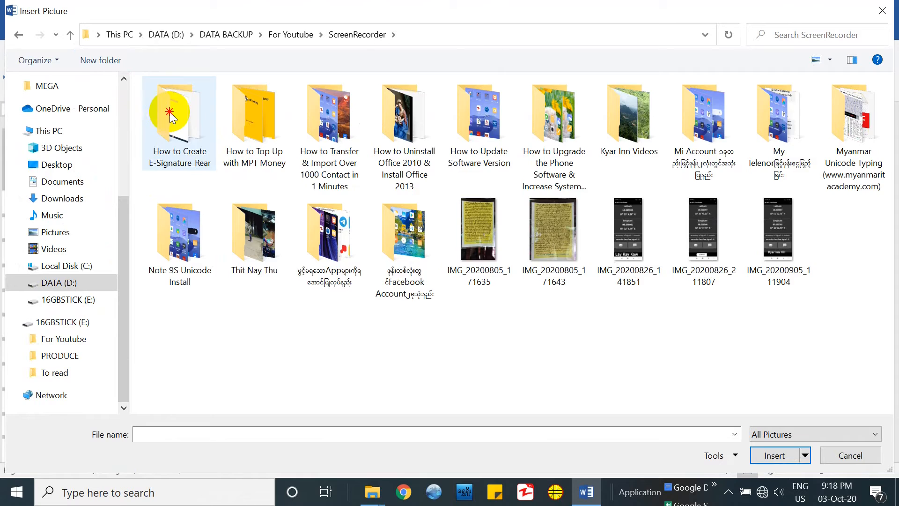
Insert the Phone Signature image from How to Create E-Signature_Rear > Pratical into the table's Sr header cell.
double_click(169, 113)
double_click(172, 115)
left_click(264, 143)
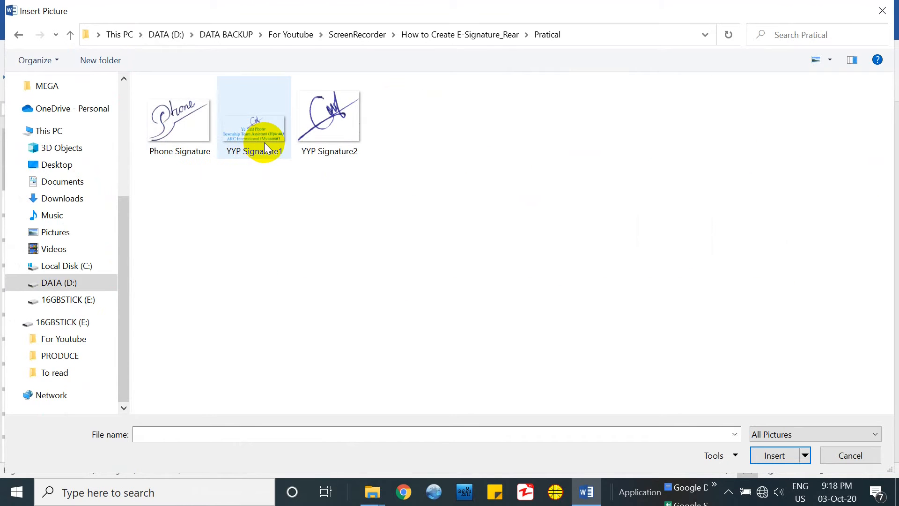
left_click(171, 117)
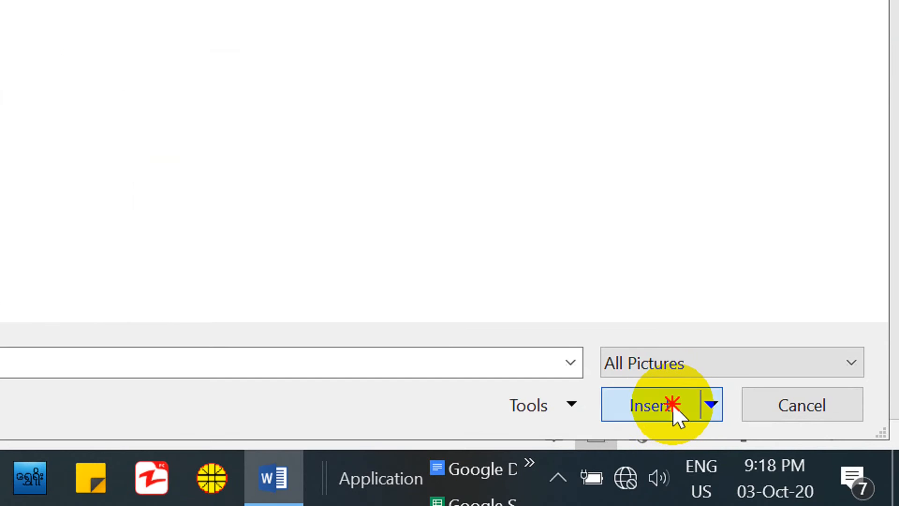
left_click(780, 458)
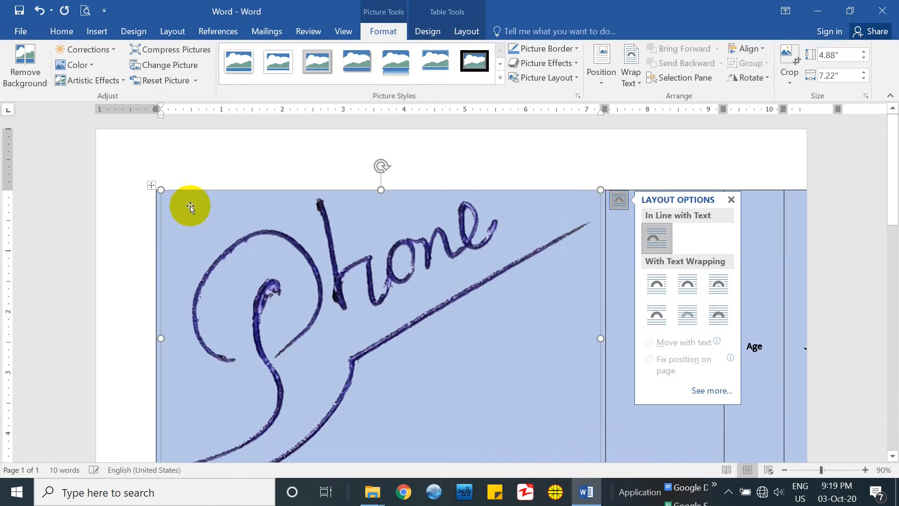
Shrink the inserted signature picture proportionally to about 0.96" wide and 0.65" high.
left_click(151, 187)
left_click(184, 226)
left_click_drag(161, 190, 438, 301)
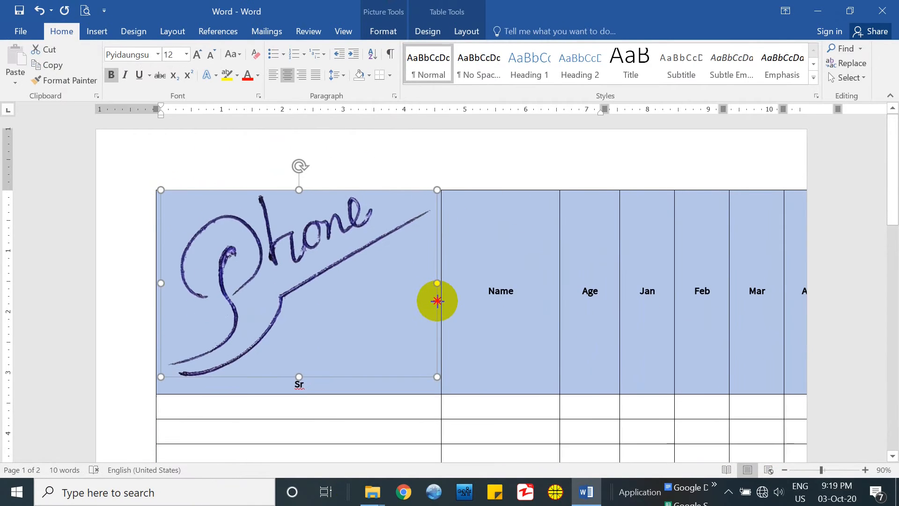
left_click_drag(160, 190, 297, 273)
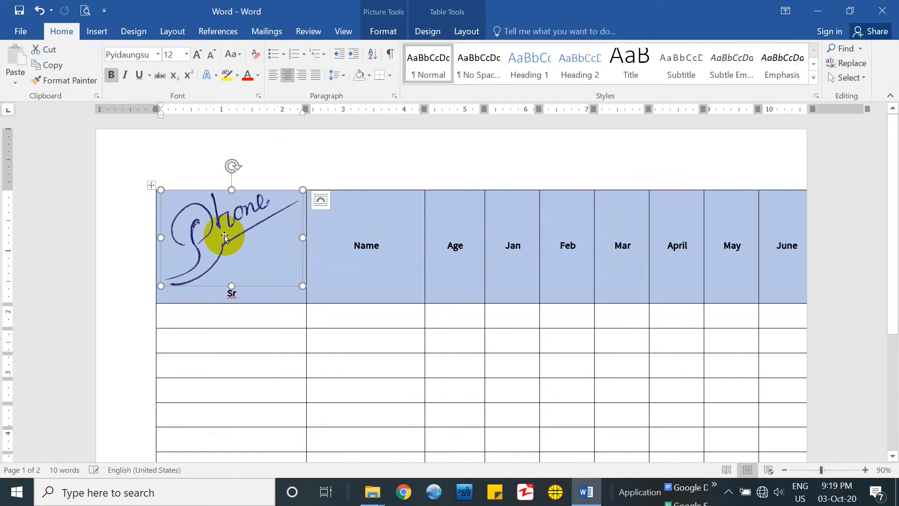
left_click_drag(157, 186, 219, 230)
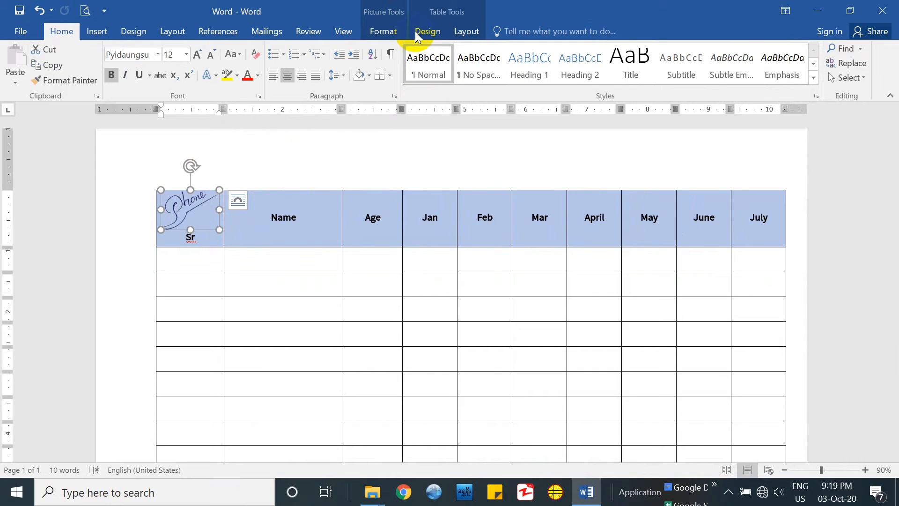
Set the signature picture's text wrapping to Square.
left_click(392, 29)
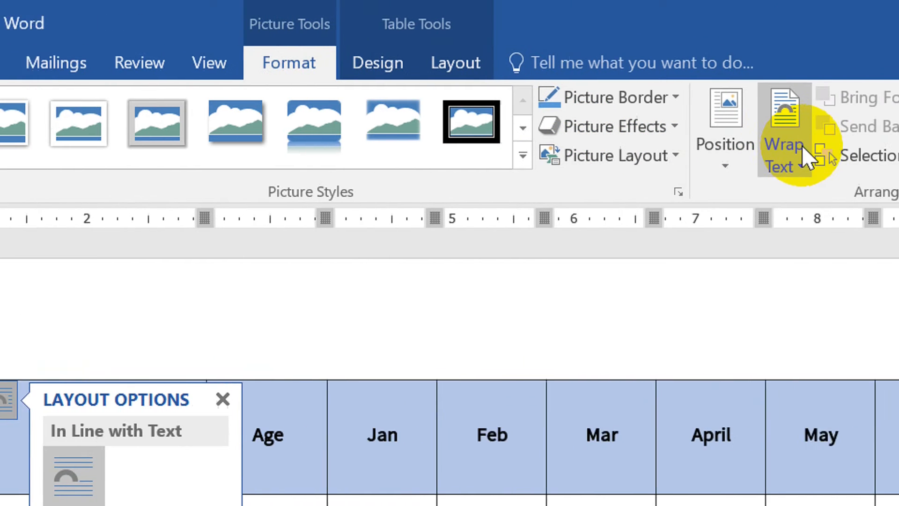
left_click(802, 145)
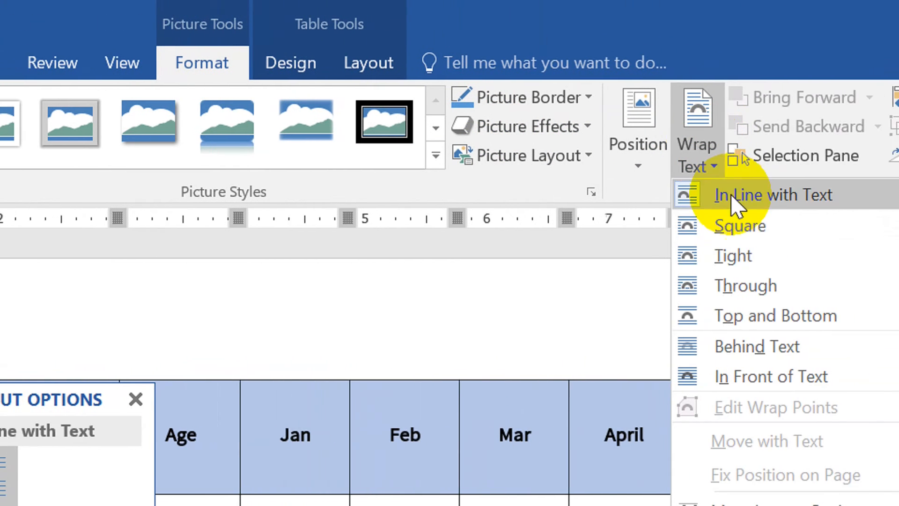
left_click(713, 229)
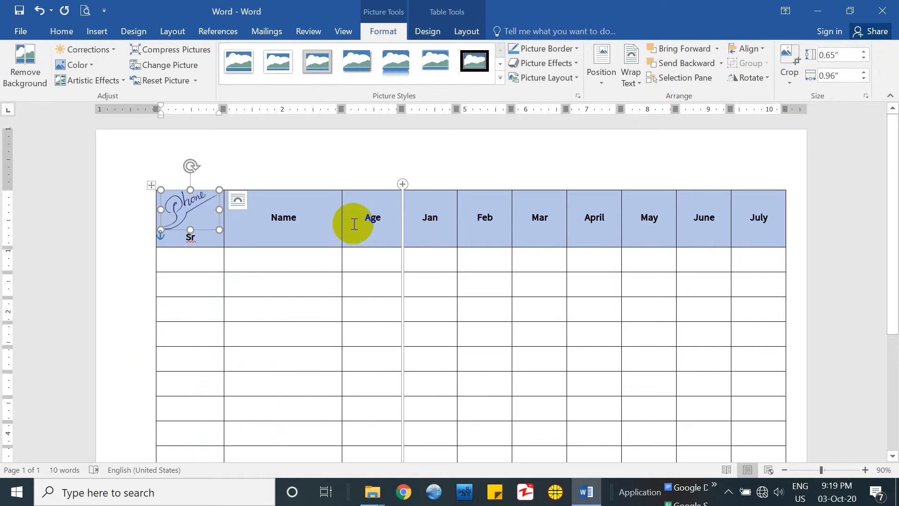
Move the signature picture out of the table into the blank area below it, near the left page margin.
left_click_drag(207, 195, 720, 157)
left_click(733, 346)
left_click_drag(733, 346, 281, 318)
left_click(181, 276)
left_click(273, 313)
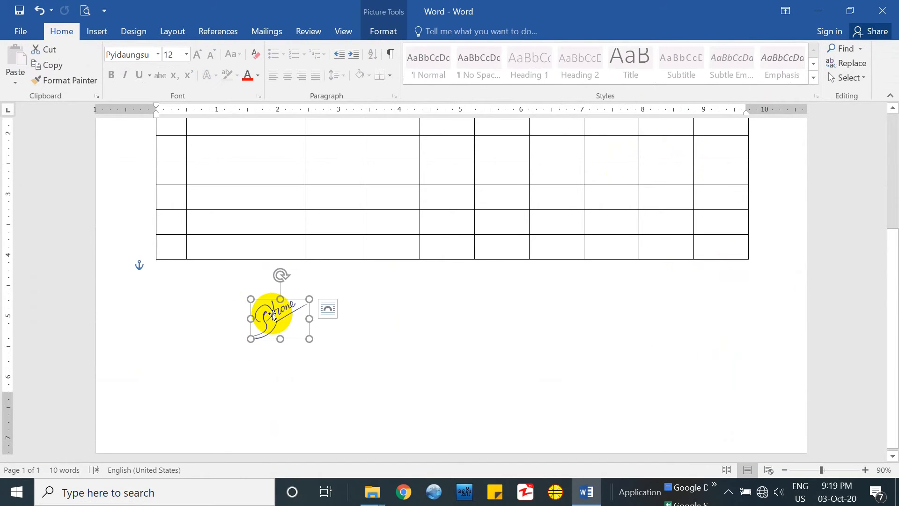
left_click_drag(281, 311, 196, 301)
Add the signatory's full name and Hpa-an on two lines beneath the signature, and review the page.
left_click(227, 352)
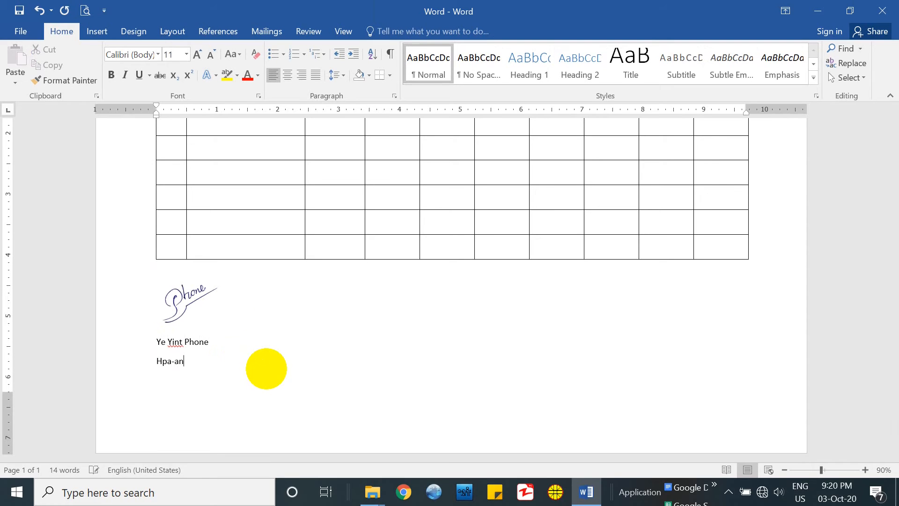
scroll(266, 368, "up", 5)
scroll(302, 255, "down", 2)
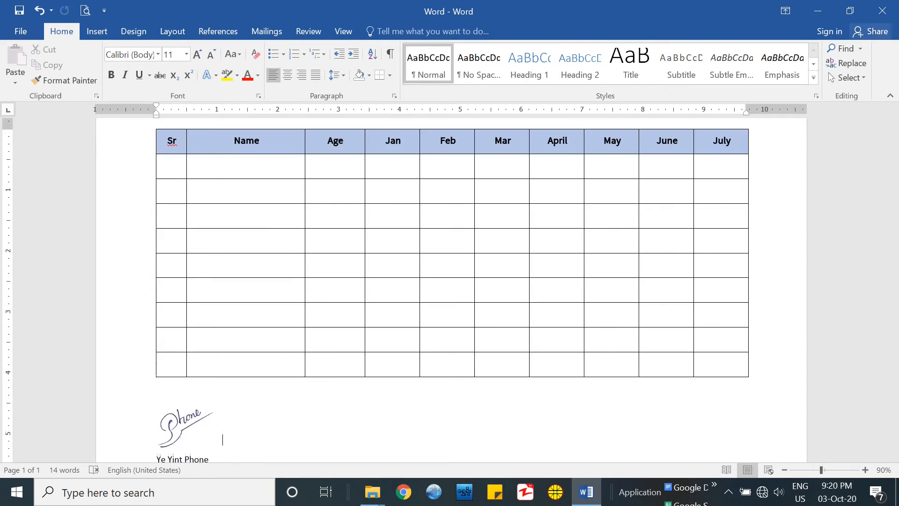
Close the Word document without saving the changes and open the Excel workbook in the Pratical folder.
key("alt+F4")
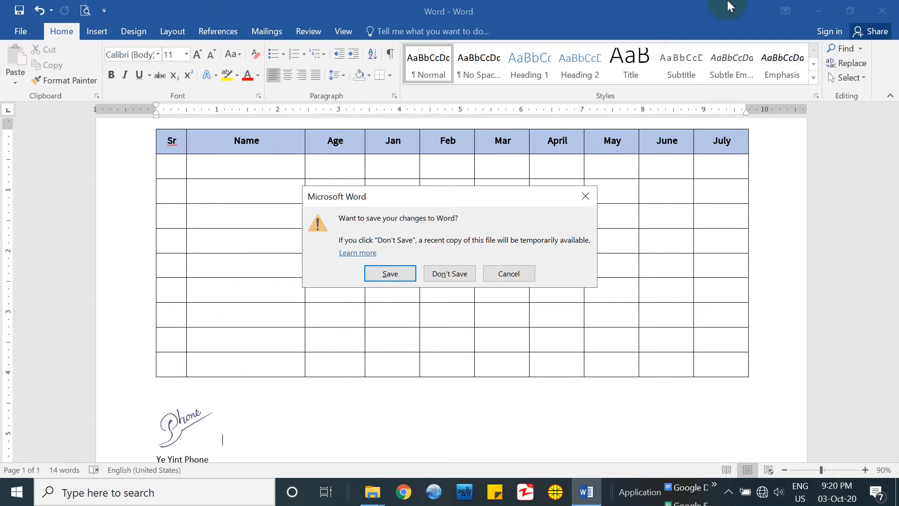
left_click(455, 274)
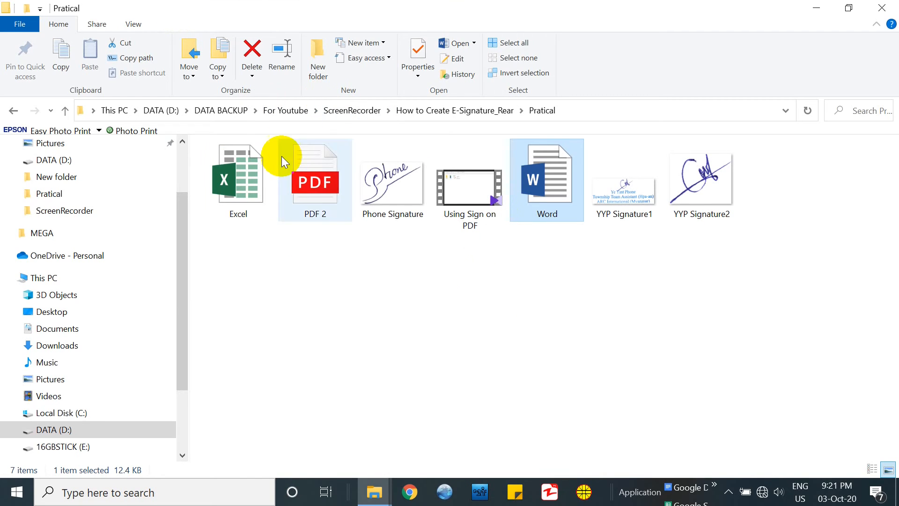
left_click(242, 175)
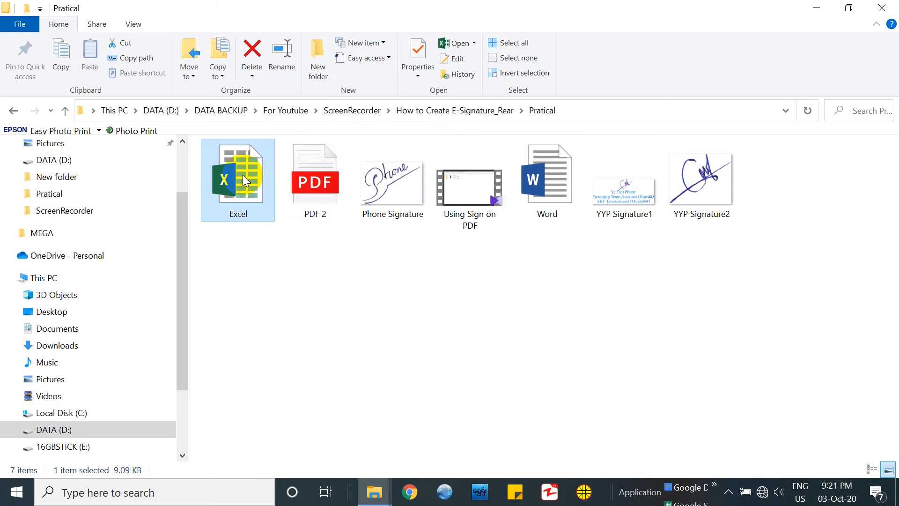
double_click(242, 175)
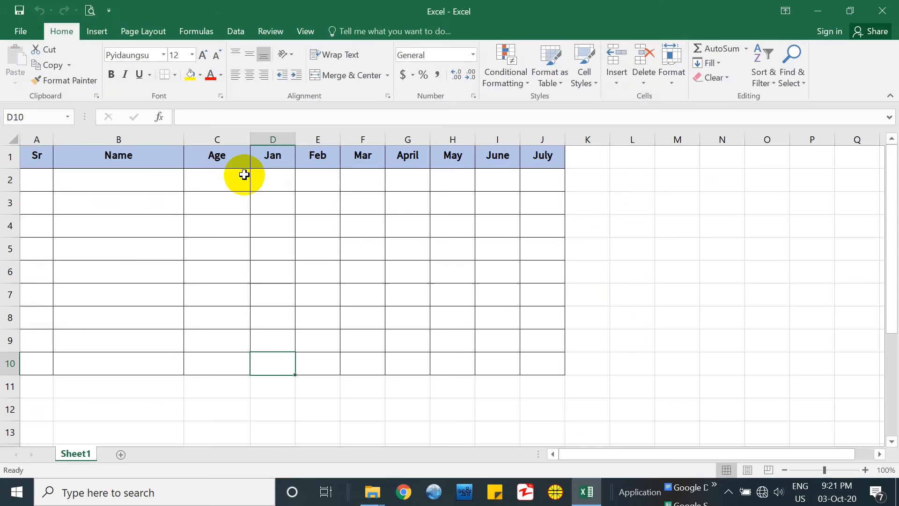
Start inserting a picture at cell B3 of Sheet1 and browse to DATA (D:) > DATA BACKUP > For Youtube > ScreenRecorder.
left_click(124, 206)
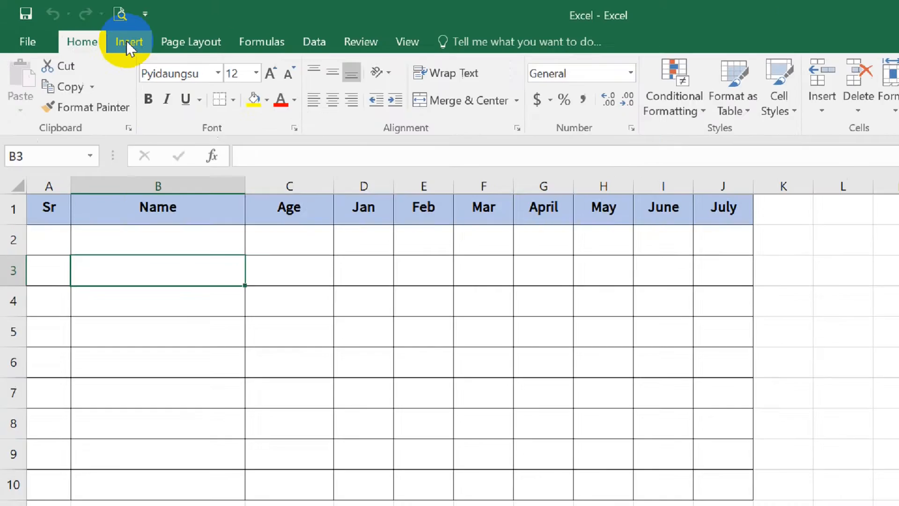
left_click(96, 34)
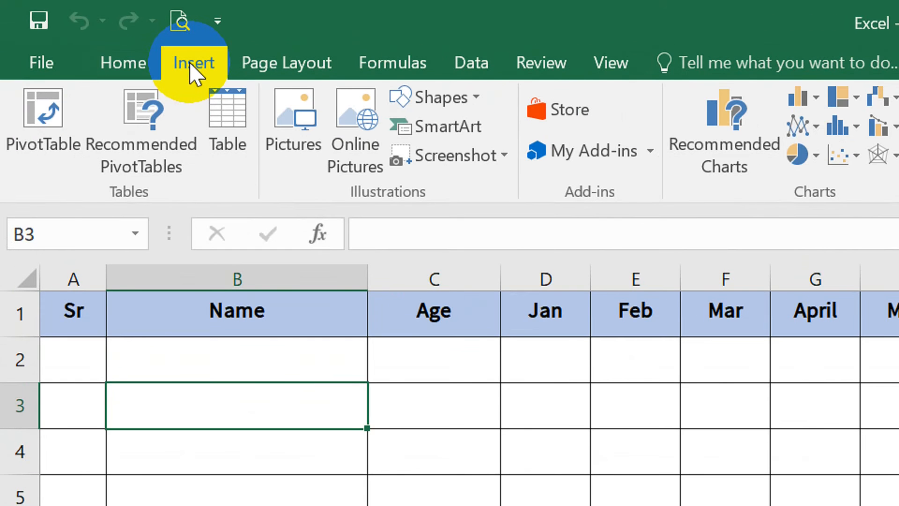
left_click(320, 145)
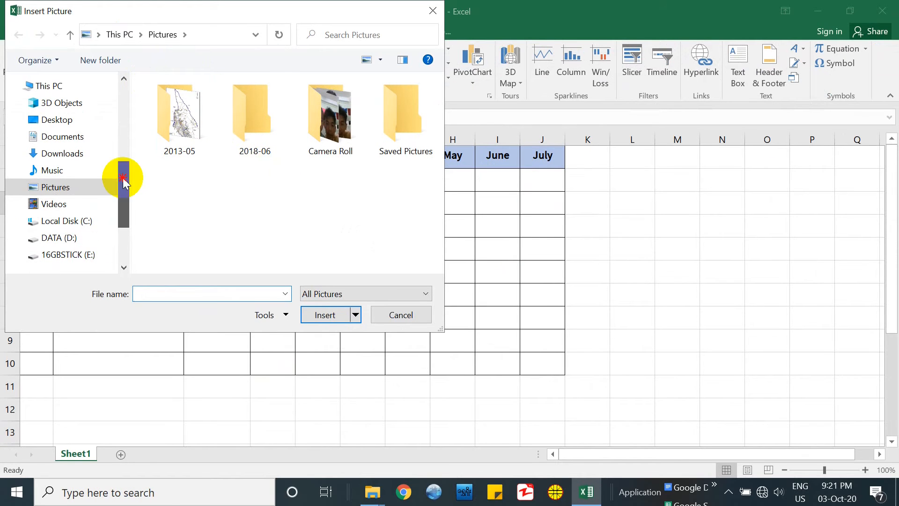
left_click_drag(123, 183, 125, 202)
left_click(86, 147)
double_click(186, 134)
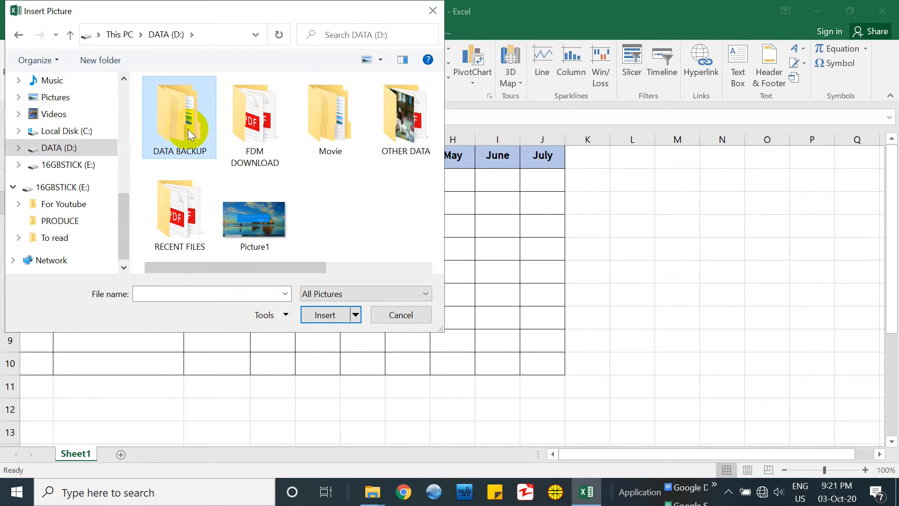
double_click(196, 120)
scroll(200, 159, "down", 8)
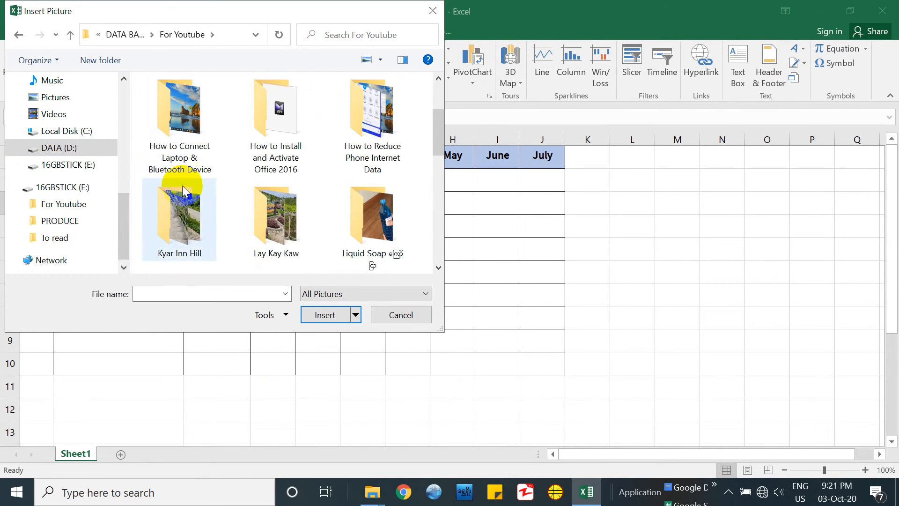
scroll(193, 178, "up", 3)
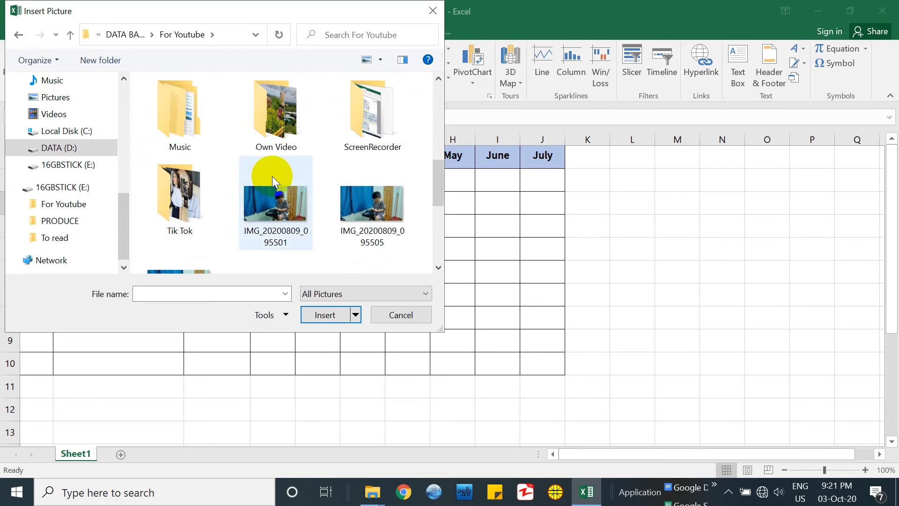
double_click(383, 121)
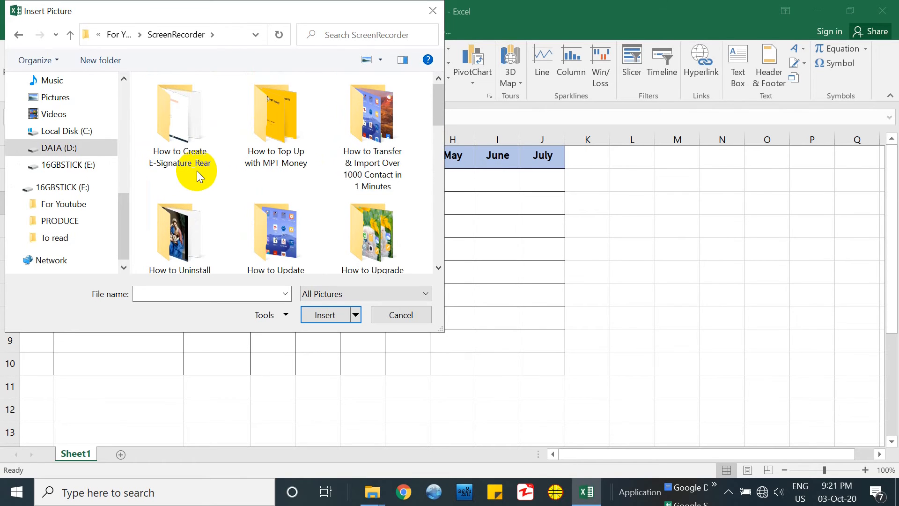
Enlarge the picture selection window and insert Phone Signature from How to Create E-Signature_Rear > Pratical into the worksheet.
double_click(357, 14)
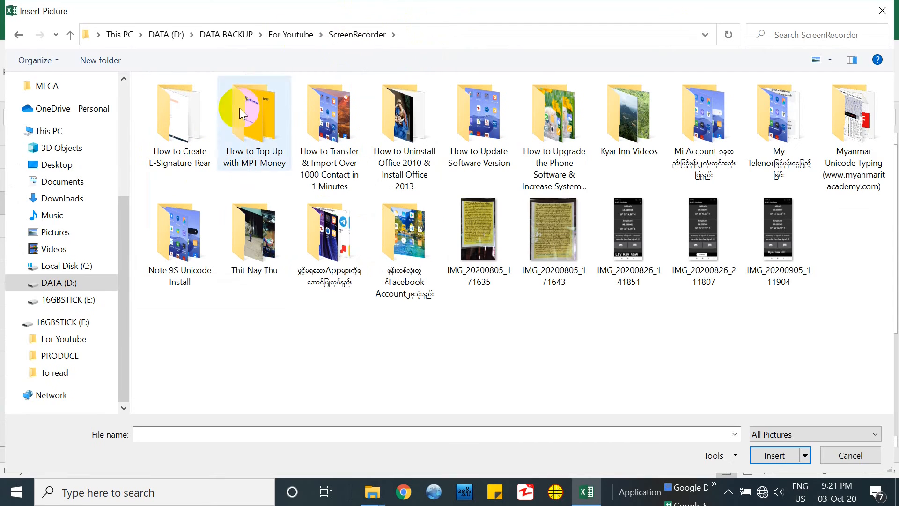
double_click(183, 116)
double_click(180, 121)
left_click(181, 125)
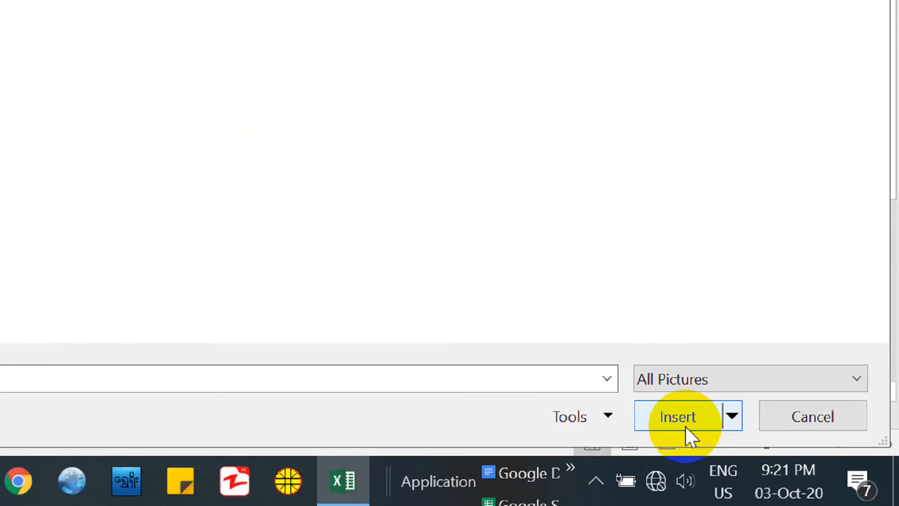
left_click(777, 456)
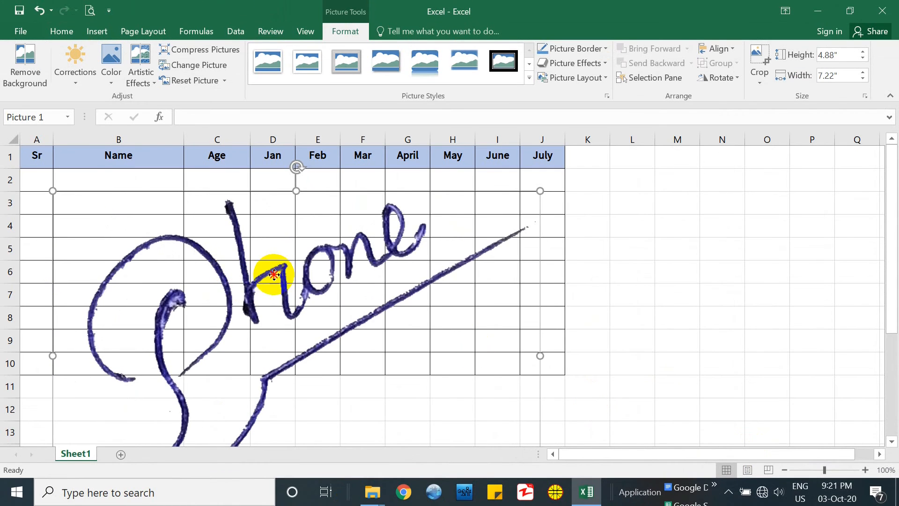
Shrink the signature picture proportionally and place it just below the table in column B, at rows 11 to 12.
left_click_drag(267, 263, 375, 264)
left_click_drag(153, 181, 304, 282)
left_click_drag(492, 342, 388, 255)
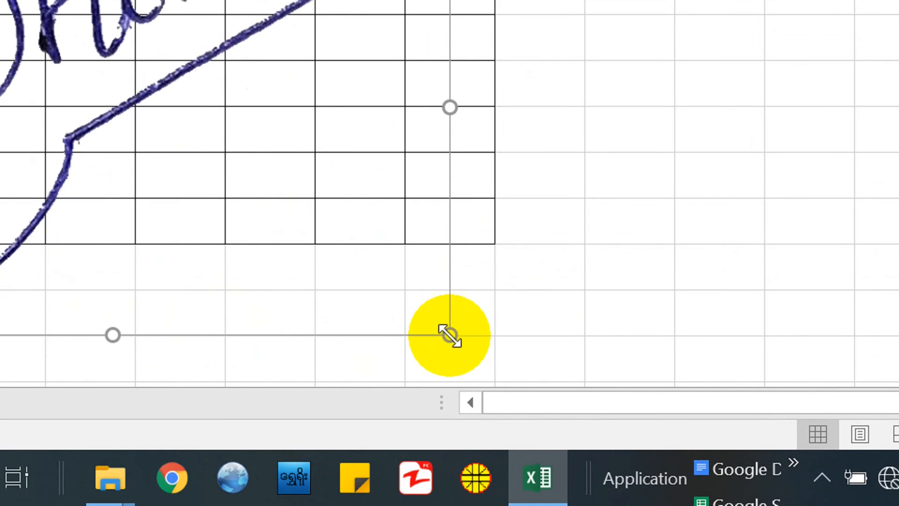
left_click_drag(543, 420, 416, 335)
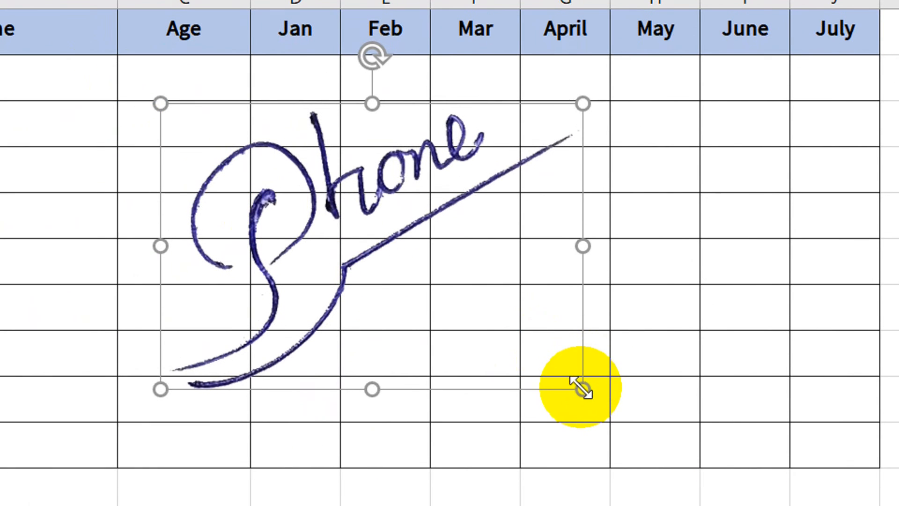
mouse_move(550, 385)
left_mouse_down()
mouse_move(406, 262)
mouse_move(288, 214)
mouse_move(263, 135)
mouse_move(284, 182)
mouse_move(689, 428)
mouse_move(641, 384)
mouse_move(85, 370)
mouse_move(111, 361)
mouse_move(187, 376)
mouse_move(178, 358)
mouse_move(206, 359)
mouse_move(209, 345)
mouse_move(208, 358)
left_mouse_up()
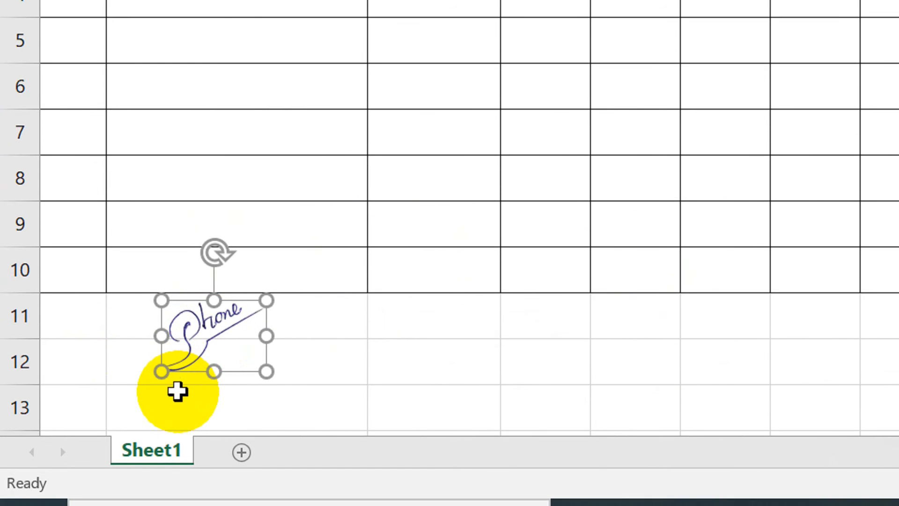
Enter the signer's full name in cell B12 and the place name in cell B13, beneath the signature picture.
left_click(214, 428)
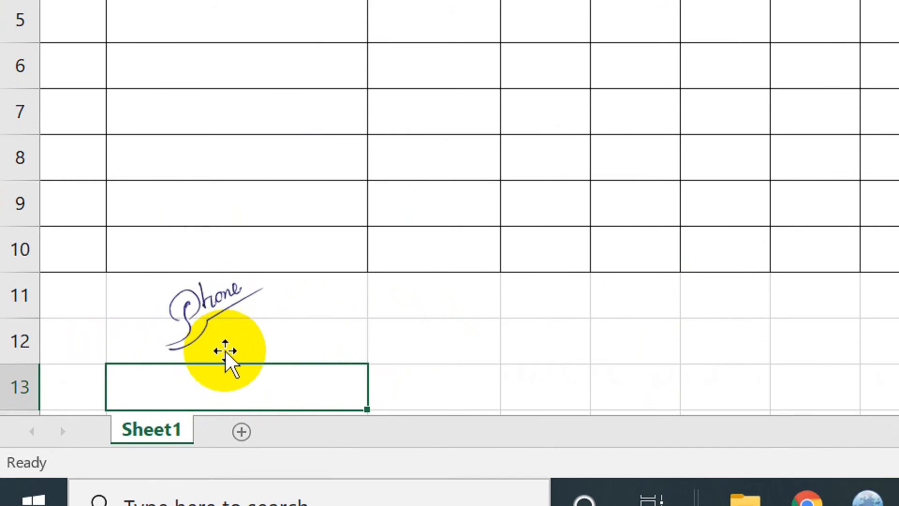
left_click(238, 349)
left_click(343, 347)
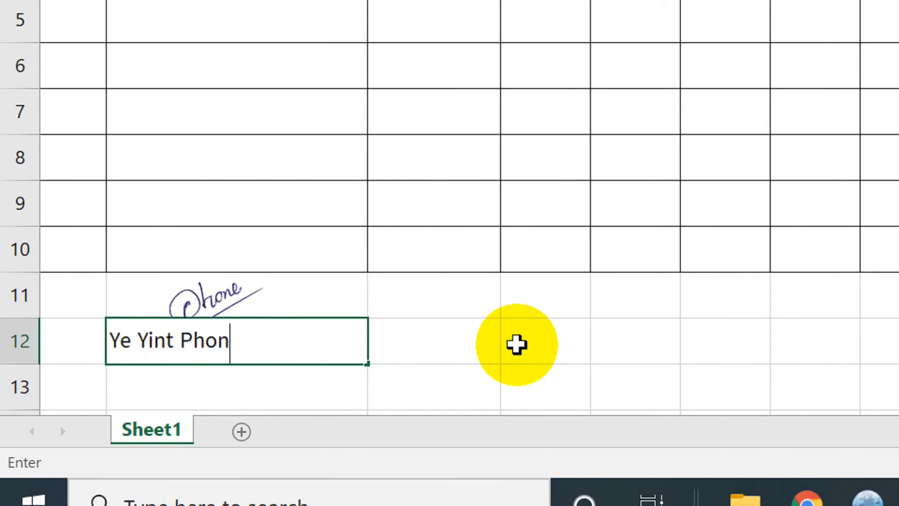
key("Return")
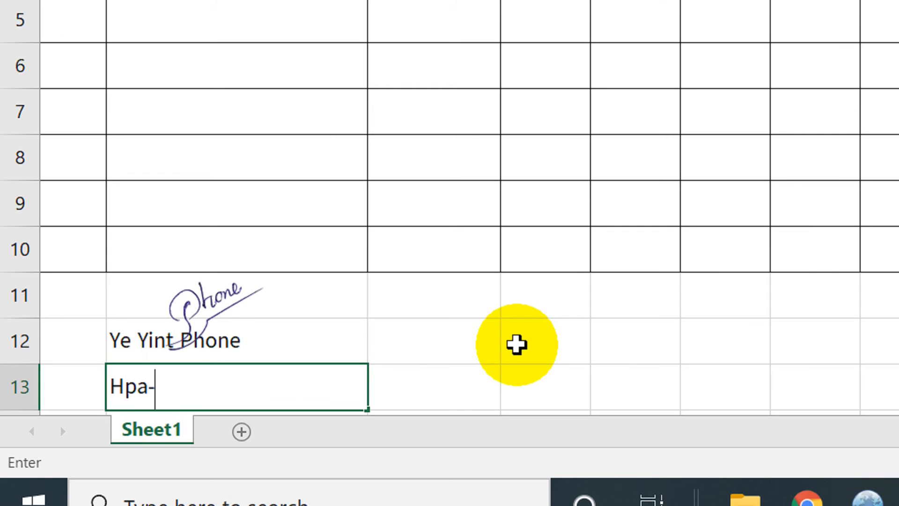
key("Return")
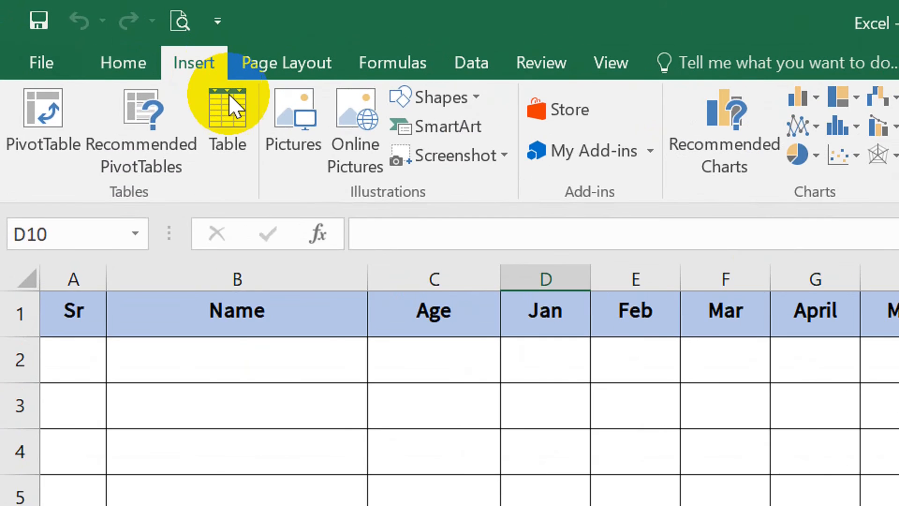
Start inserting another picture into Sheet1 and browse to DATA (D:) > DATA BACKUP > For Youtube > ScreenRecorder.
left_click(146, 61)
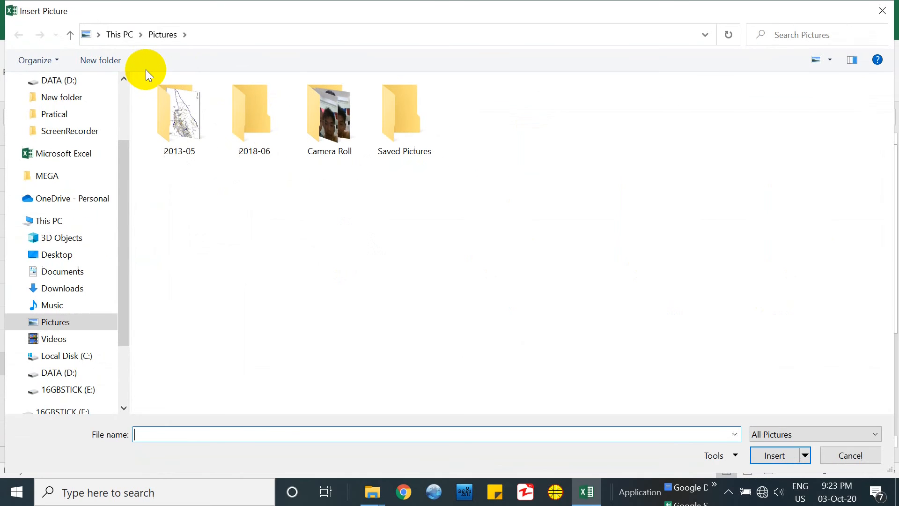
left_click_drag(123, 237, 70, 295)
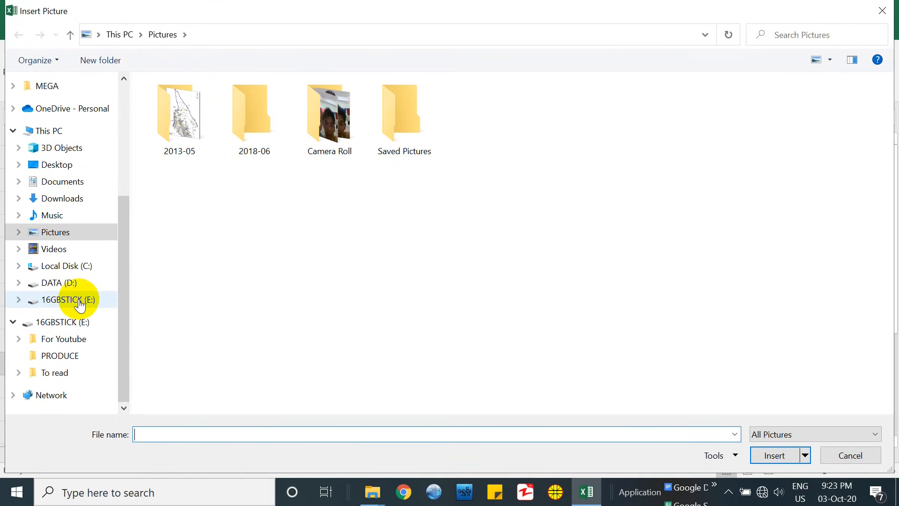
left_click(84, 283)
double_click(188, 118)
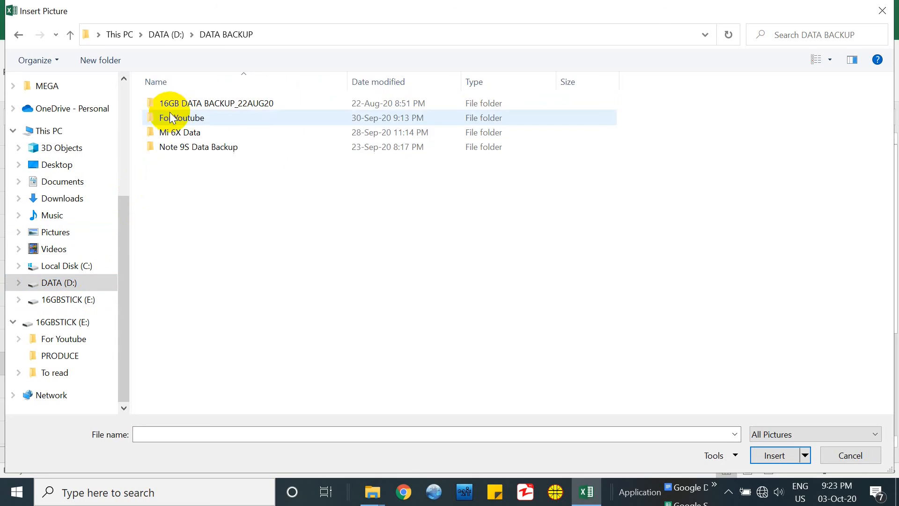
double_click(176, 116)
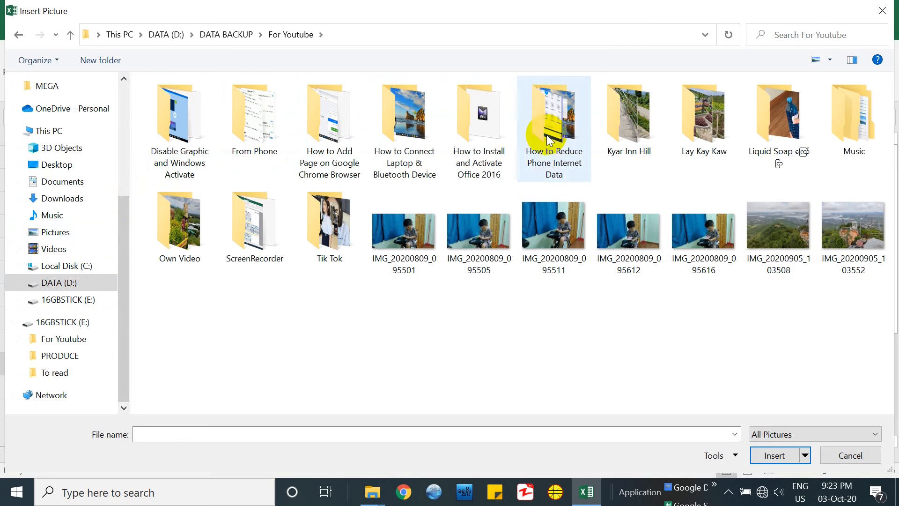
double_click(257, 229)
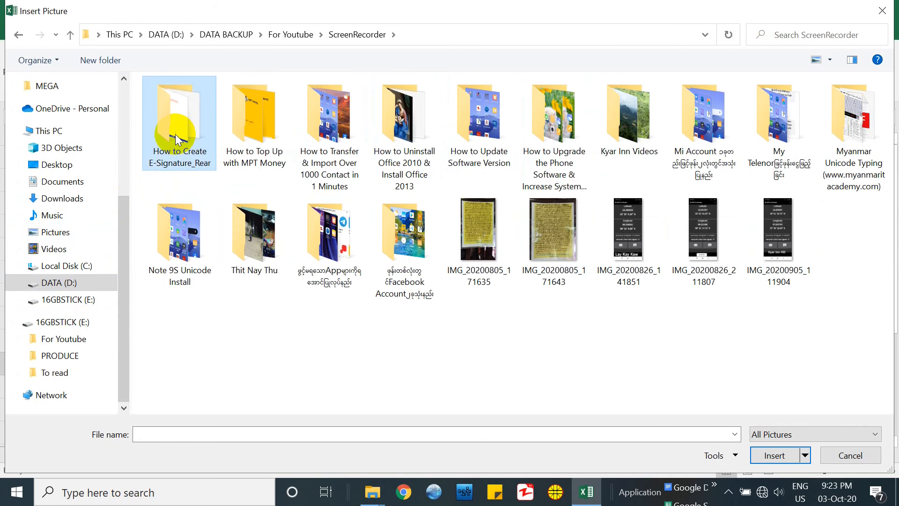
Insert the signature picture with the stamp from How to Create E-Signature_Rear > Pratical into the worksheet.
double_click(180, 107)
double_click(172, 143)
left_click(254, 123)
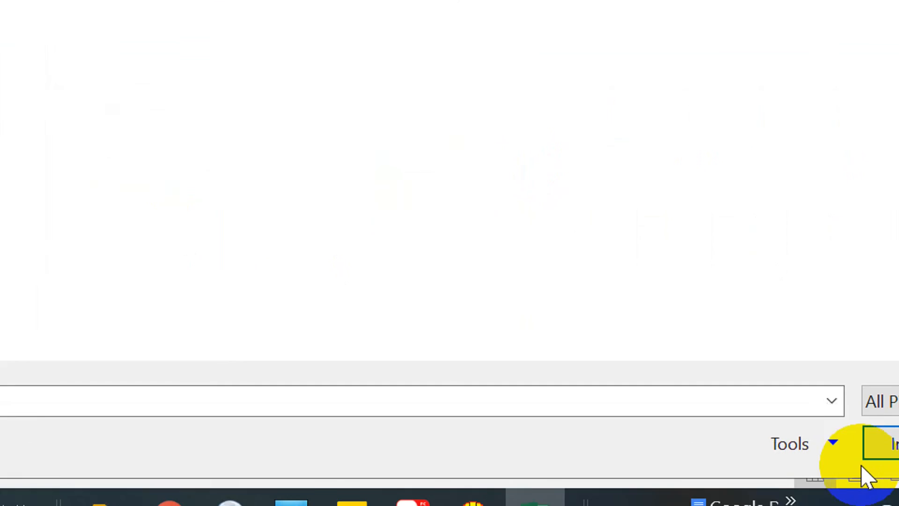
left_click(746, 405)
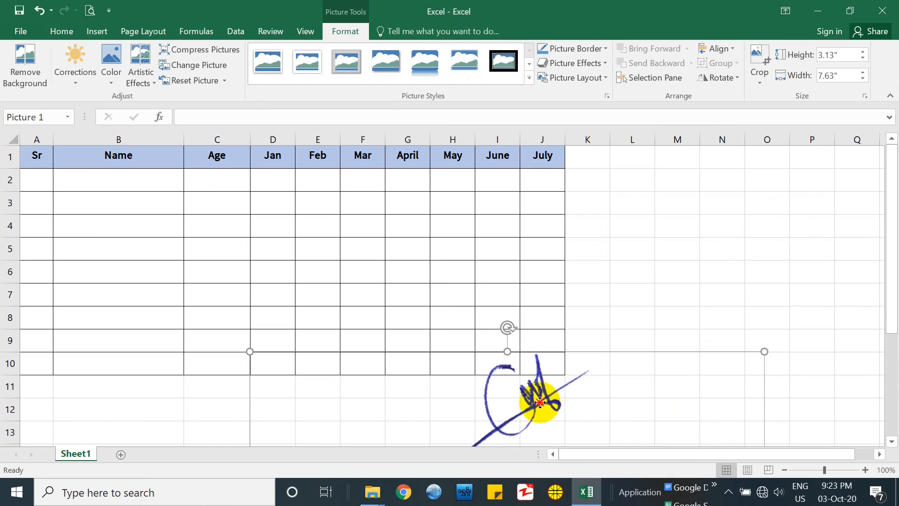
Shrink the stamped signature picture to about 0.69" by 1.69" and place it in column B over rows 9 to 10.
left_click_drag(538, 402, 468, 236)
left_click_drag(169, 191, 462, 331)
mouse_move(683, 403)
left_mouse_down()
mouse_move(556, 329)
mouse_move(552, 344)
mouse_move(98, 389)
mouse_move(107, 393)
left_mouse_up()
mouse_move(158, 414)
left_mouse_down()
mouse_move(181, 423)
mouse_move(145, 393)
mouse_move(140, 357)
left_mouse_up()
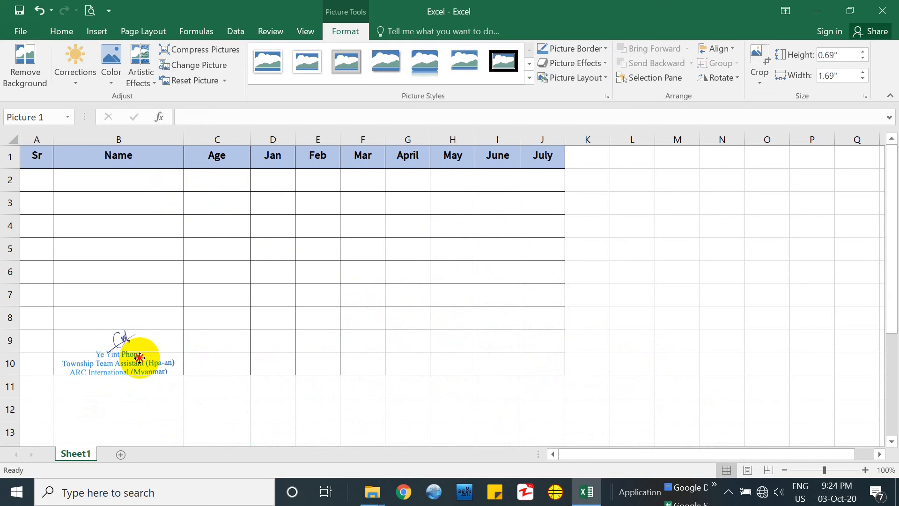
left_click(291, 371)
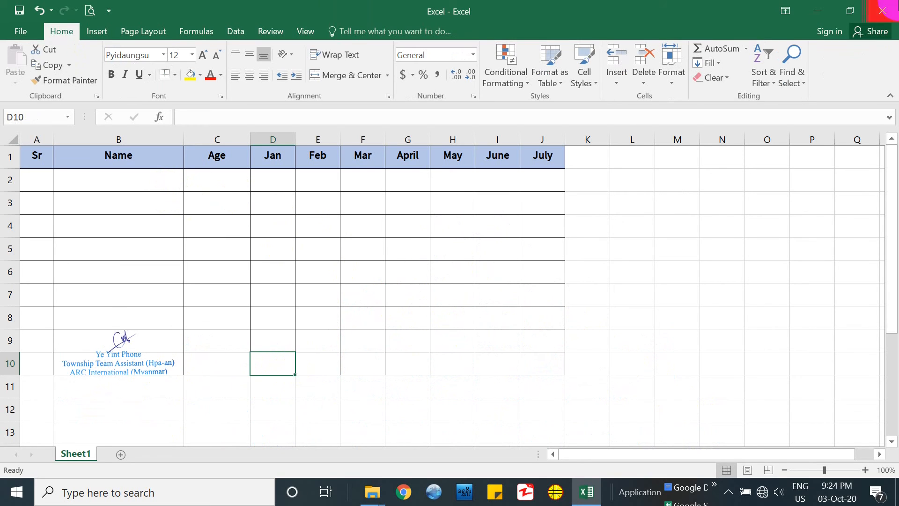
Close the Excel workbook without saving, then open the PDF file on 16GBSTICK (F:) in Nitro Pro 9 and look through its page.
left_click(883, 10)
left_click(463, 262)
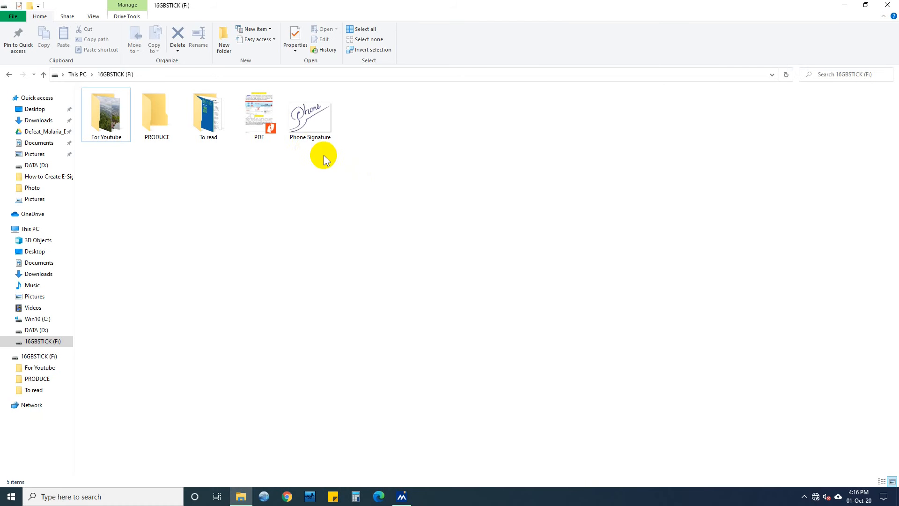
double_click(266, 124)
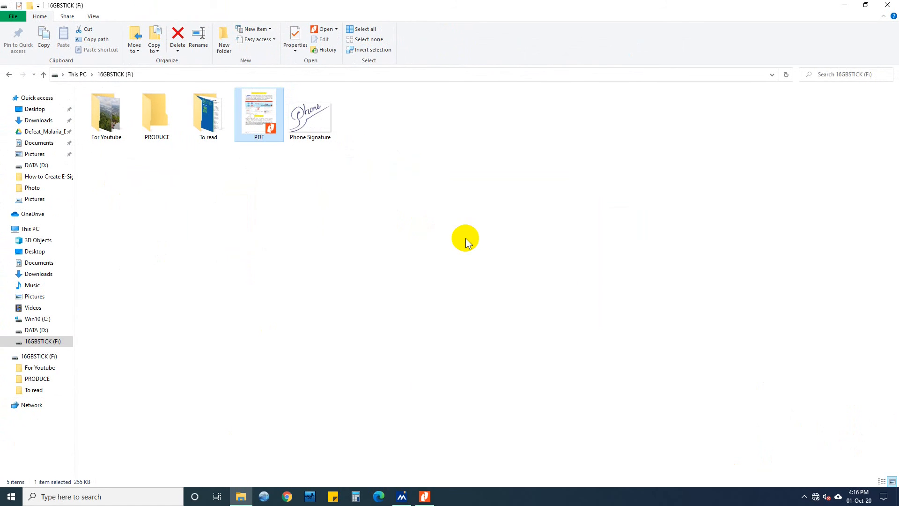
left_click(424, 497)
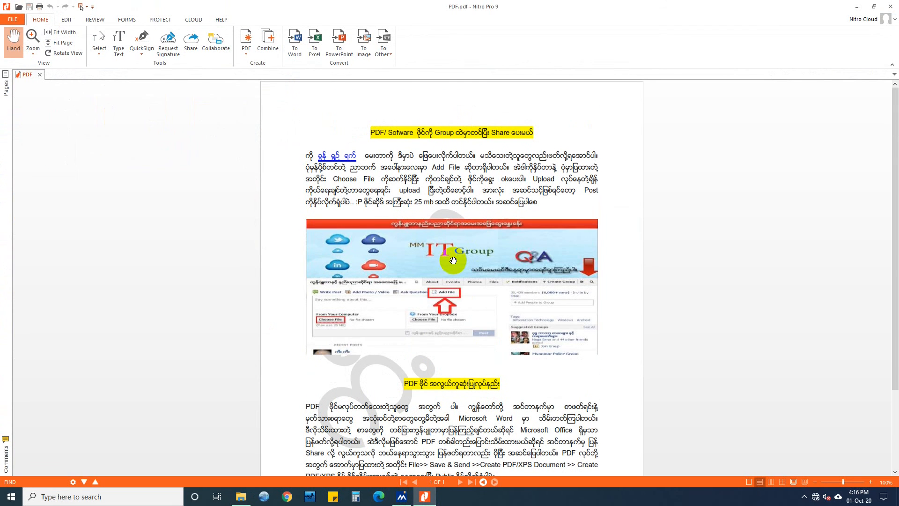
scroll(453, 245, "down", 3)
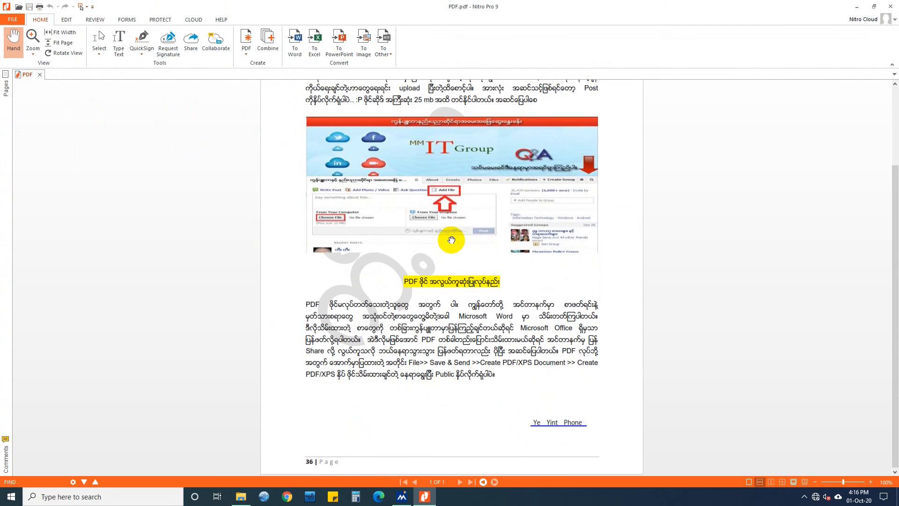
scroll(451, 240, "up", 3)
Add the Phone Signature image from 16GBSTICK (F:) to the PDF page.
left_click(71, 22)
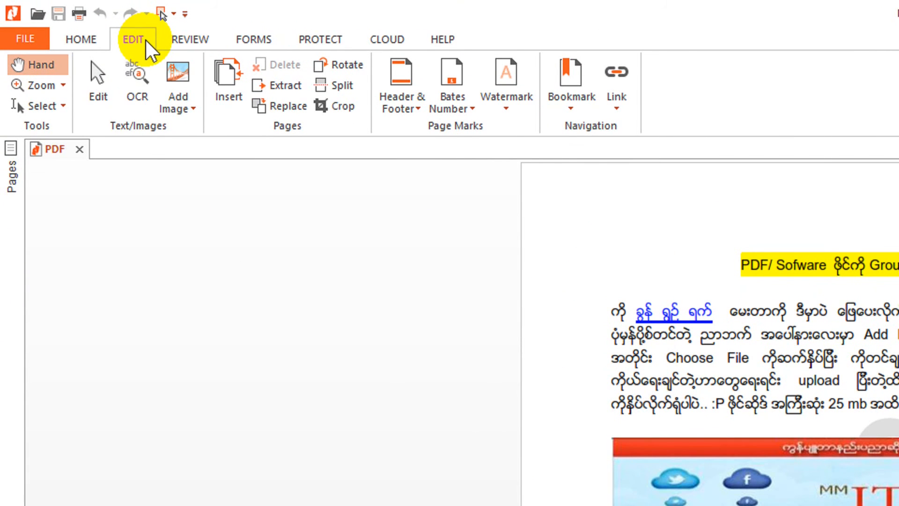
left_click(187, 108)
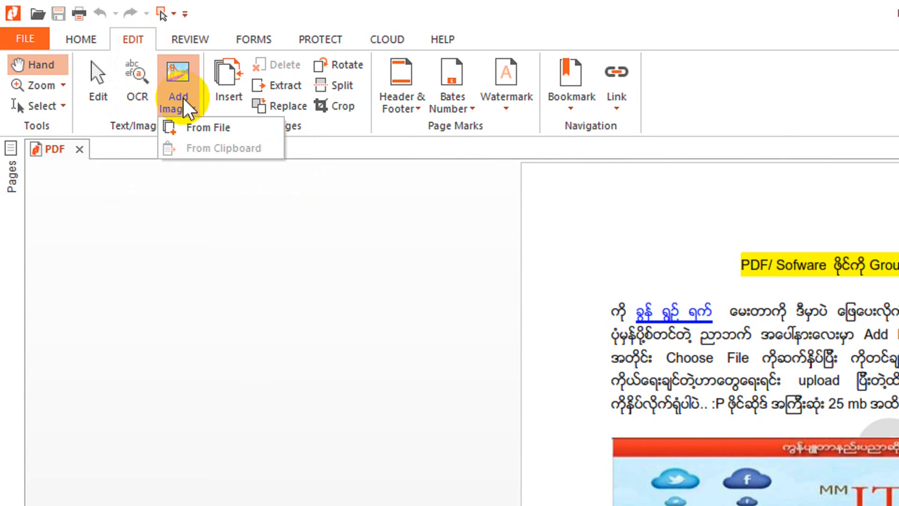
left_click(213, 130)
type("1")
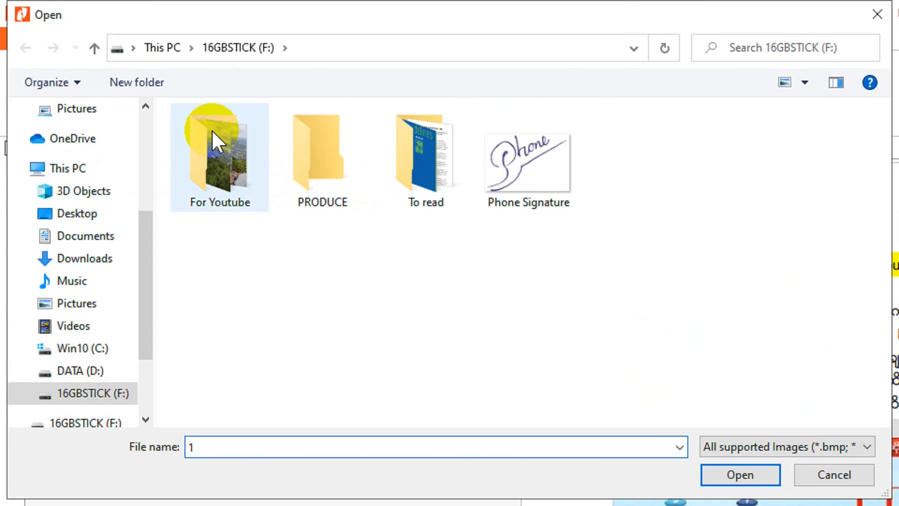
left_click(543, 169)
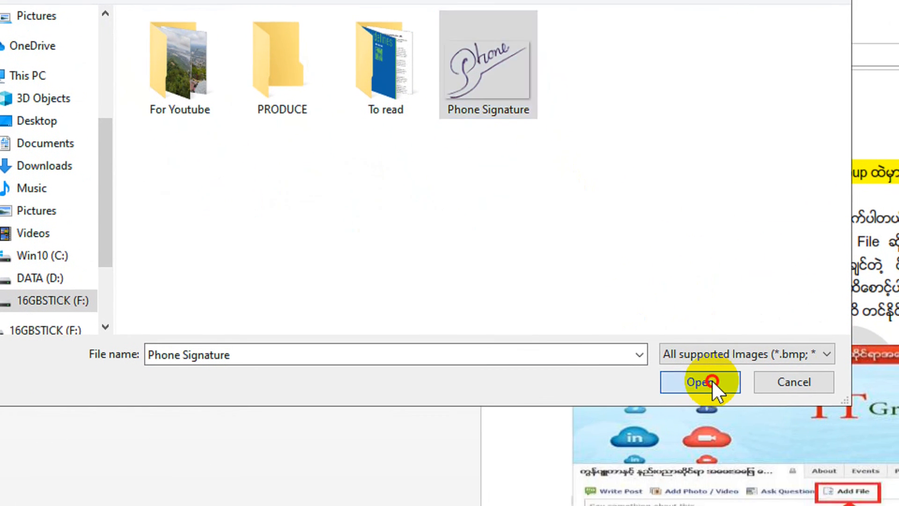
left_click(719, 399)
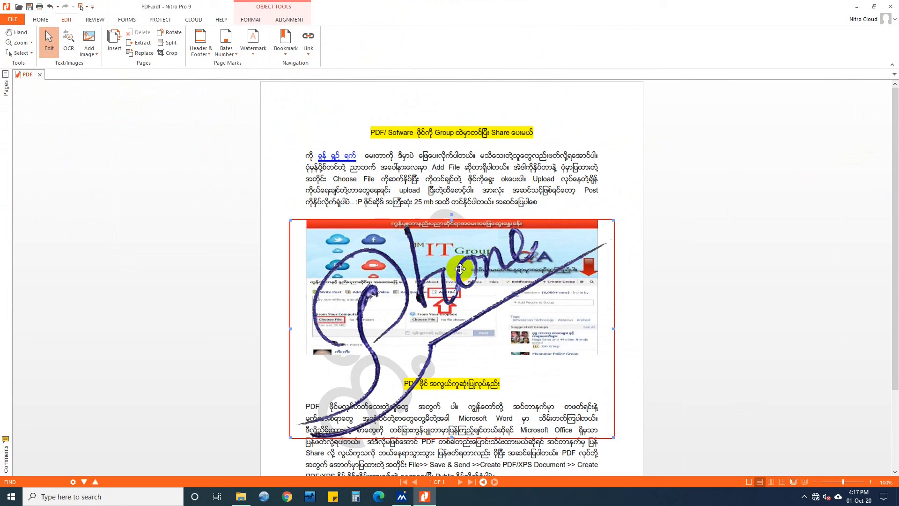
Shrink the signature image and position it directly above the underlined signer's name near the end of the PDF page.
scroll(460, 269, "down", 3)
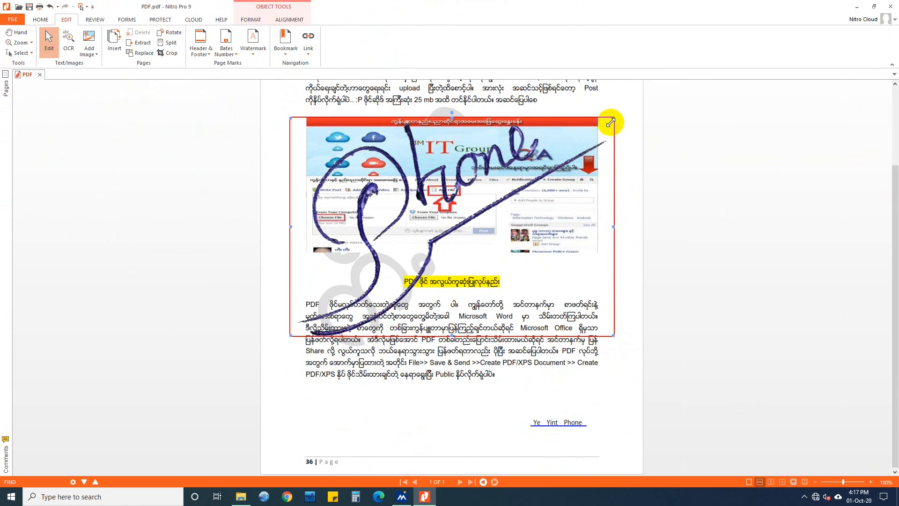
mouse_move(497, 208)
left_mouse_down()
mouse_move(537, 290)
mouse_move(618, 301)
left_mouse_up()
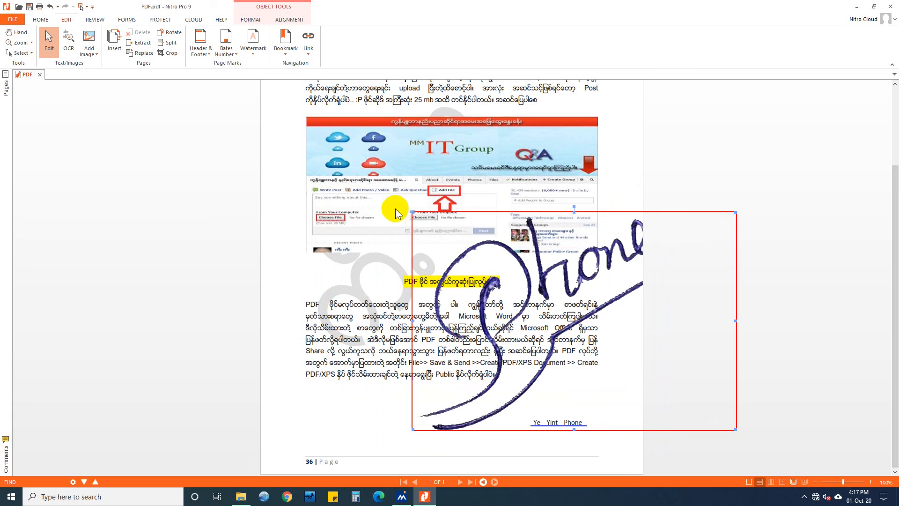
mouse_move(413, 213)
left_mouse_down()
mouse_move(631, 379)
mouse_move(688, 402)
mouse_move(676, 401)
left_mouse_up()
left_click_drag(591, 413, 567, 402)
left_click(612, 420)
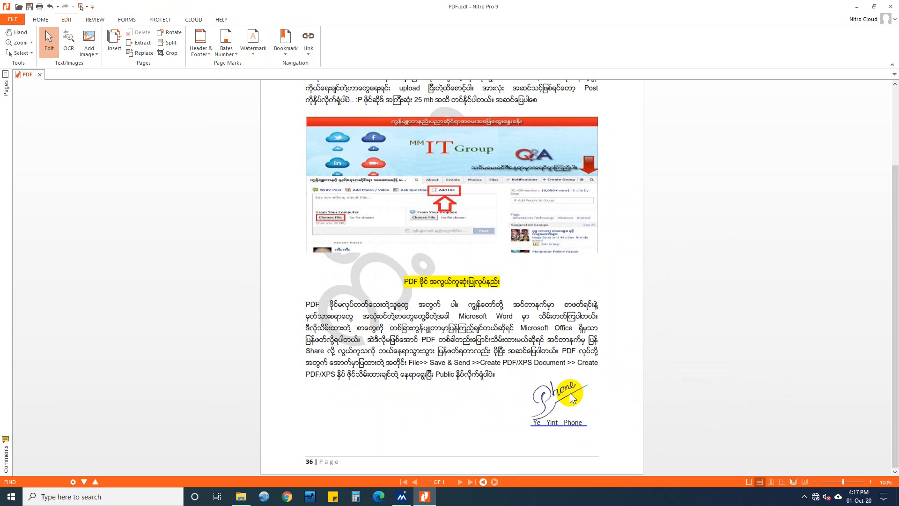
left_click(538, 412)
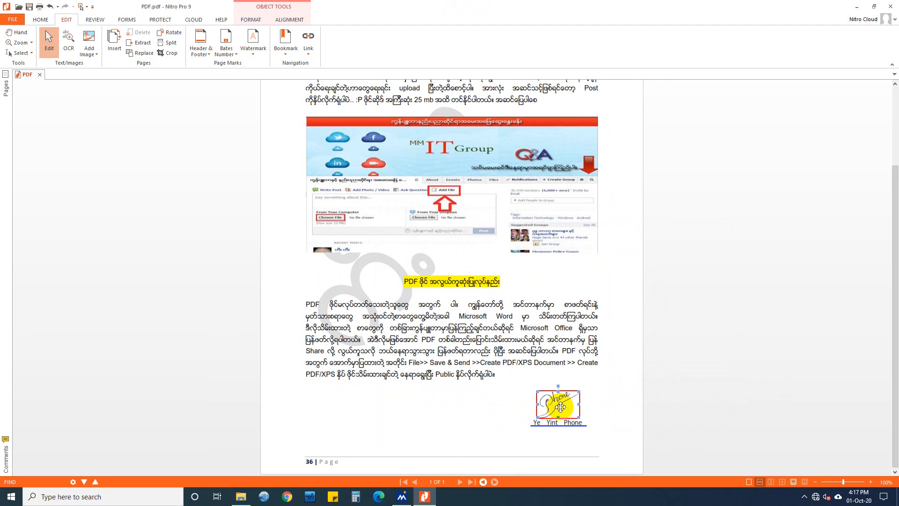
left_click(624, 421)
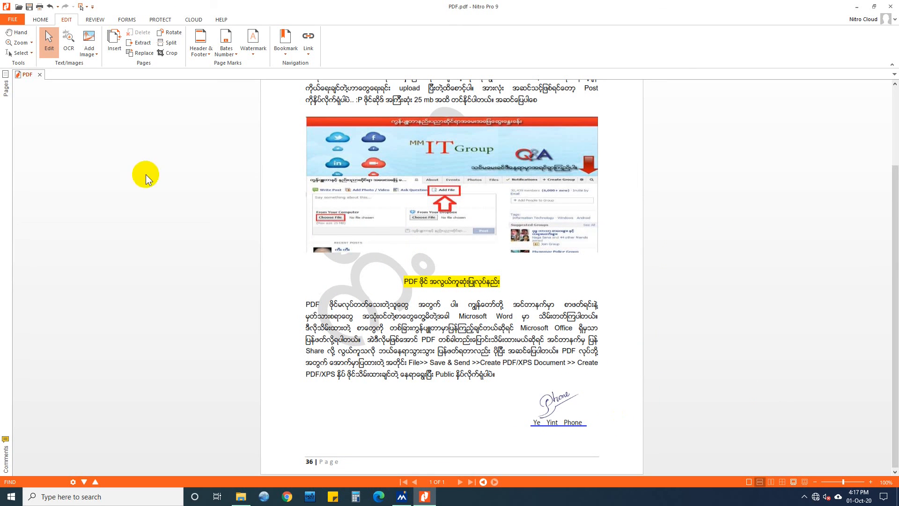